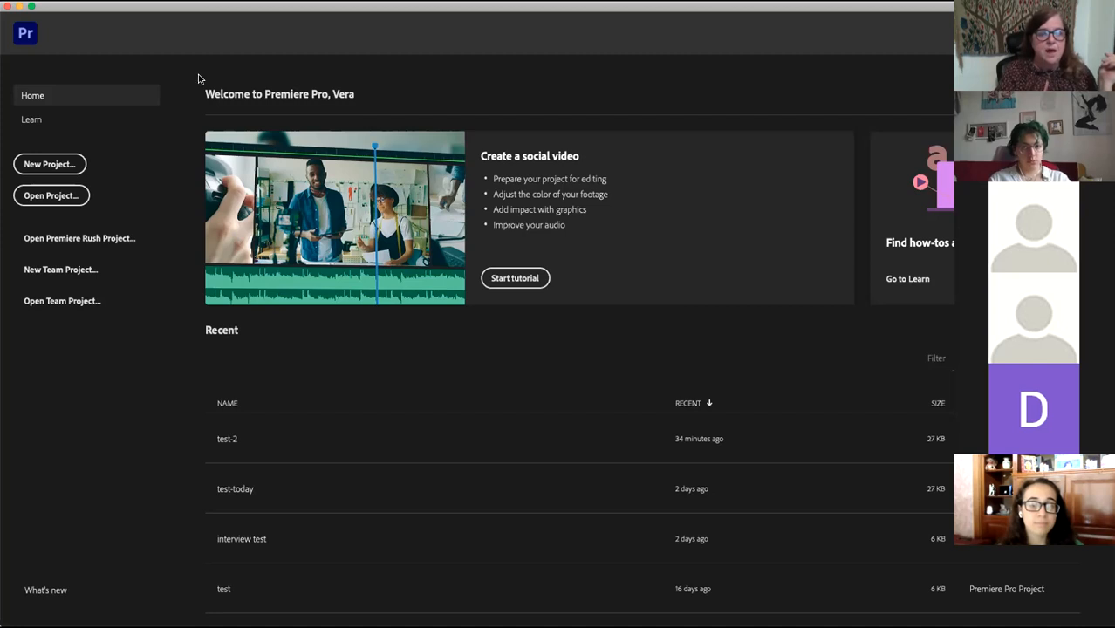
# Step: Start a new Premiere Pro project from the Home screen, naming it test-4
pyautogui.click(50, 165)
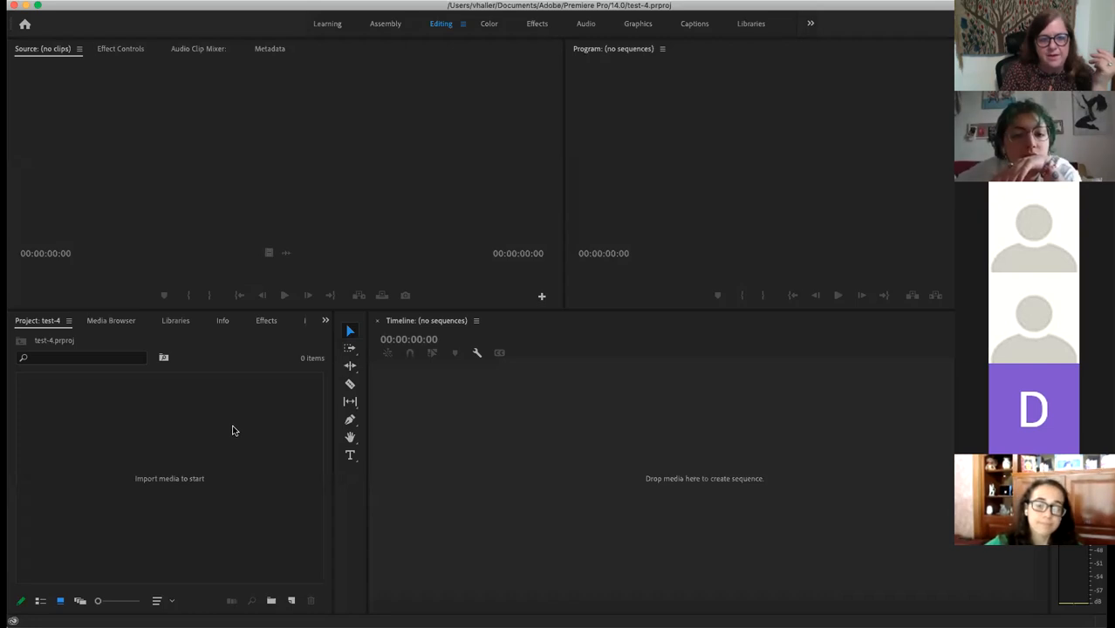
# Step: Go through the Project, Source, Timeline and Program panels, then bring up the File menu
pyautogui.click(154, 448)
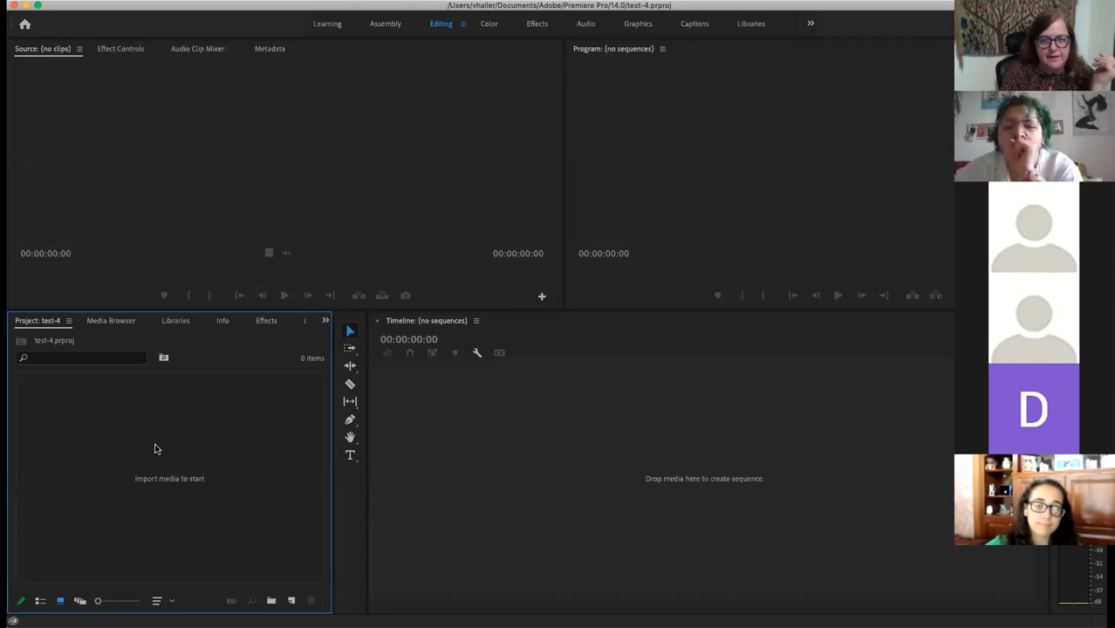
pyautogui.click(183, 227)
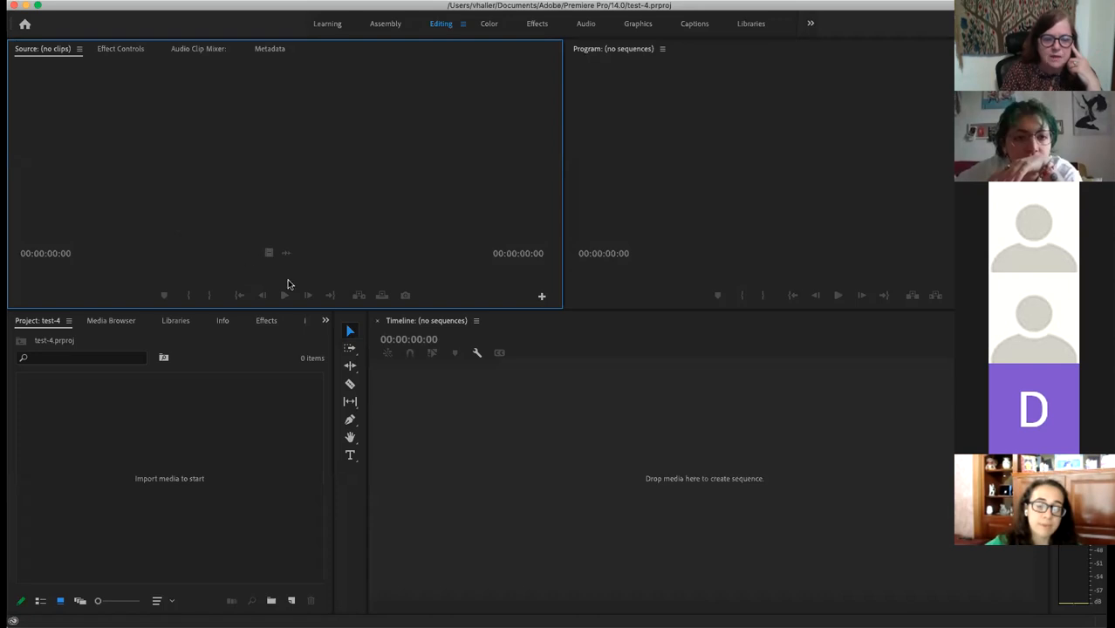
pyautogui.click(572, 452)
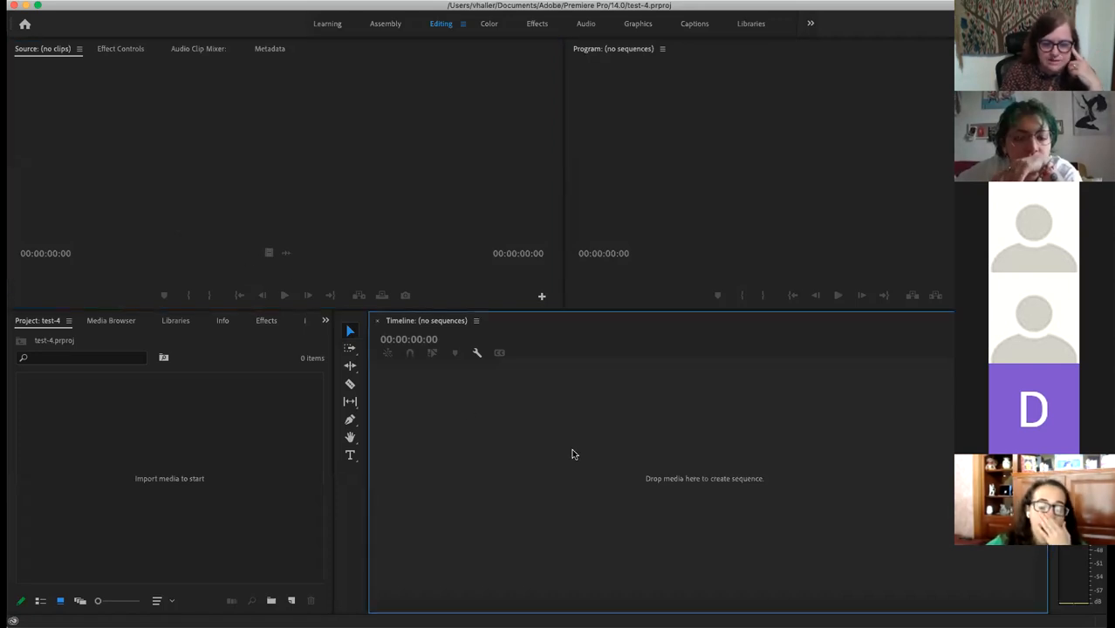
pyautogui.click(720, 177)
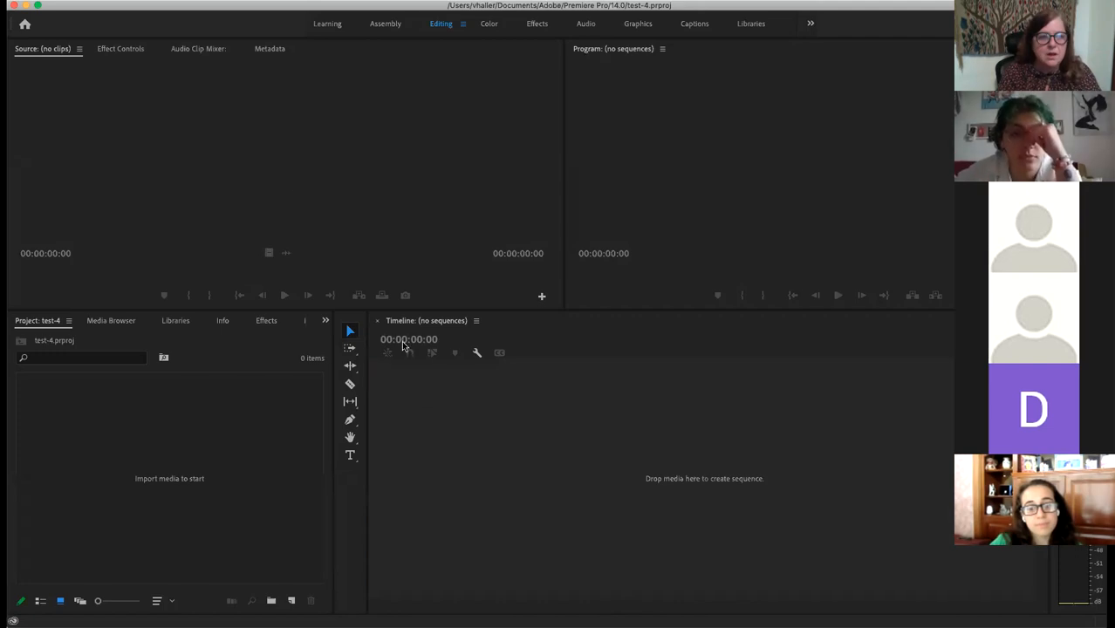
pyautogui.click(759, 175)
pyautogui.click(112, 2)
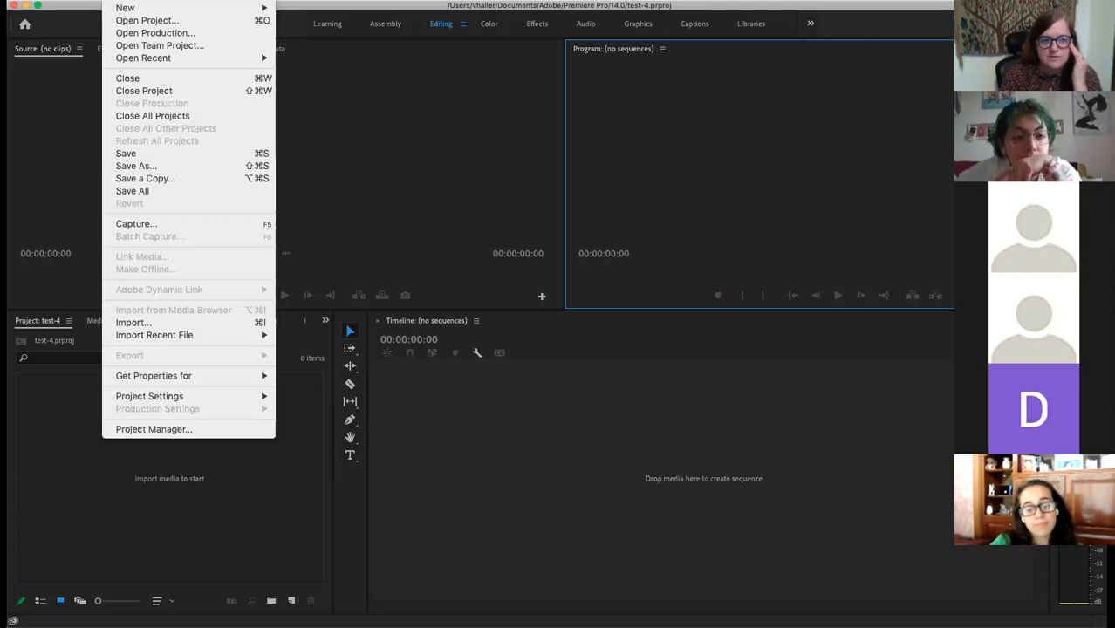
# Step: Import C_U face, C_U hands, creative, interview, OTS and wide .mov clips from Practice video
pyautogui.click(159, 325)
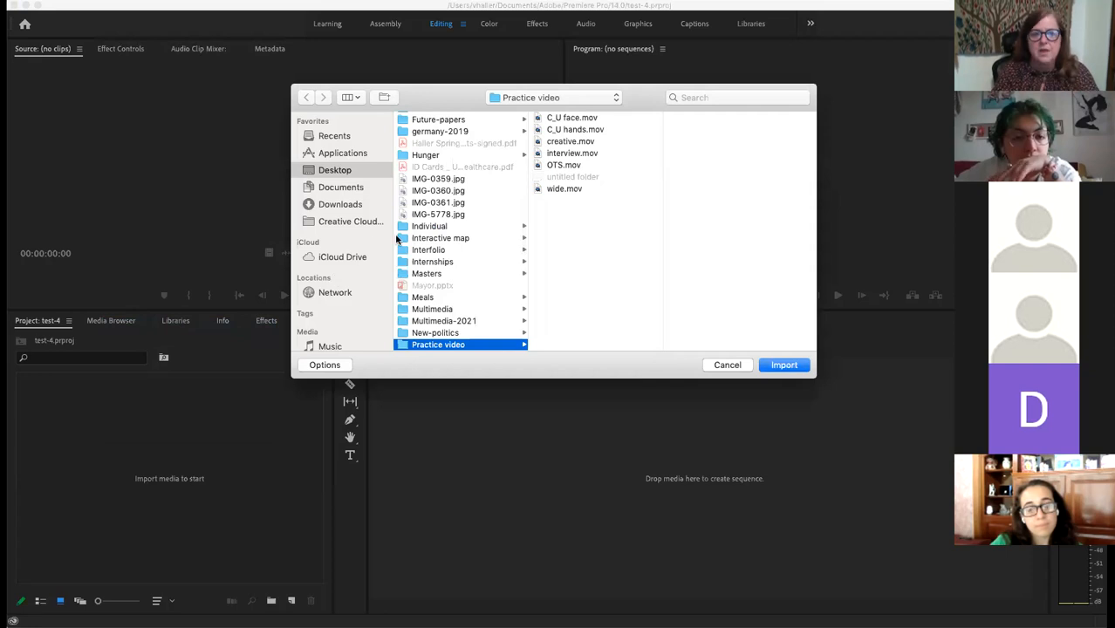
pyautogui.click(565, 120)
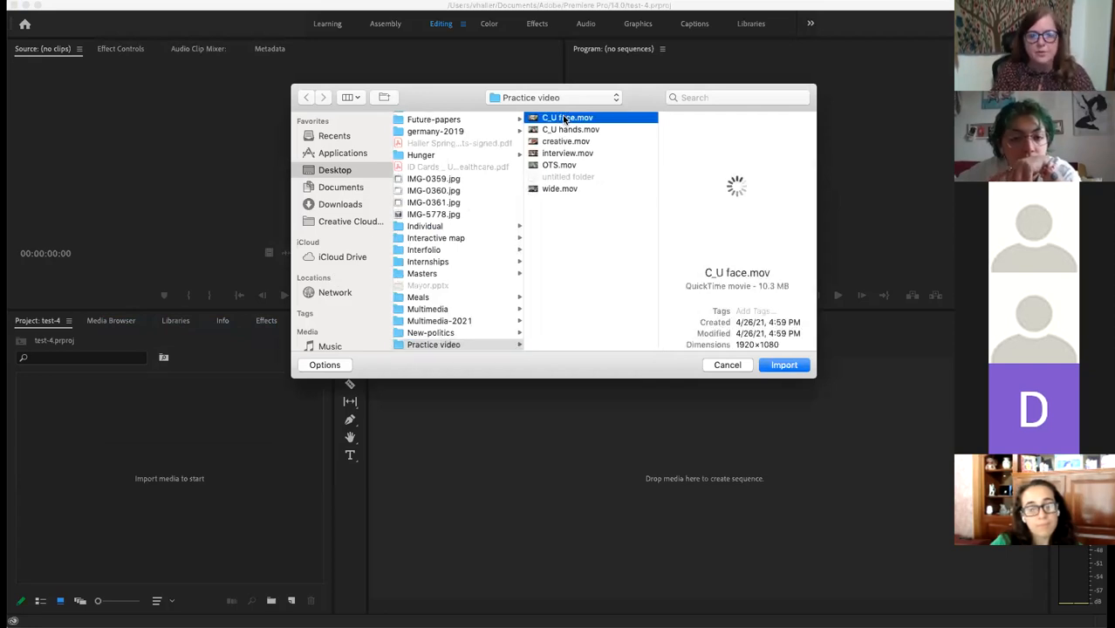
pyautogui.keyDown('shift'); pyautogui.click(567, 129); pyautogui.keyUp('shift')
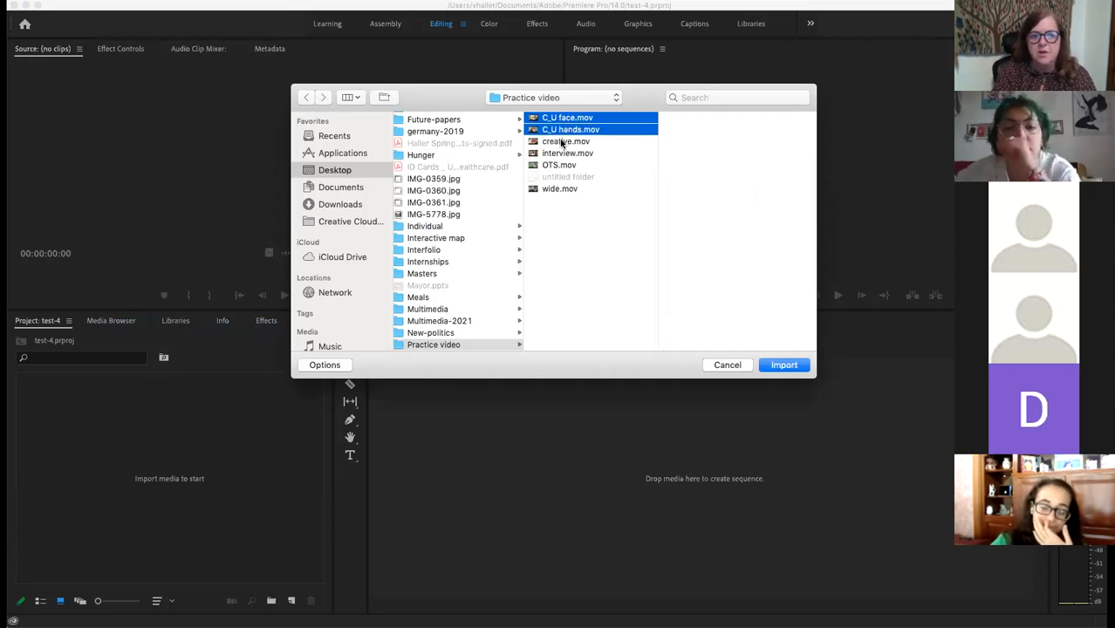
pyautogui.keyDown('shift'); pyautogui.click(563, 142); pyautogui.keyUp('shift')
pyautogui.keyDown('shift'); pyautogui.click(565, 154); pyautogui.keyUp('shift')
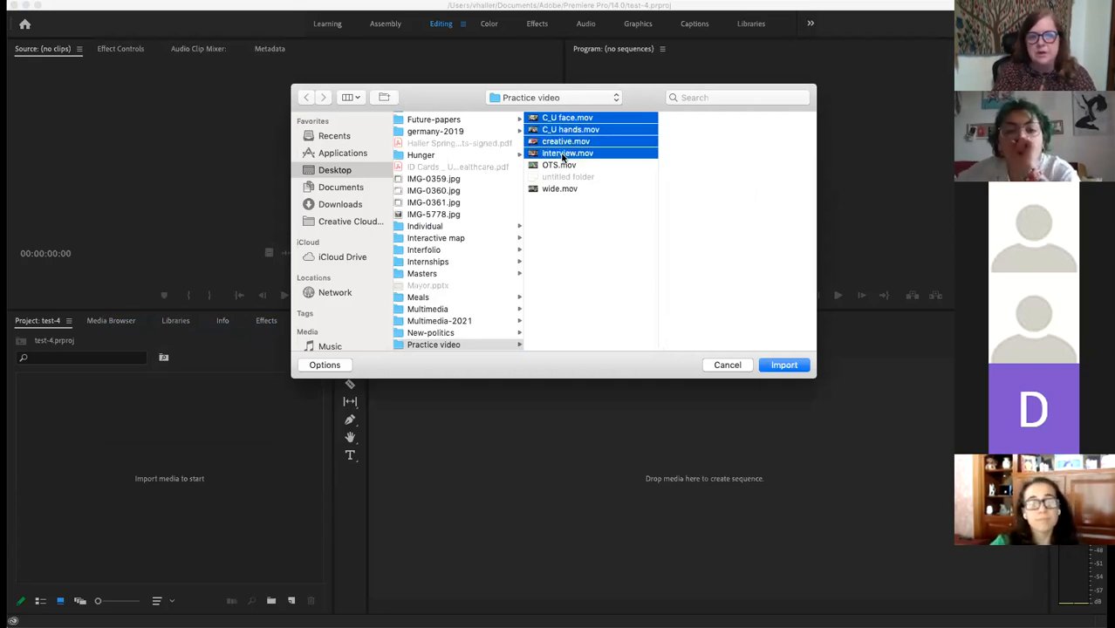
pyautogui.keyDown('shift'); pyautogui.click(563, 166); pyautogui.keyUp('shift')
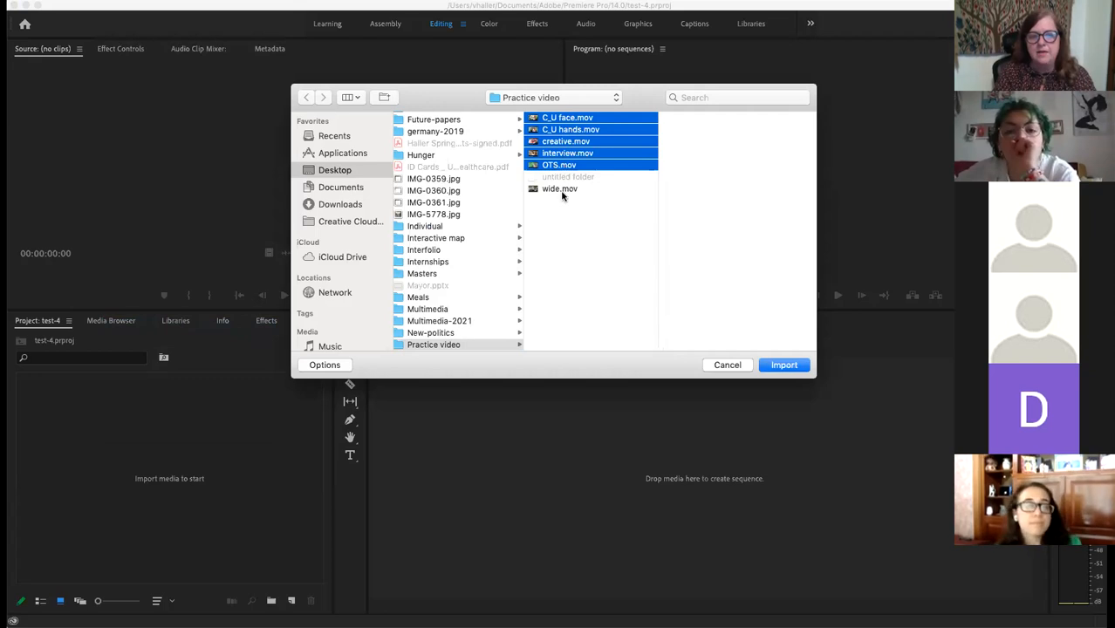
pyautogui.keyDown('shift'); pyautogui.click(562, 189); pyautogui.keyUp('shift')
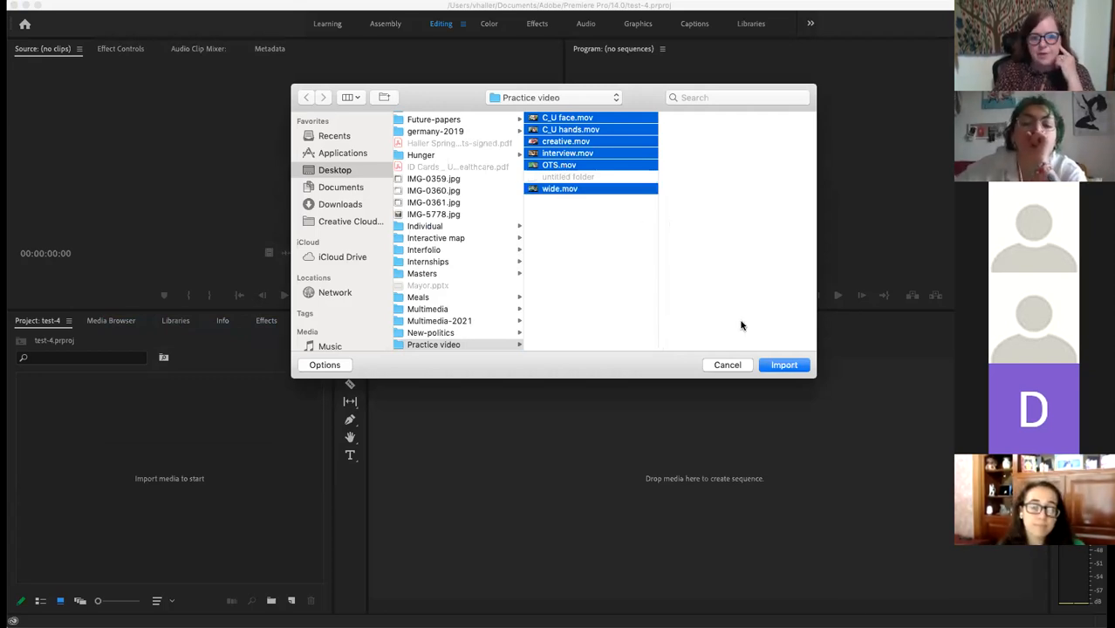
pyautogui.click(784, 365)
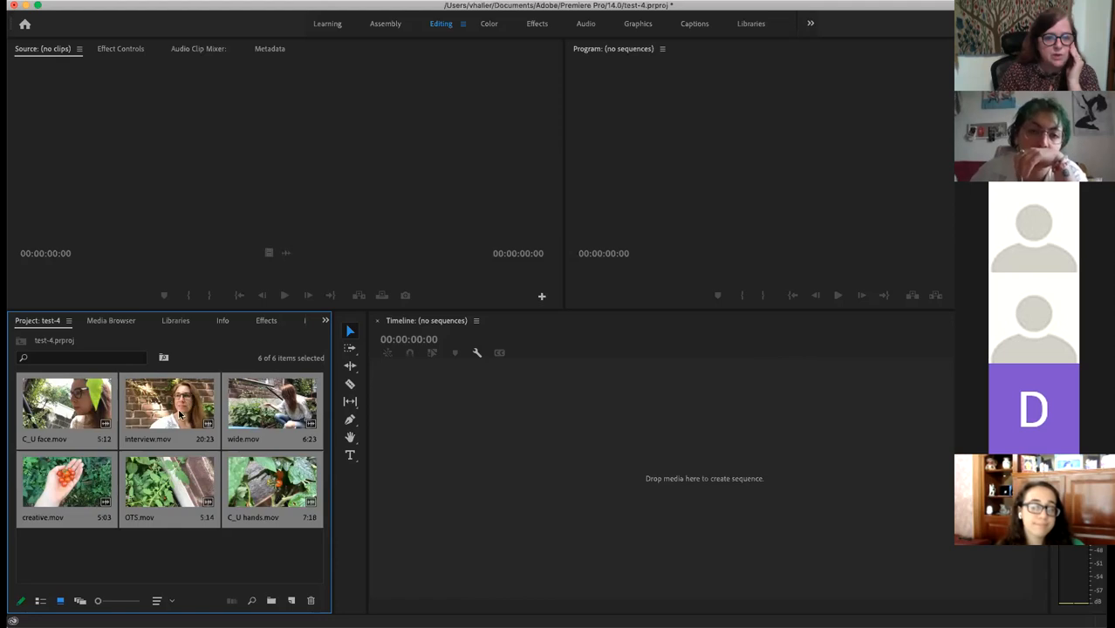
# Step: Load C_U face.mov in the Source monitor and scrub back and forth through it
pyautogui.doubleClick(42, 425)
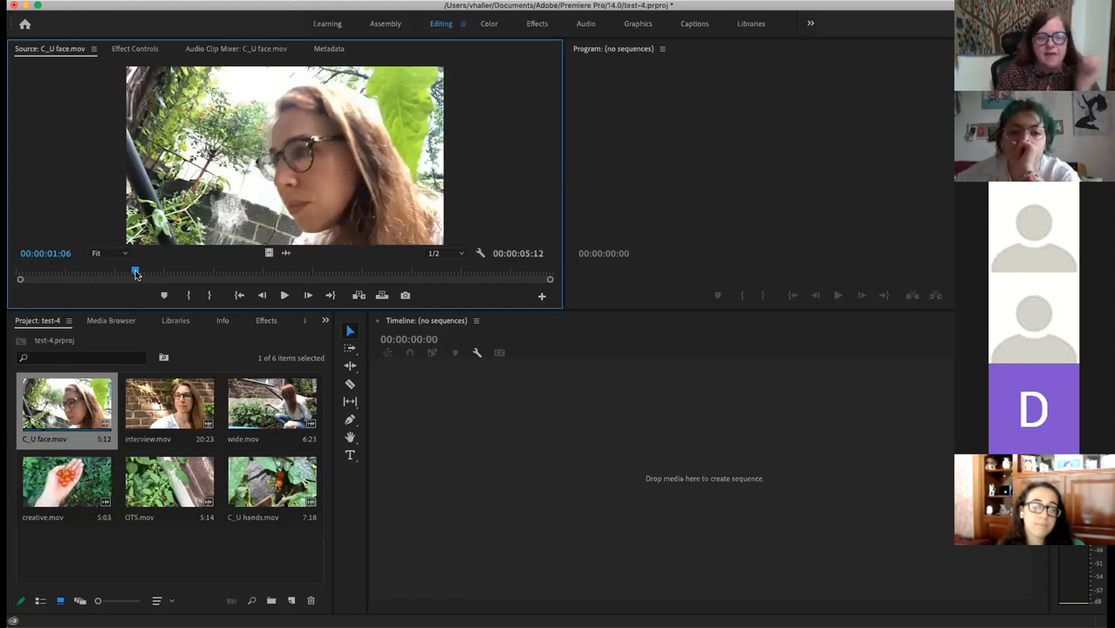
pyautogui.moveTo(137, 274); pyautogui.dragTo(205, 279)
pyautogui.moveTo(260, 272); pyautogui.dragTo(107, 260)
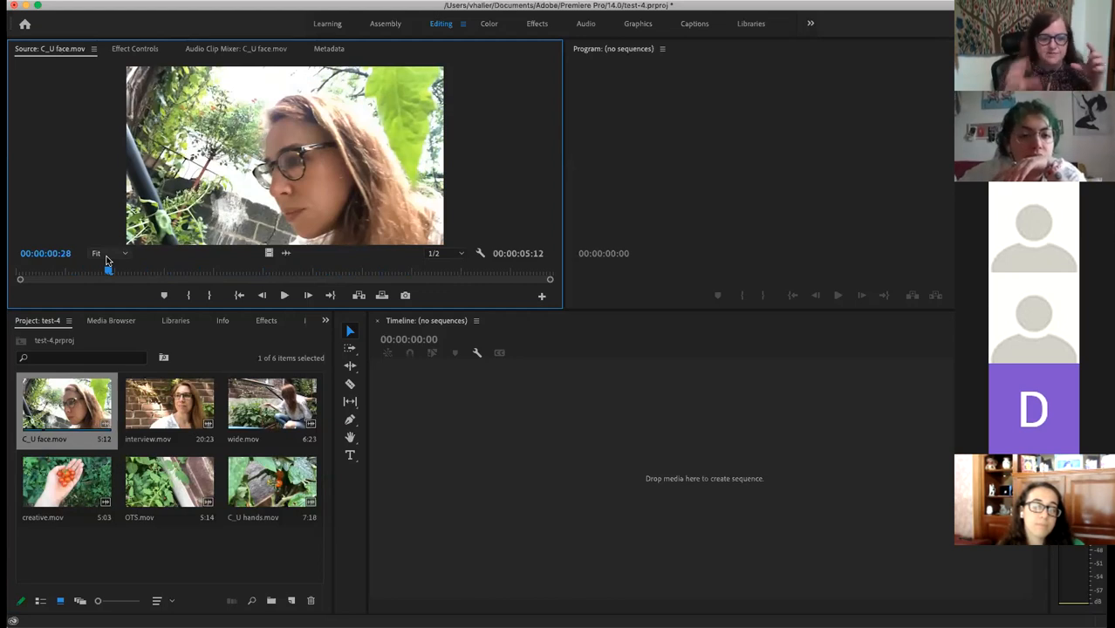
# Step: Preview interview.mov, wide.mov and creative.mov in the Source monitor
pyautogui.click(162, 397)
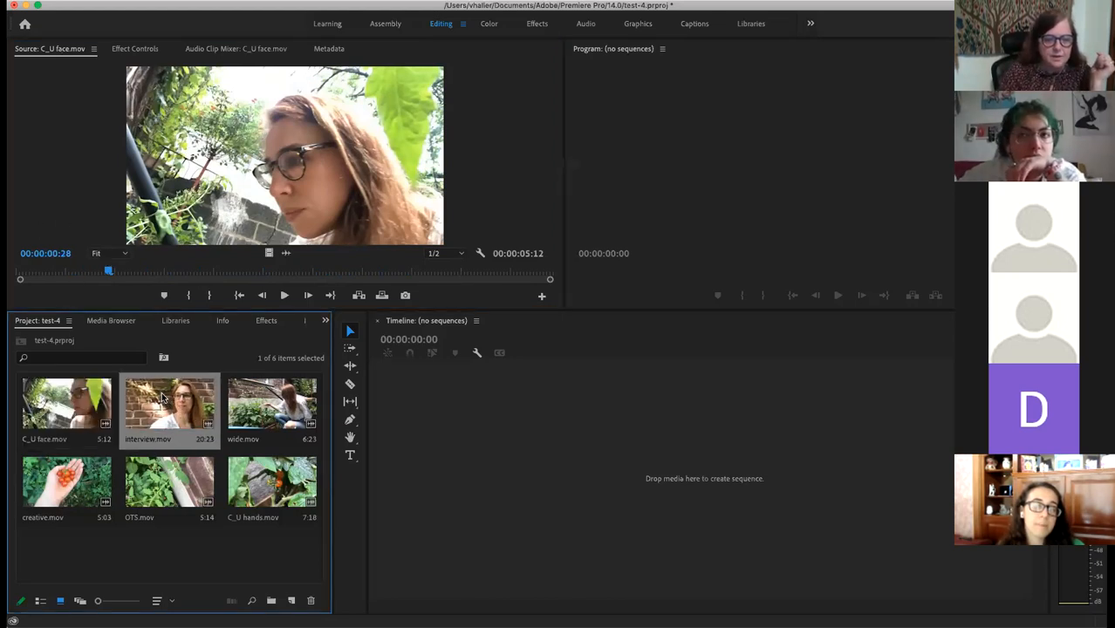
pyautogui.doubleClick(162, 399)
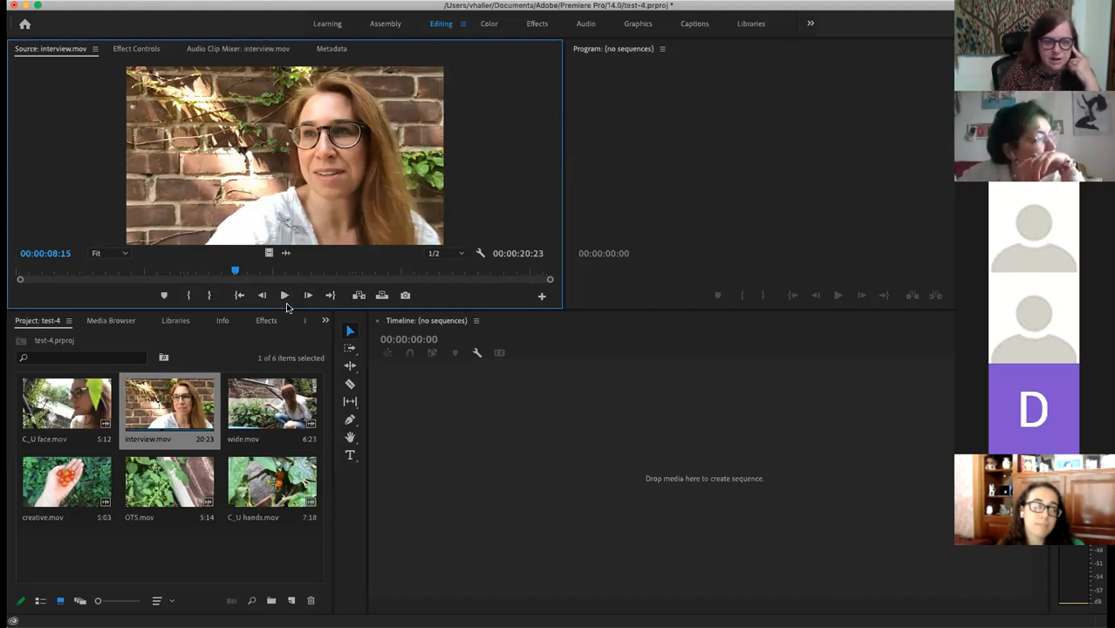
pyautogui.click(274, 391)
pyautogui.doubleClick(274, 392)
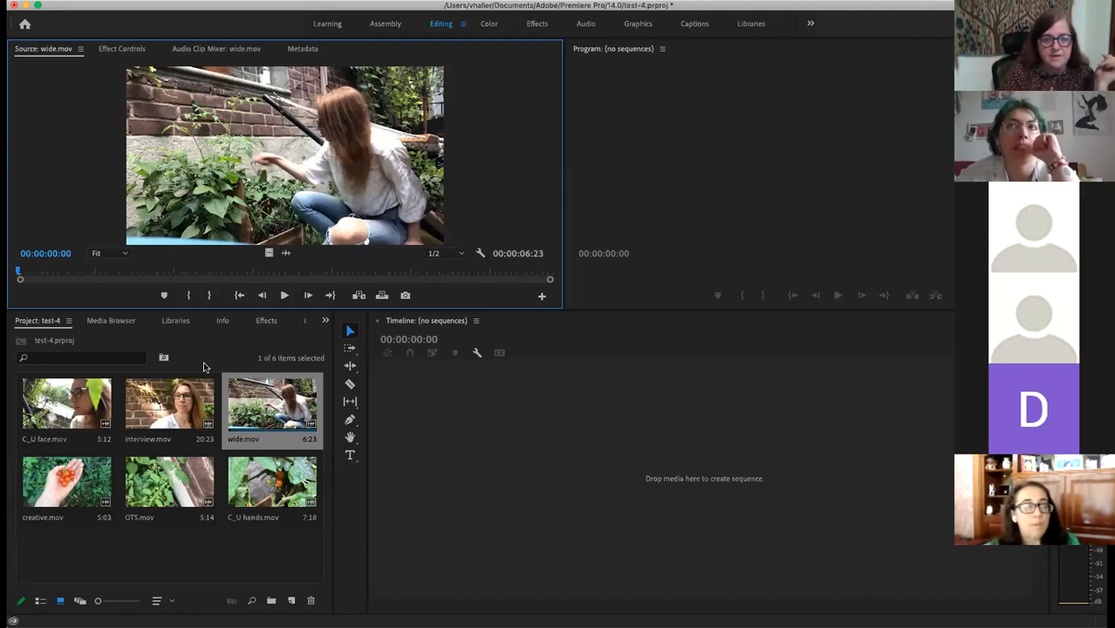
pyautogui.click(61, 480)
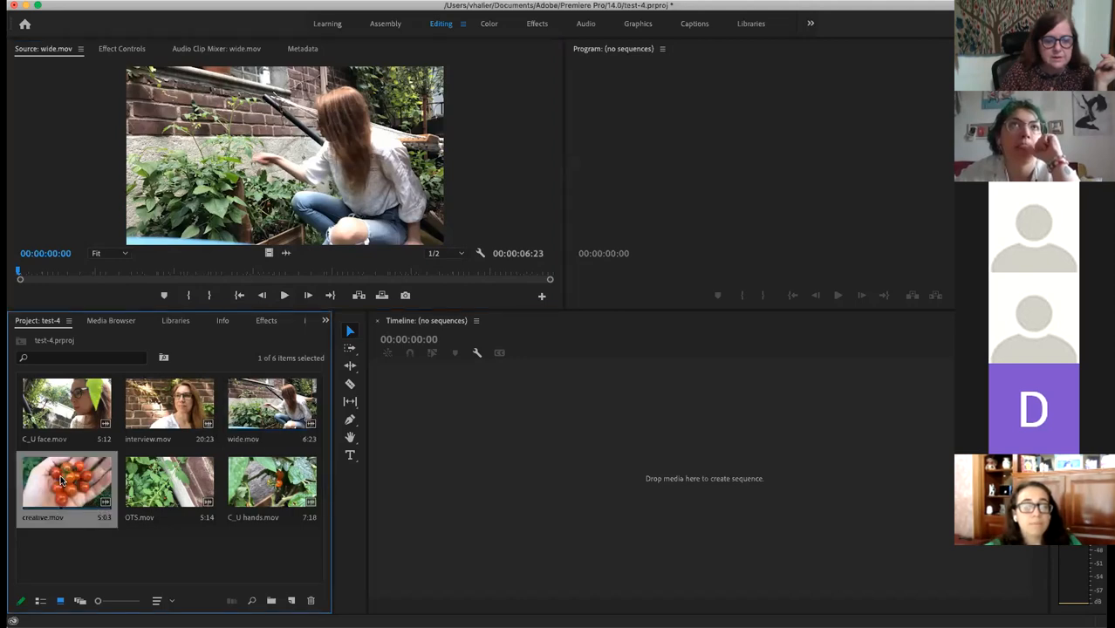
pyautogui.doubleClick(61, 480)
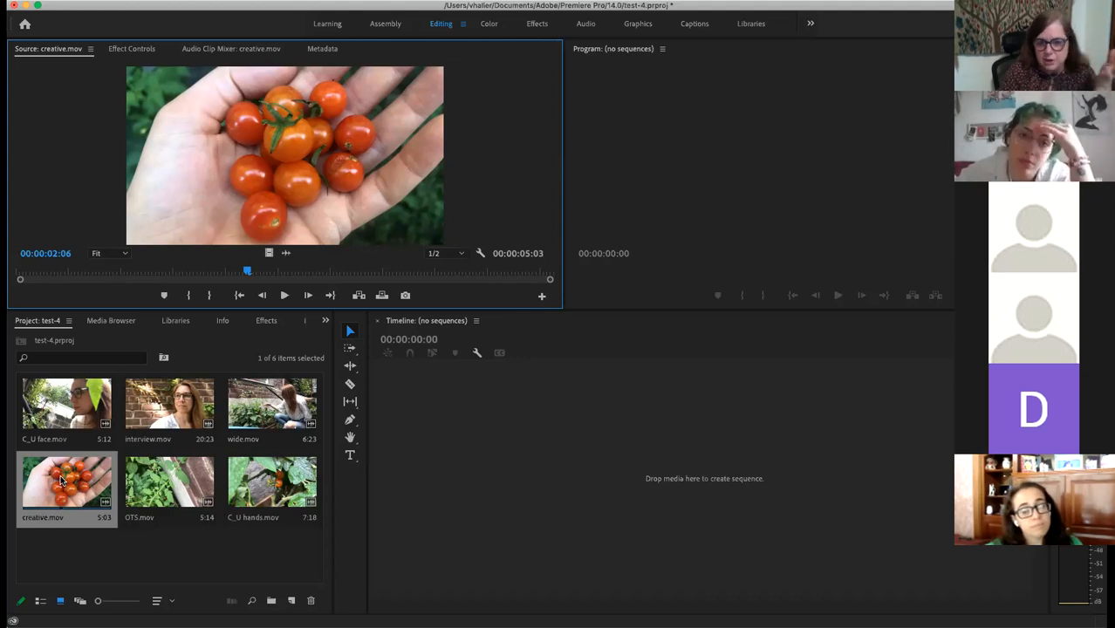
# Step: Preview OTS.mov and C_U hands.mov, then reload interview.mov for viewing
pyautogui.click(169, 476)
pyautogui.doubleClick(171, 486)
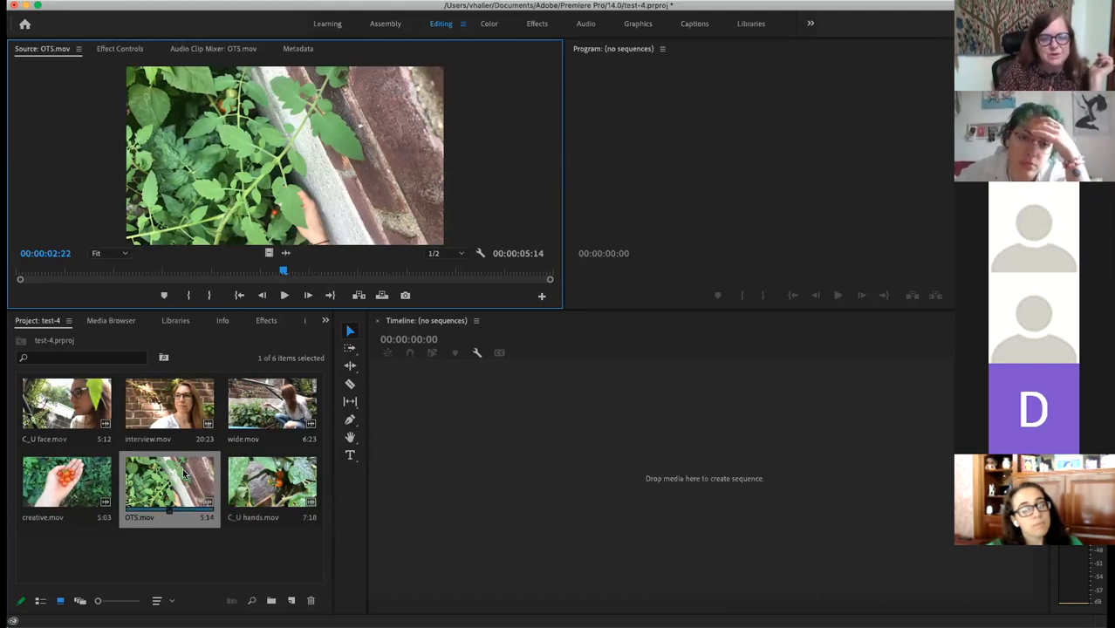
pyautogui.click(279, 483)
pyautogui.doubleClick(279, 483)
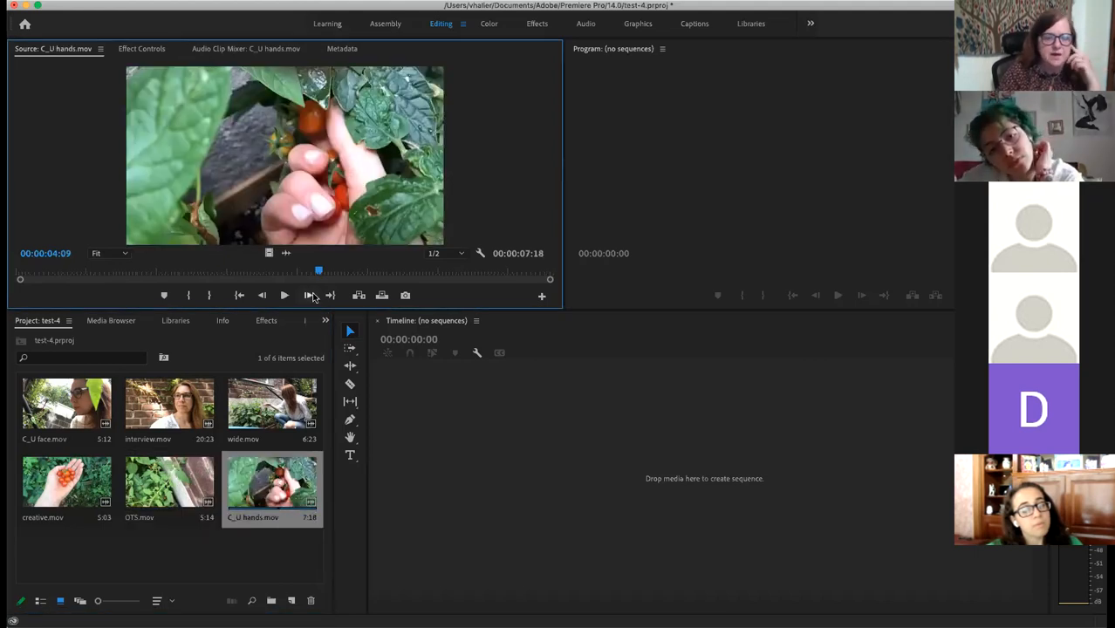
pyautogui.moveTo(319, 271); pyautogui.dragTo(236, 270)
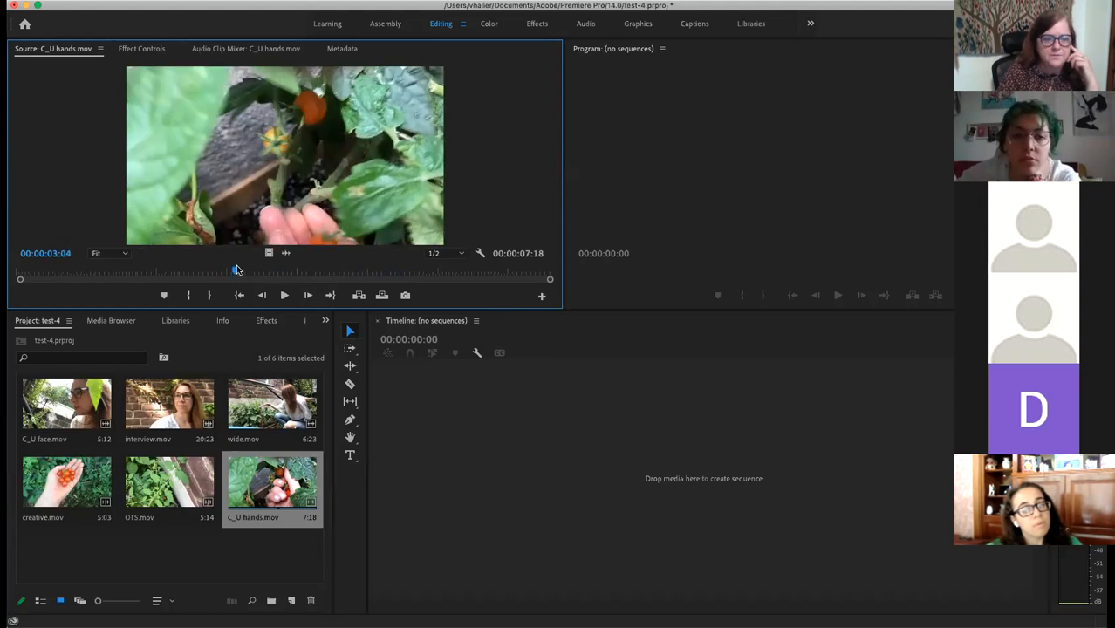
pyautogui.click(75, 405)
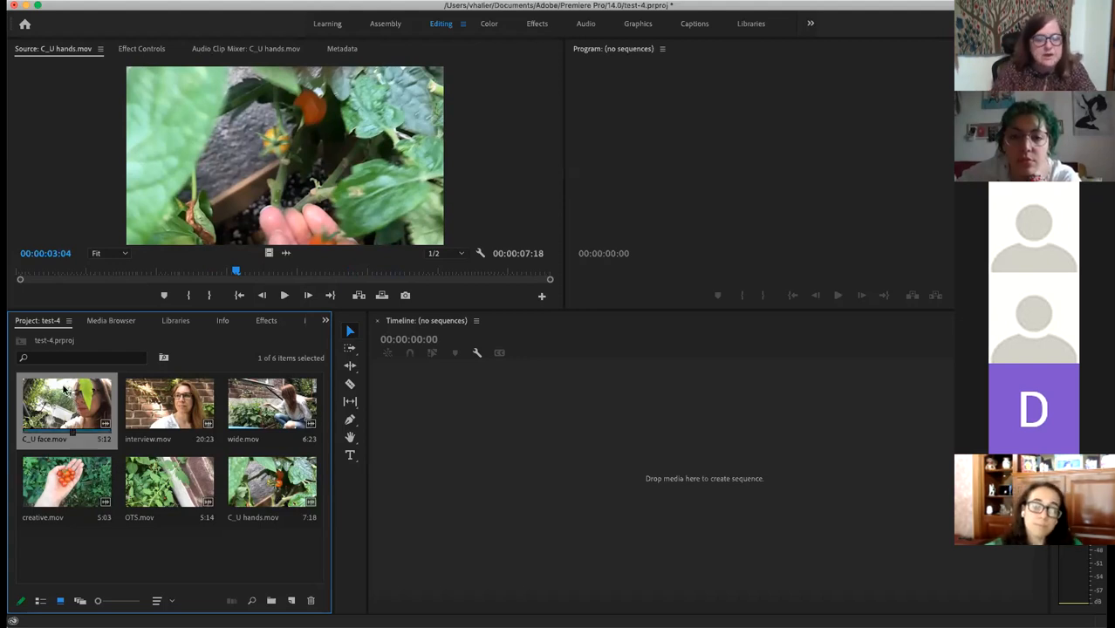
pyautogui.doubleClick(180, 409)
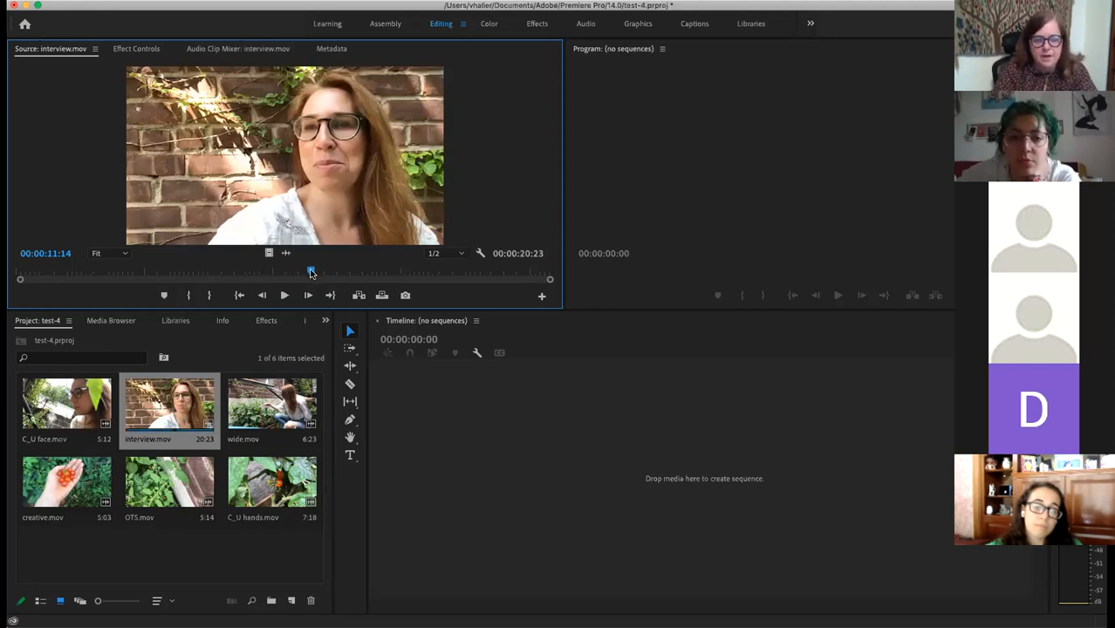
pyautogui.moveTo(311, 273); pyautogui.dragTo(11, 290)
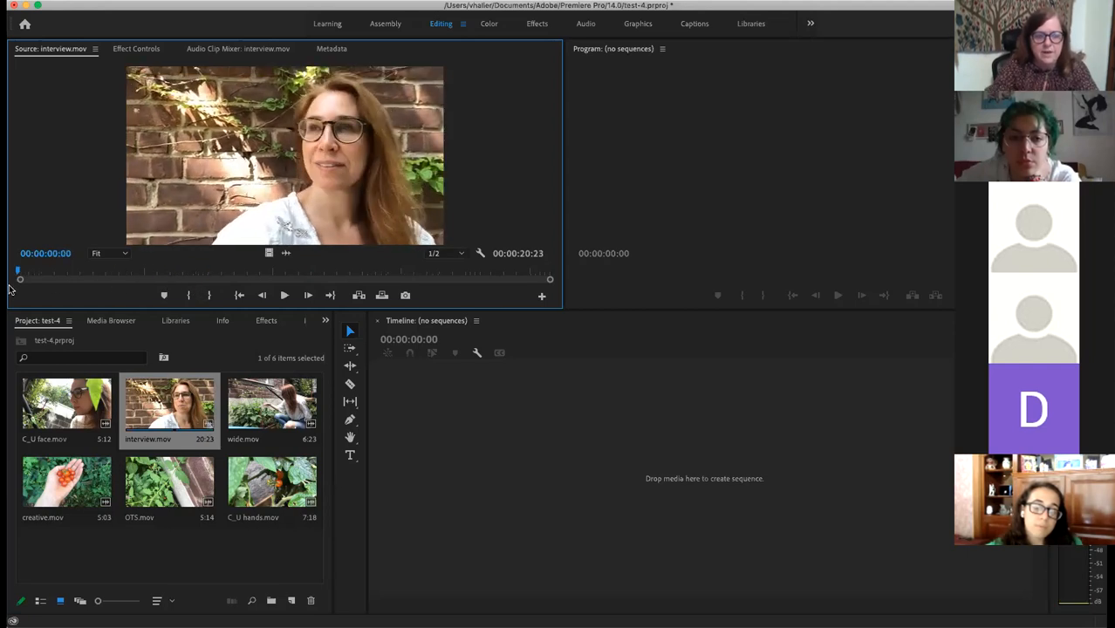
pyautogui.press('space')
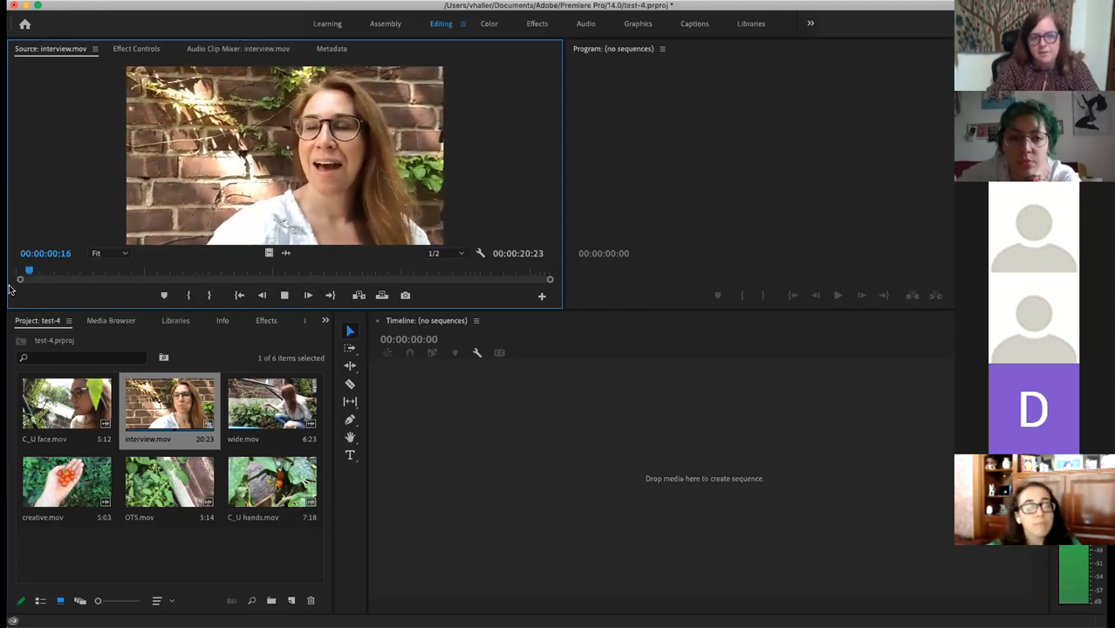
pyautogui.press('space')
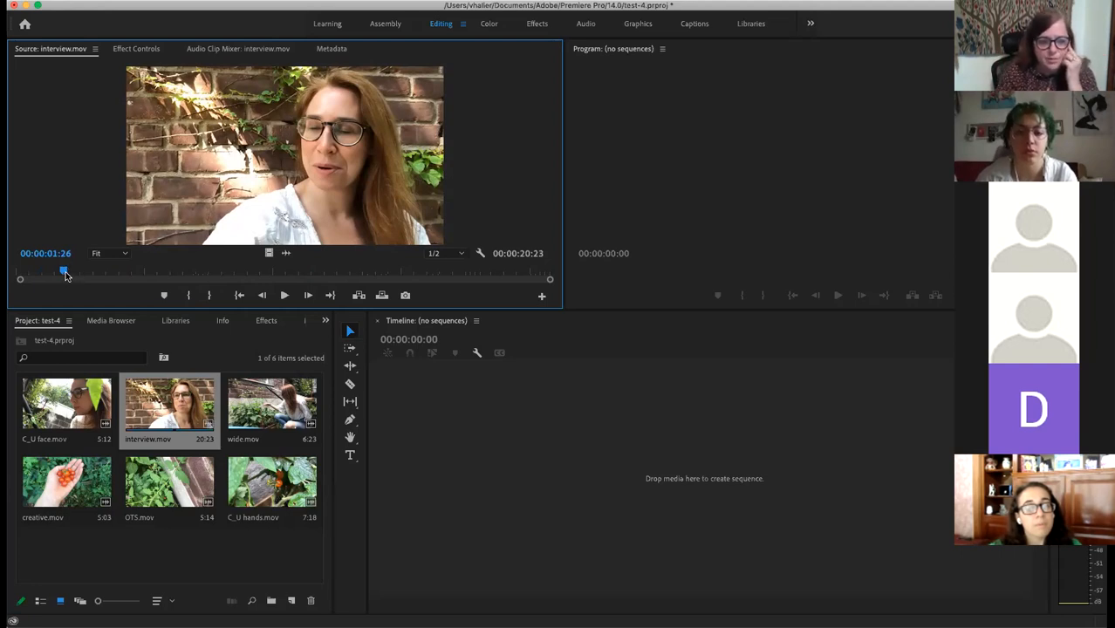
pyautogui.moveTo(65, 272); pyautogui.dragTo(43, 270)
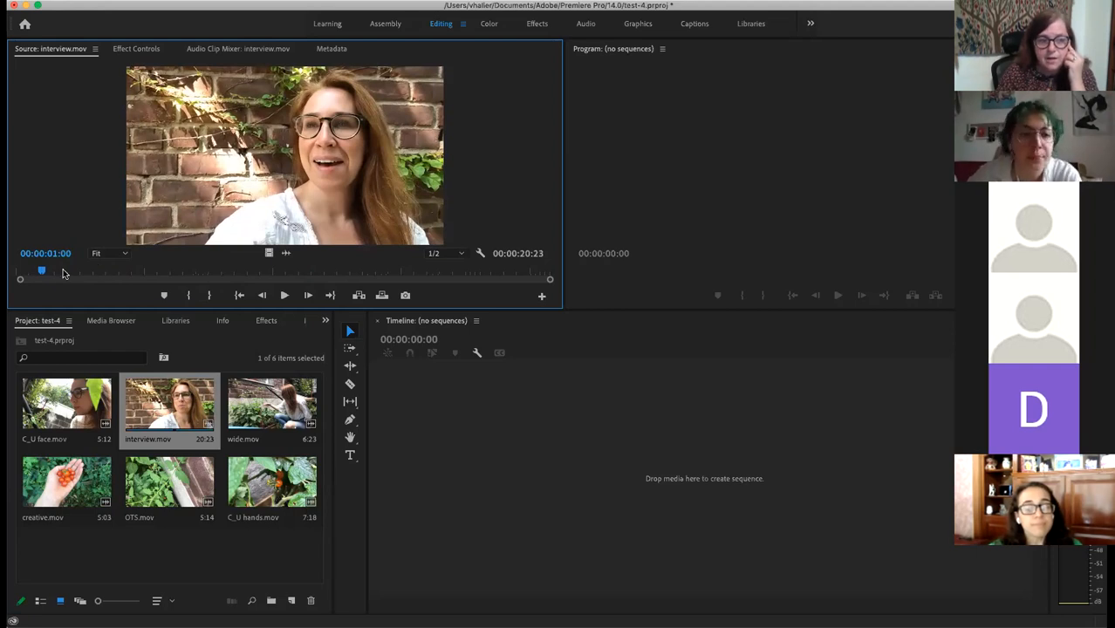
pyautogui.moveTo(40, 271); pyautogui.dragTo(32, 267)
pyautogui.press('space')
pyautogui.press('space')
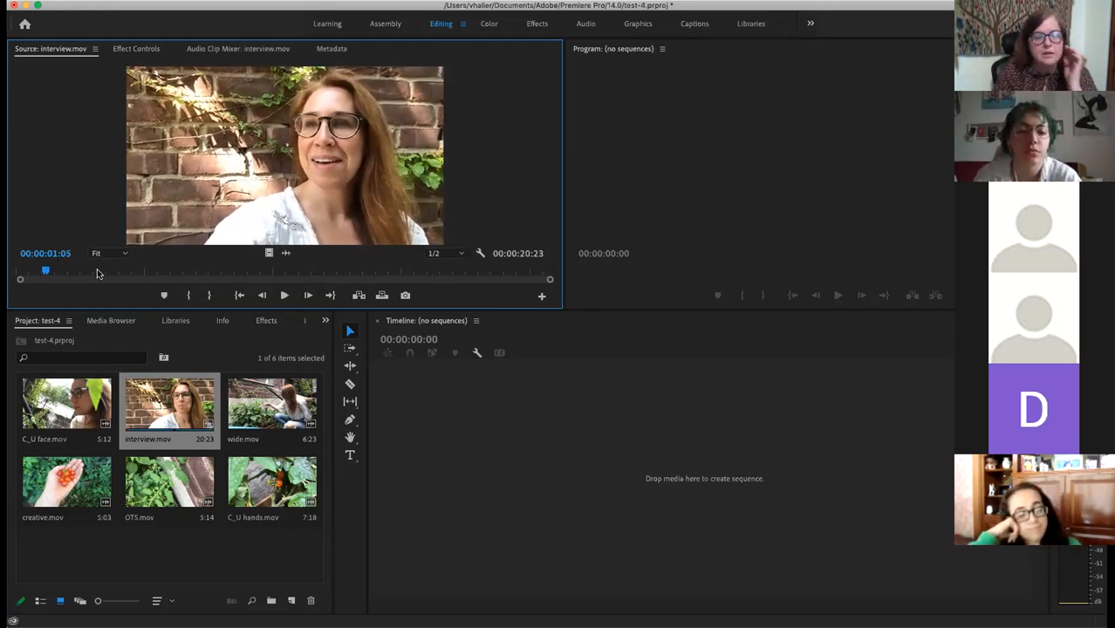
pyautogui.moveTo(44, 270); pyautogui.dragTo(38, 270)
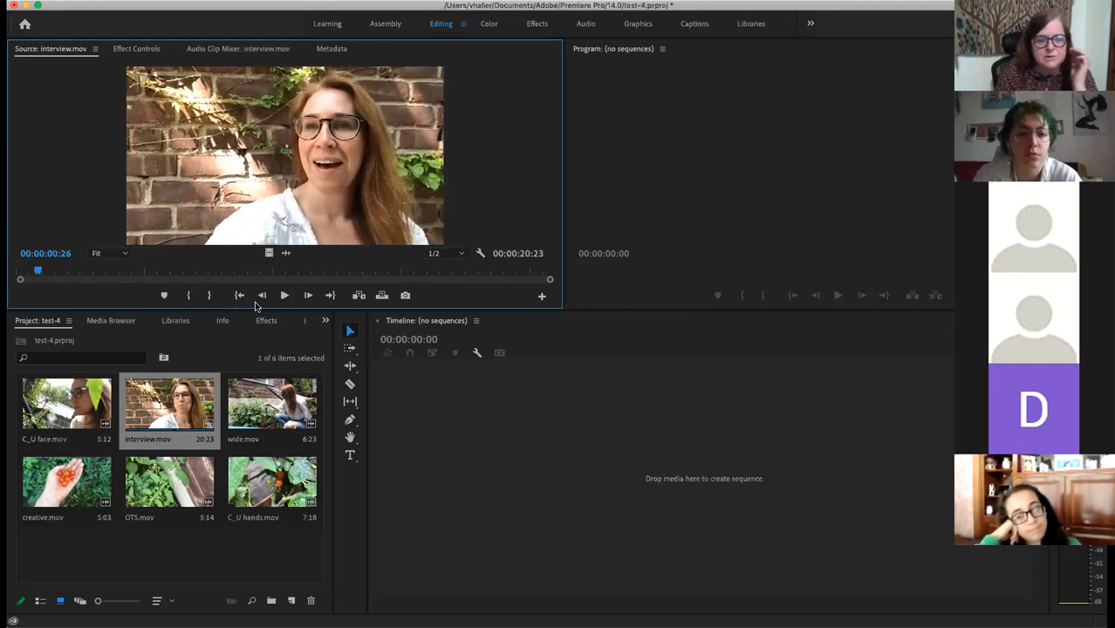
pyautogui.click(284, 296)
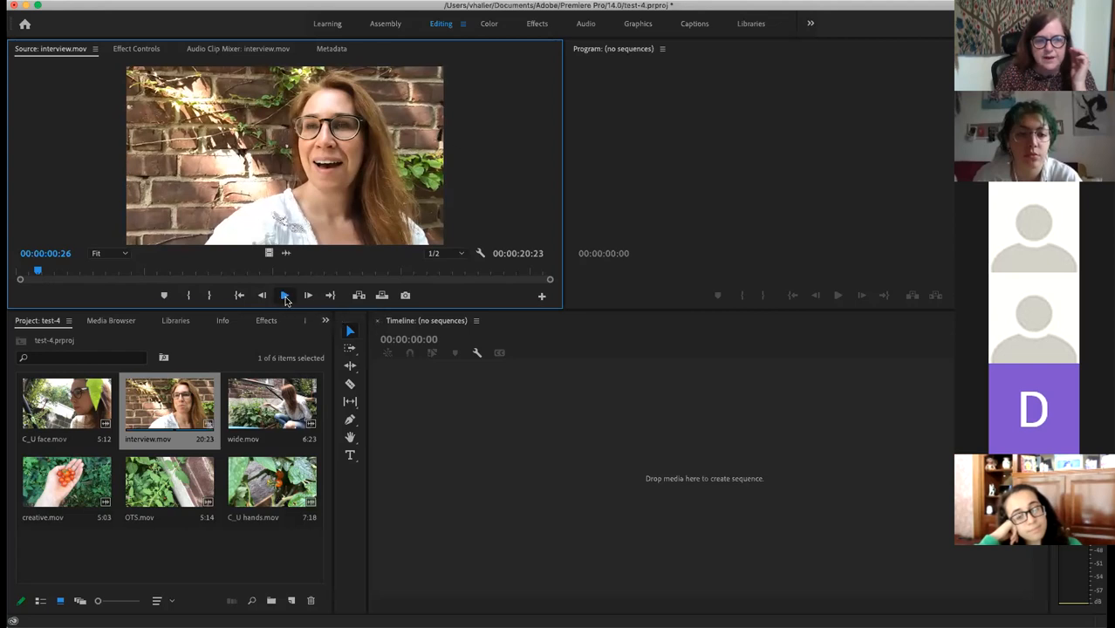
pyautogui.click(284, 297)
pyautogui.moveTo(54, 270); pyautogui.dragTo(39, 271)
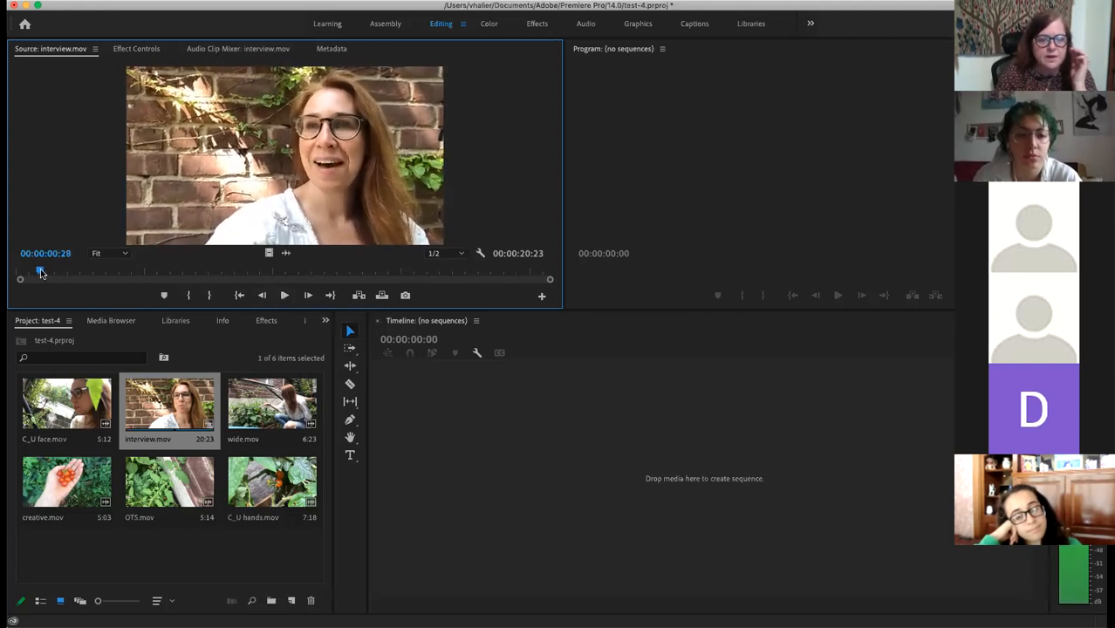
pyautogui.click(285, 295)
pyautogui.click(284, 295)
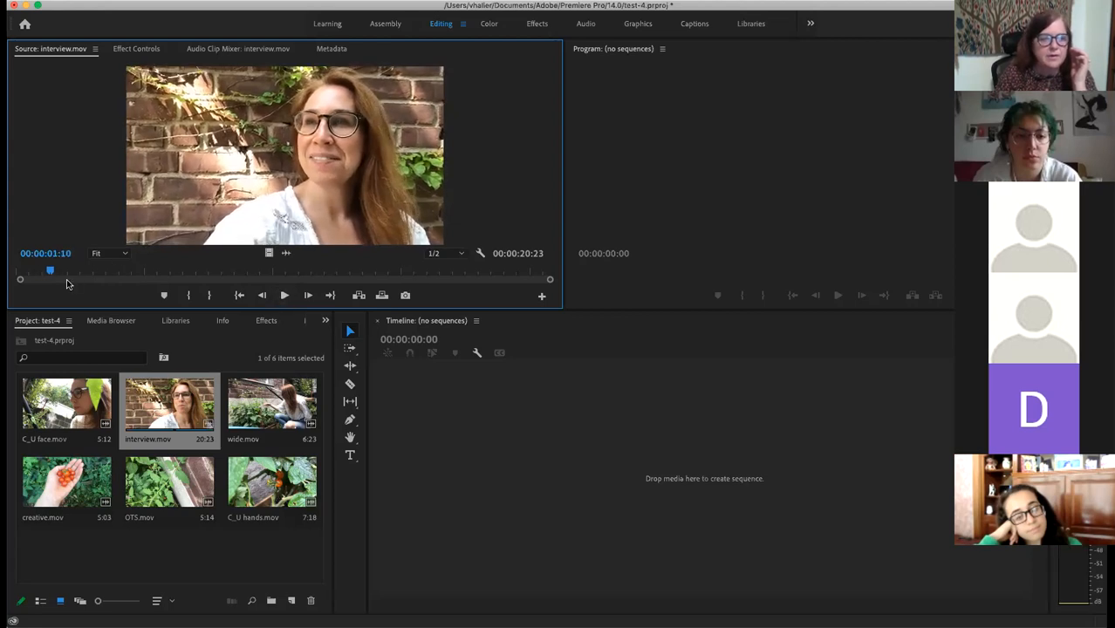
pyautogui.moveTo(51, 276); pyautogui.dragTo(42, 275)
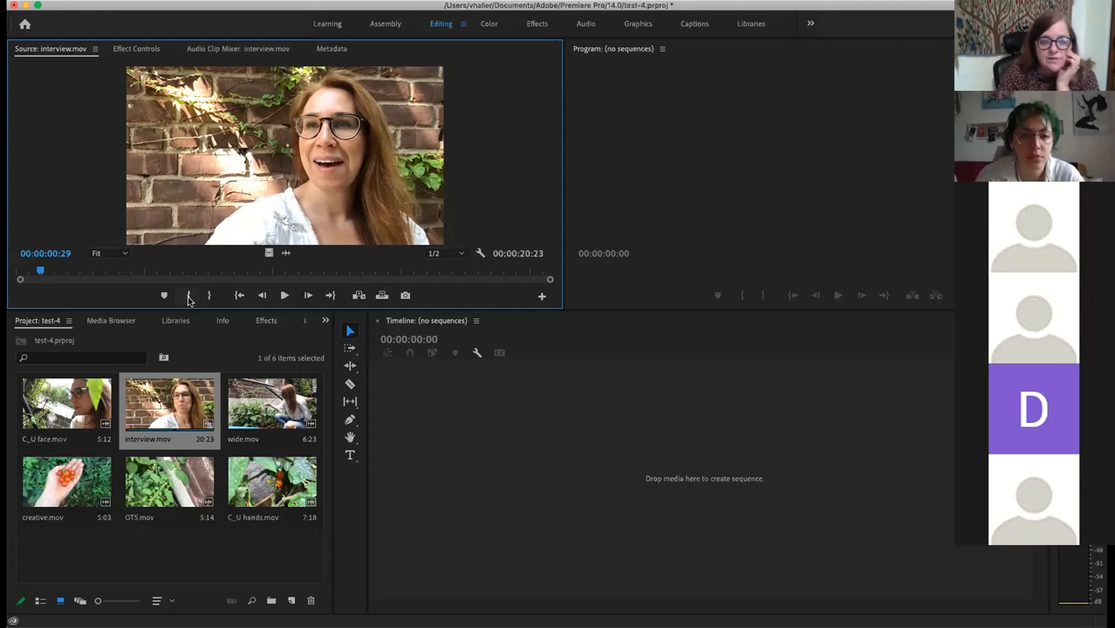
# Step: Mark the interview clip In at 00:00:00:29 and Out at 00:00:20:02
pyautogui.click(189, 297)
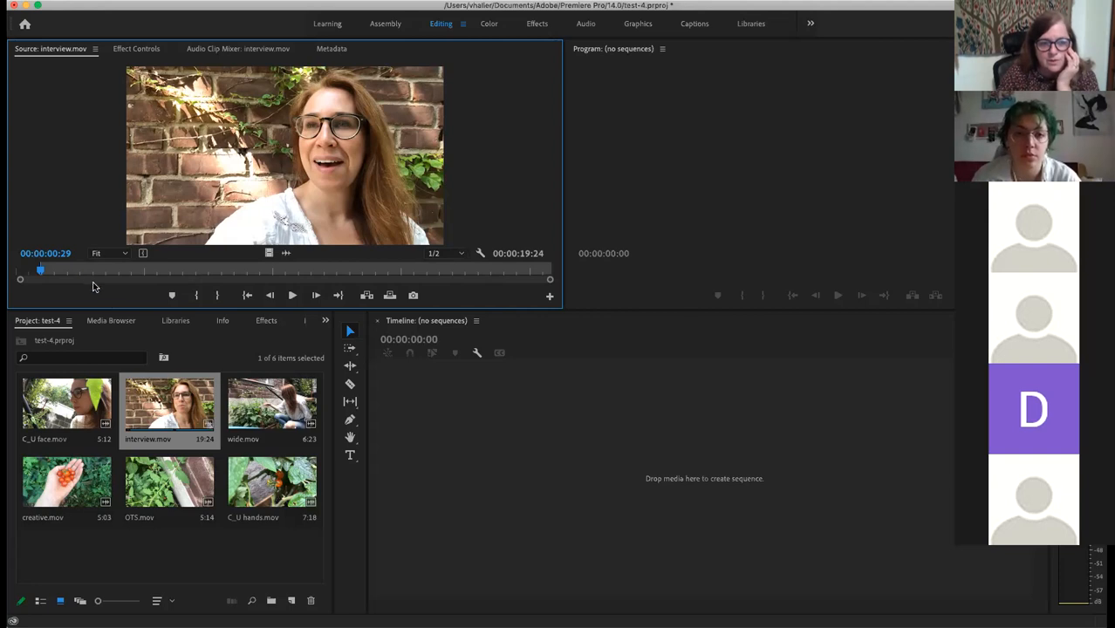
pyautogui.moveTo(41, 271); pyautogui.dragTo(435, 271)
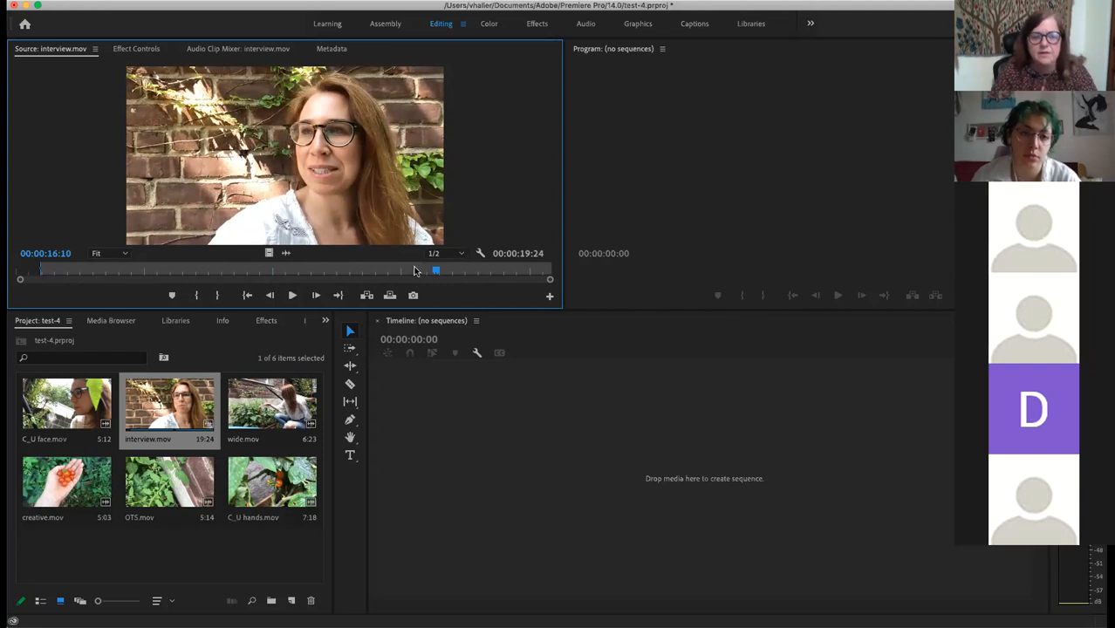
pyautogui.moveTo(433, 268); pyautogui.dragTo(526, 277)
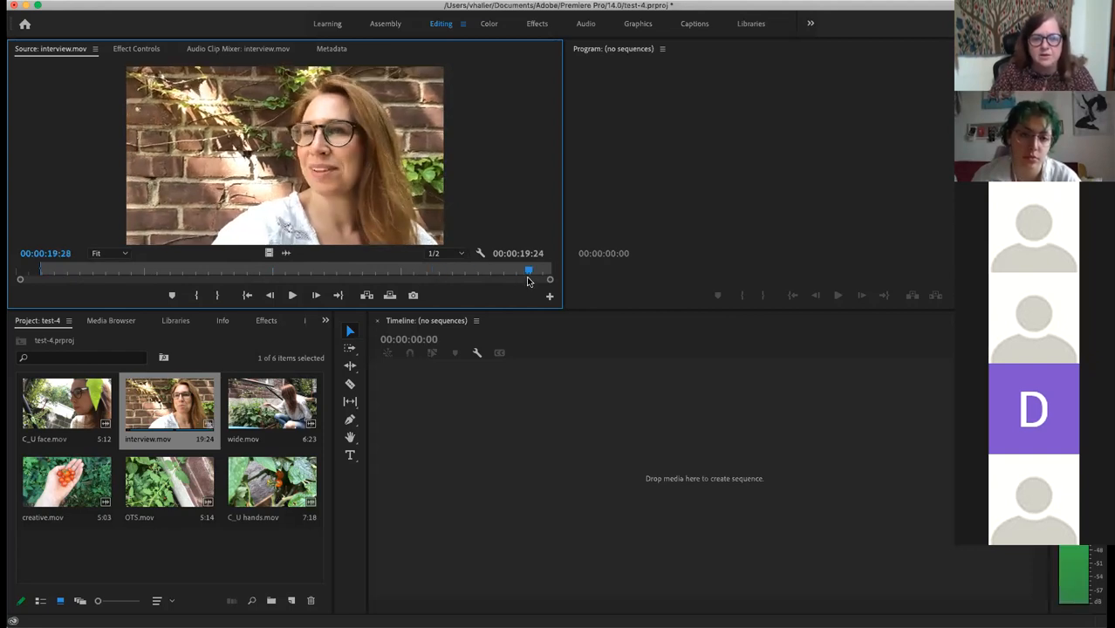
pyautogui.click(292, 295)
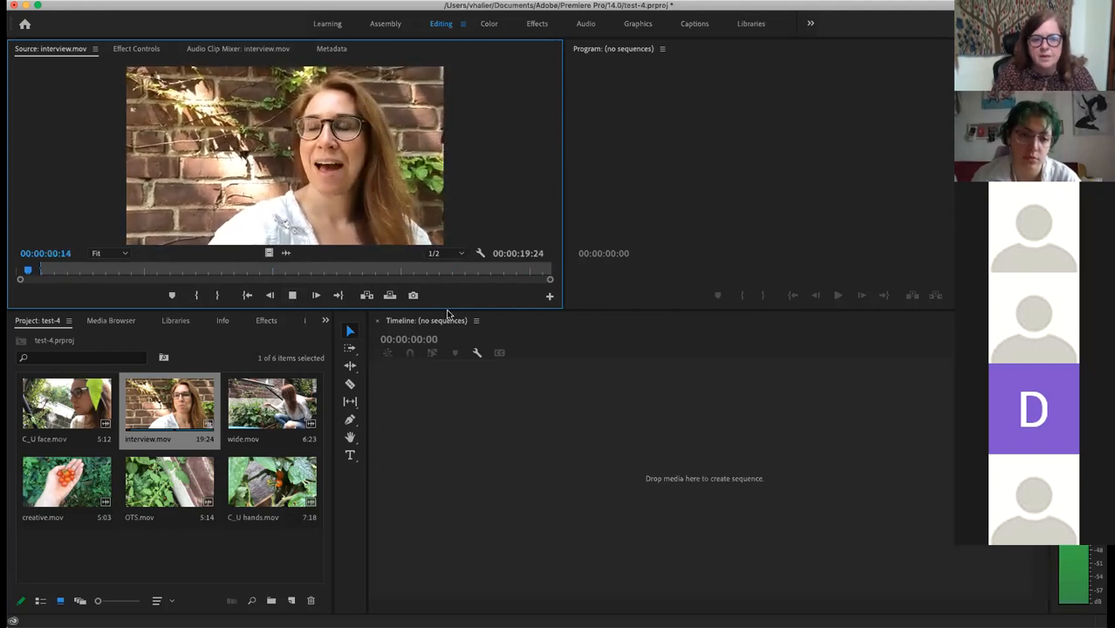
pyautogui.click(292, 296)
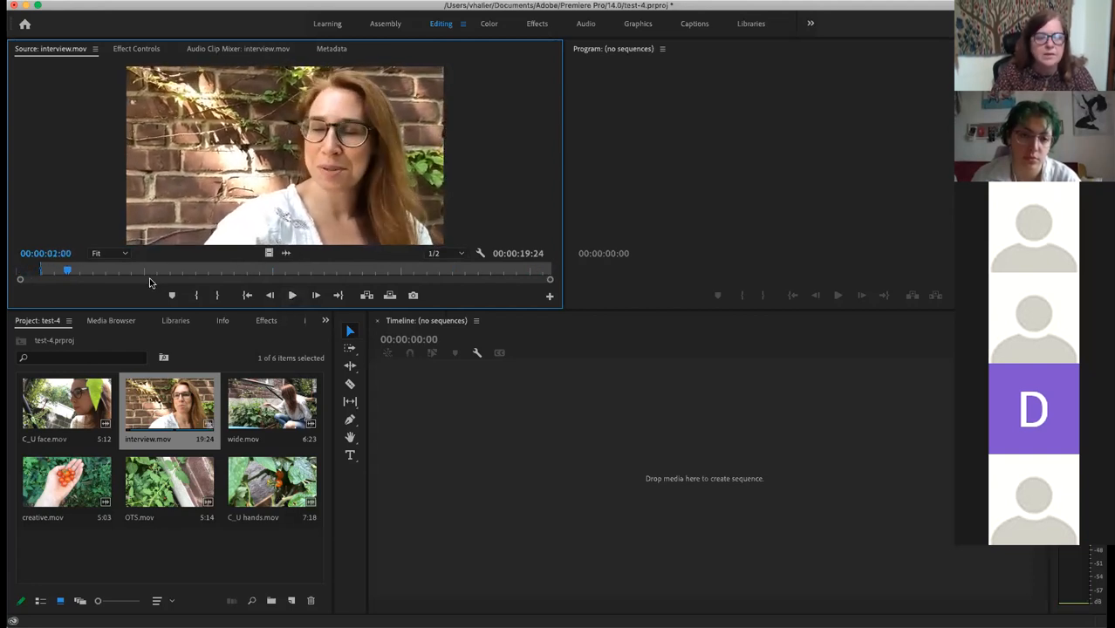
pyautogui.moveTo(66, 271); pyautogui.dragTo(537, 285)
pyautogui.press('Left')
pyautogui.press('Left')
pyautogui.press('Left')
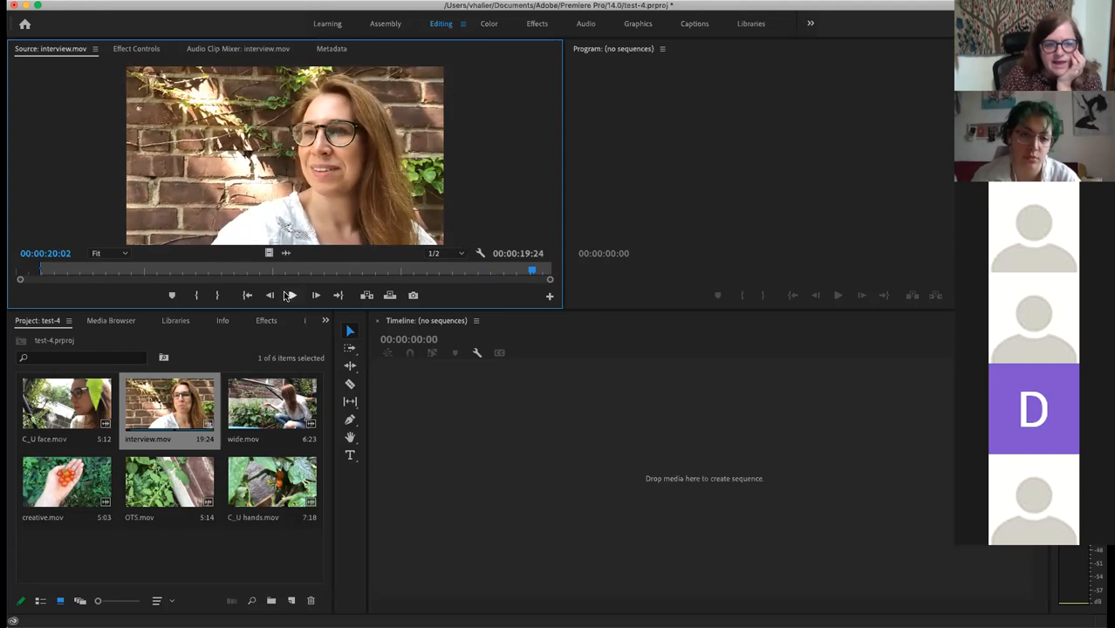
pyautogui.click(219, 296)
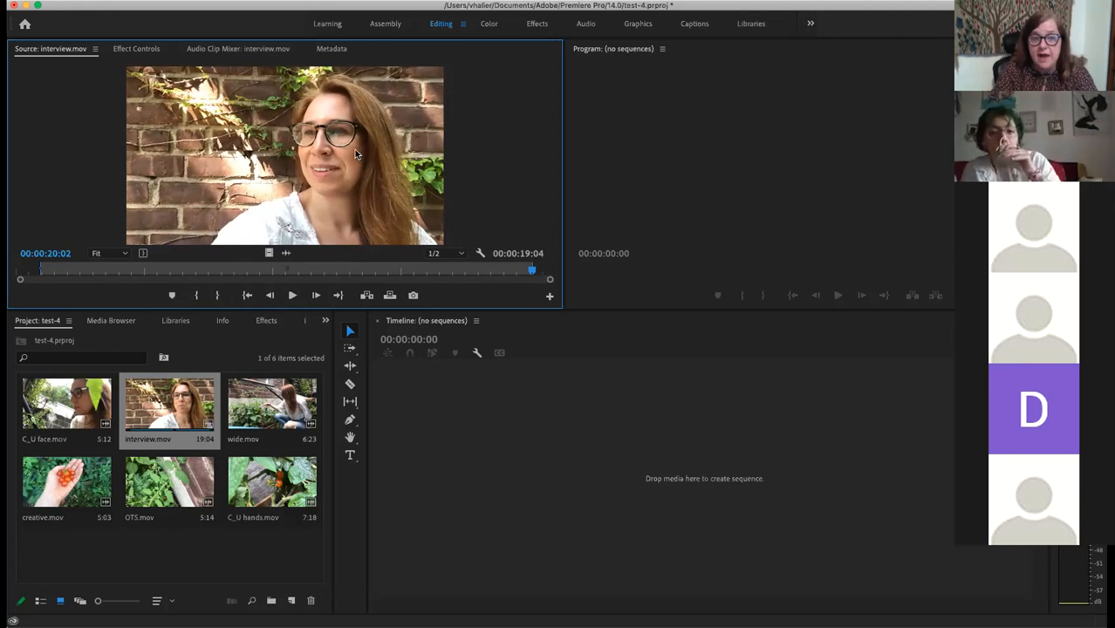
# Step: Build a new 19:04 interview sequence from the trimmed interview.mov clip
pyautogui.moveTo(356, 147); pyautogui.dragTo(487, 416)
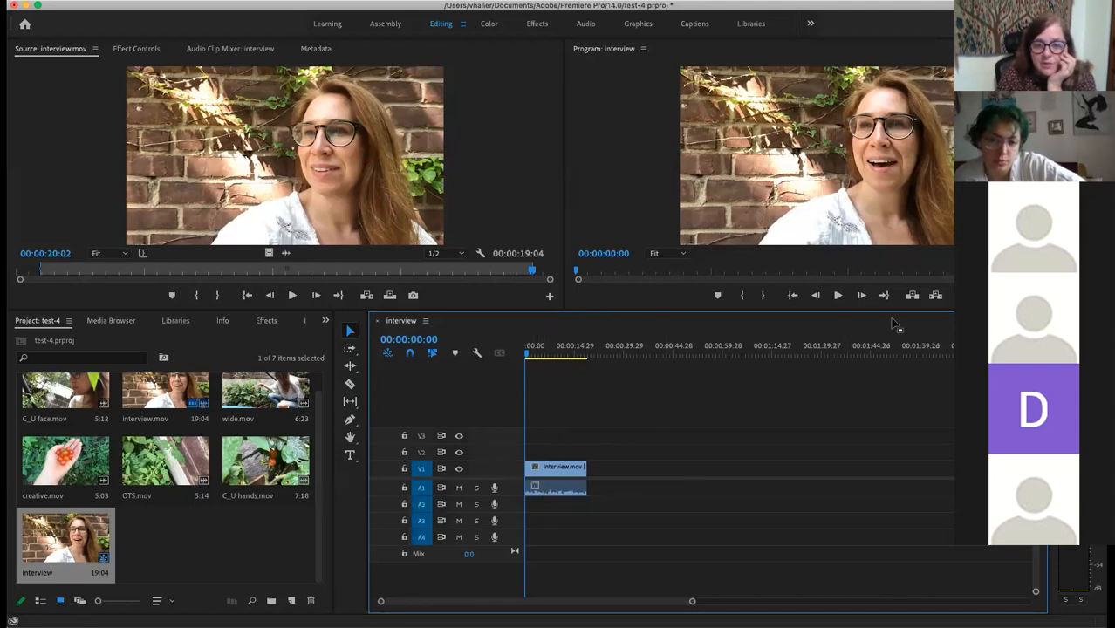
pyautogui.click(837, 297)
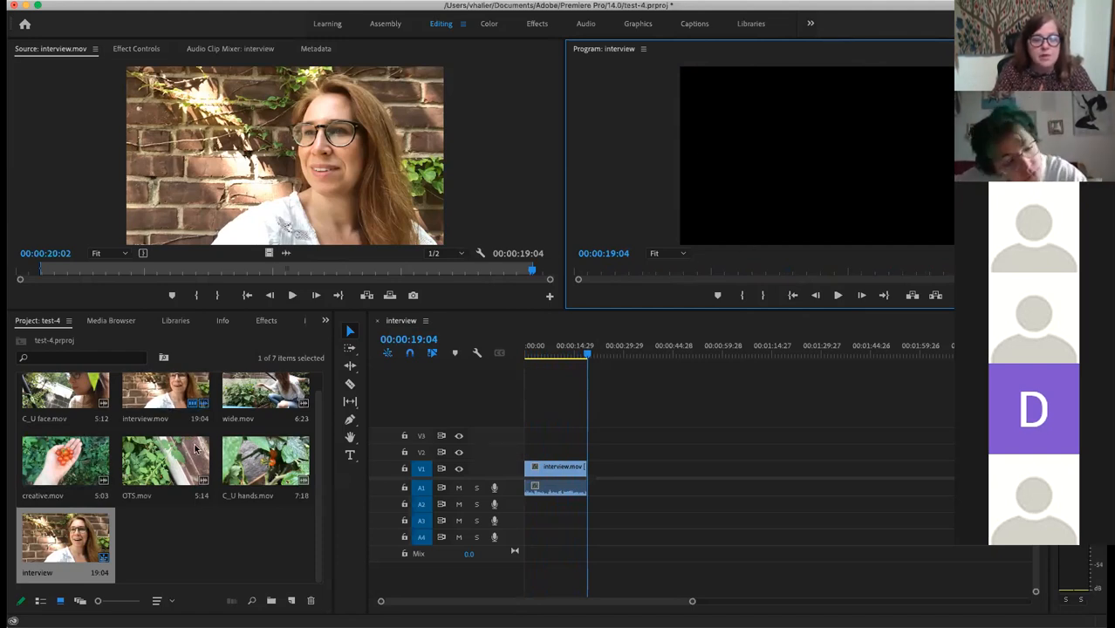
pyautogui.click(268, 464)
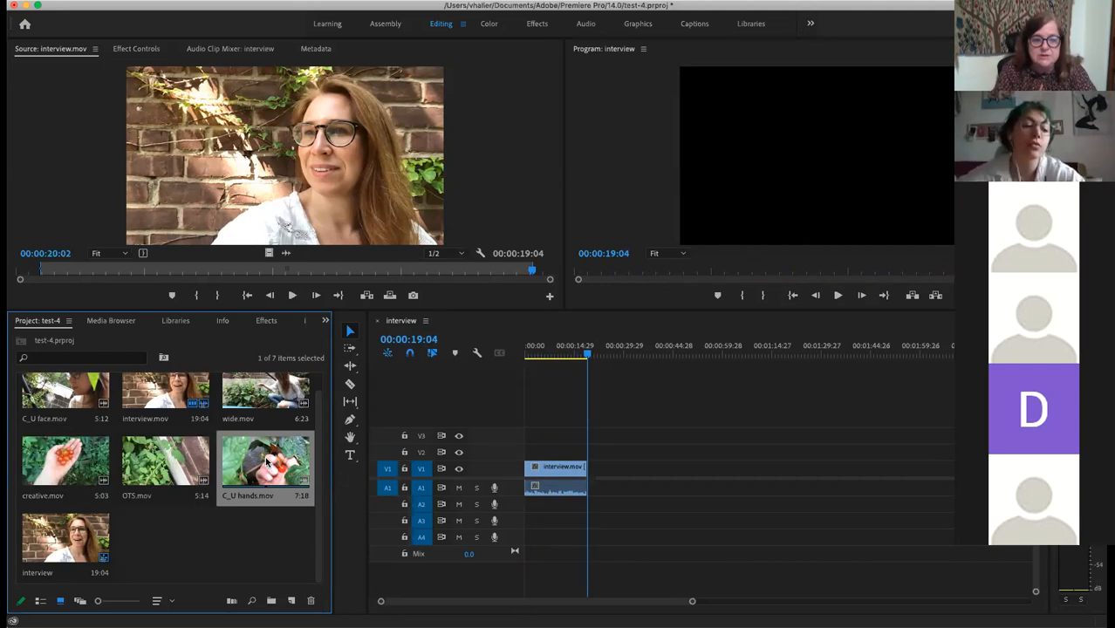
# Step: Mark C_U hands.mov from 00:00:02:06 to 00:00:05:09 and place it on V2 above the interview
pyautogui.doubleClick(268, 463)
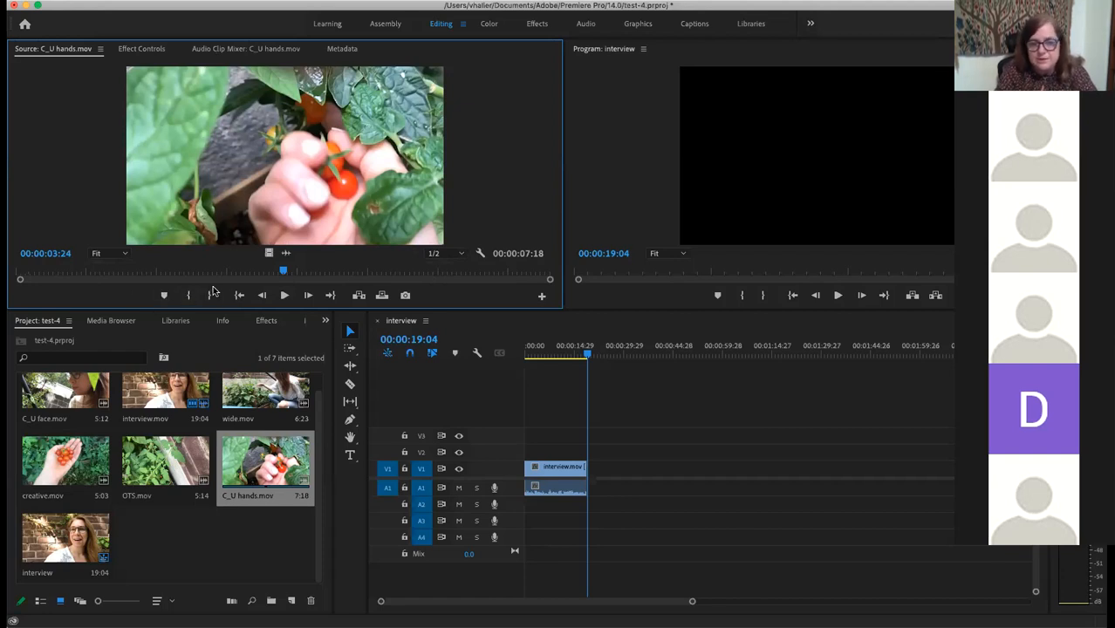
pyautogui.moveTo(283, 269); pyautogui.dragTo(171, 269)
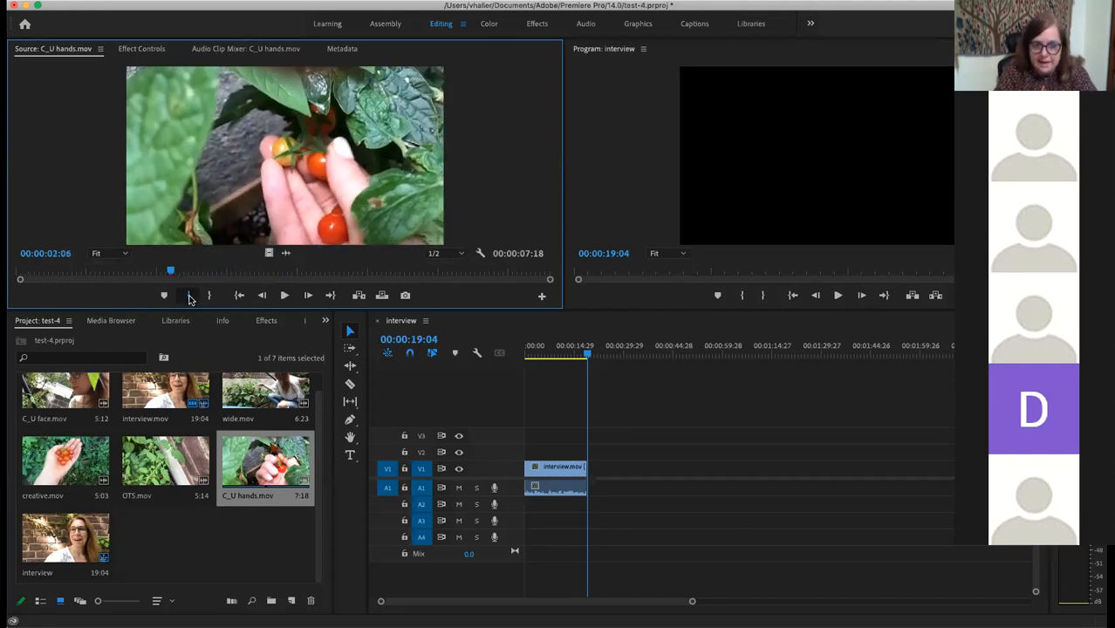
pyautogui.click(190, 296)
pyautogui.moveTo(171, 270); pyautogui.dragTo(389, 274)
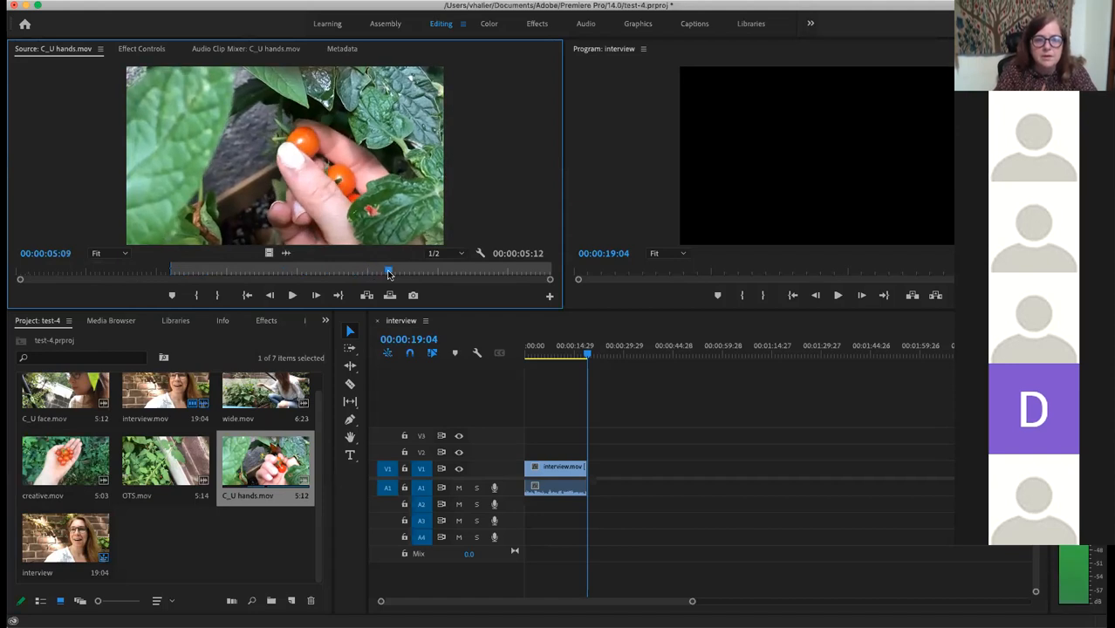
pyautogui.click(219, 296)
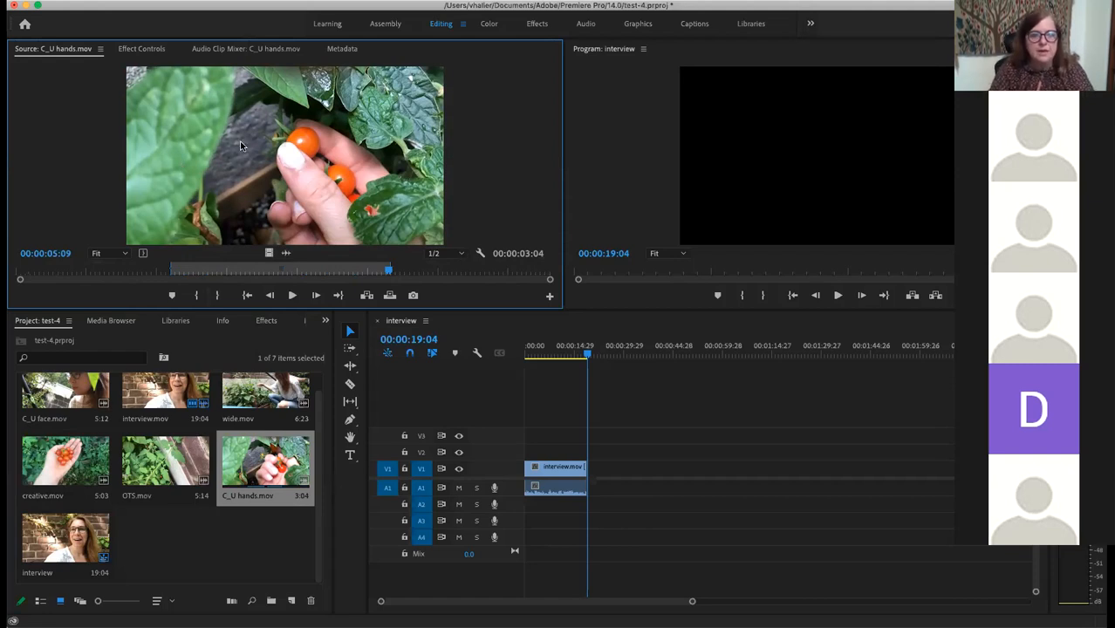
pyautogui.moveTo(241, 142); pyautogui.dragTo(552, 447)
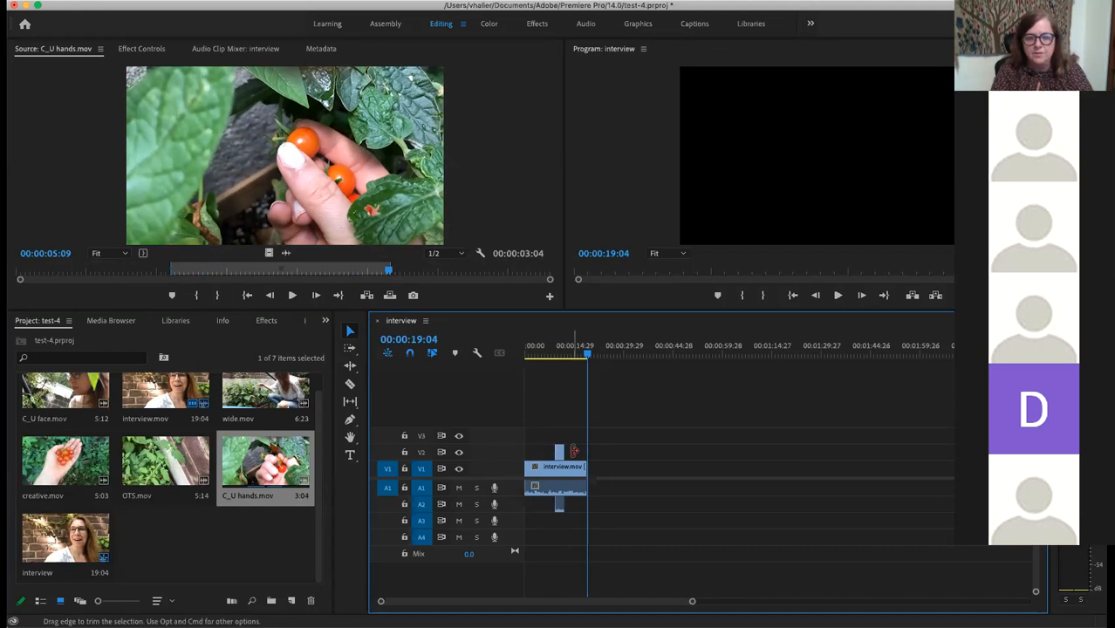
# Step: Play the sequence from the start to review the new B-roll
pyautogui.moveTo(588, 358); pyautogui.dragTo(499, 362)
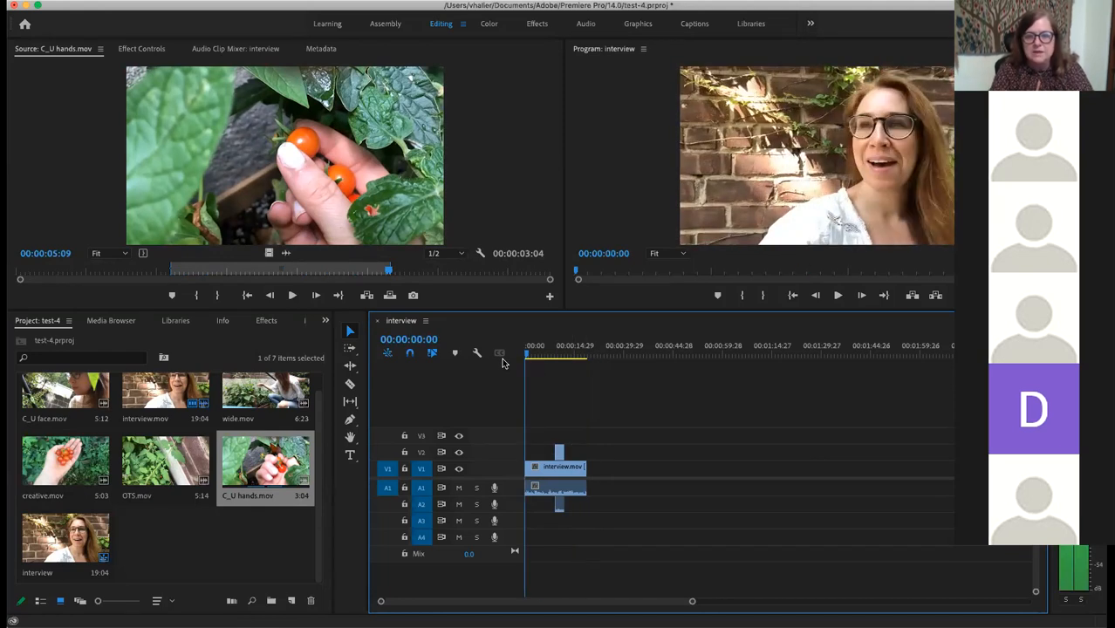
pyautogui.press('space')
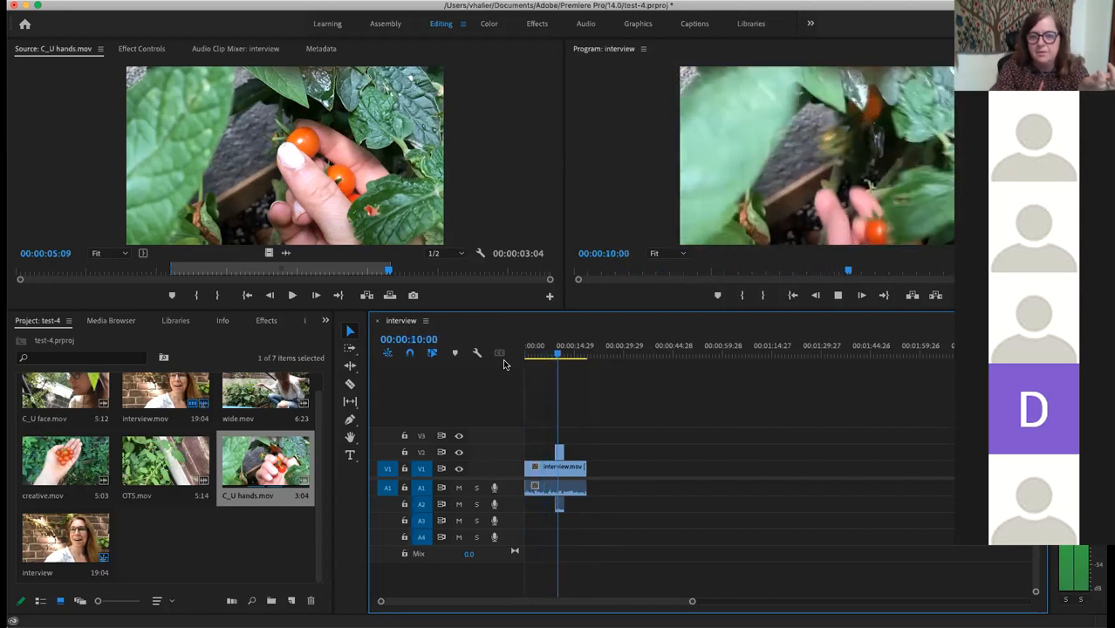
pyautogui.press('space')
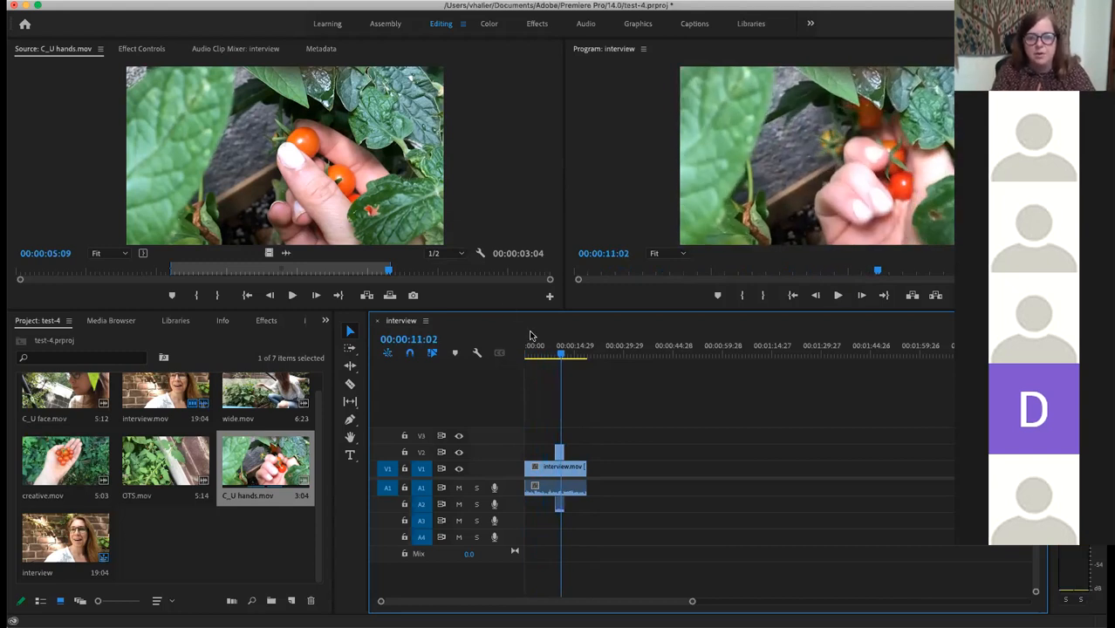
# Step: Move the C_U hands clip slightly earlier on V2 and park the playhead at 00:00:03:24
pyautogui.moveTo(561, 353); pyautogui.dragTo(515, 357)
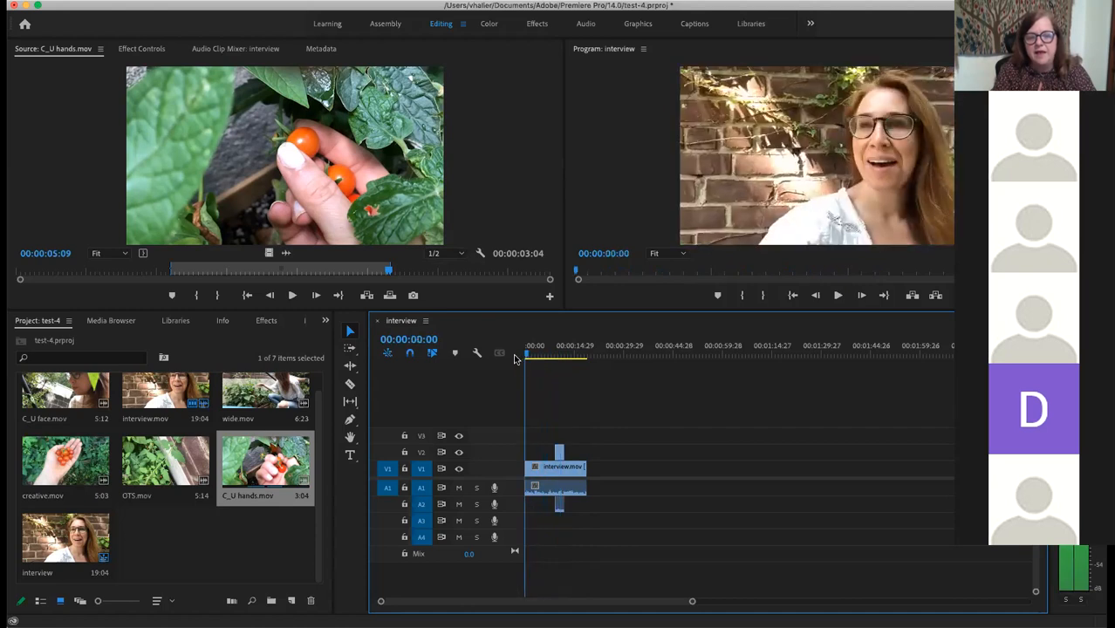
pyautogui.click(560, 453)
pyautogui.moveTo(560, 454); pyautogui.dragTo(551, 456)
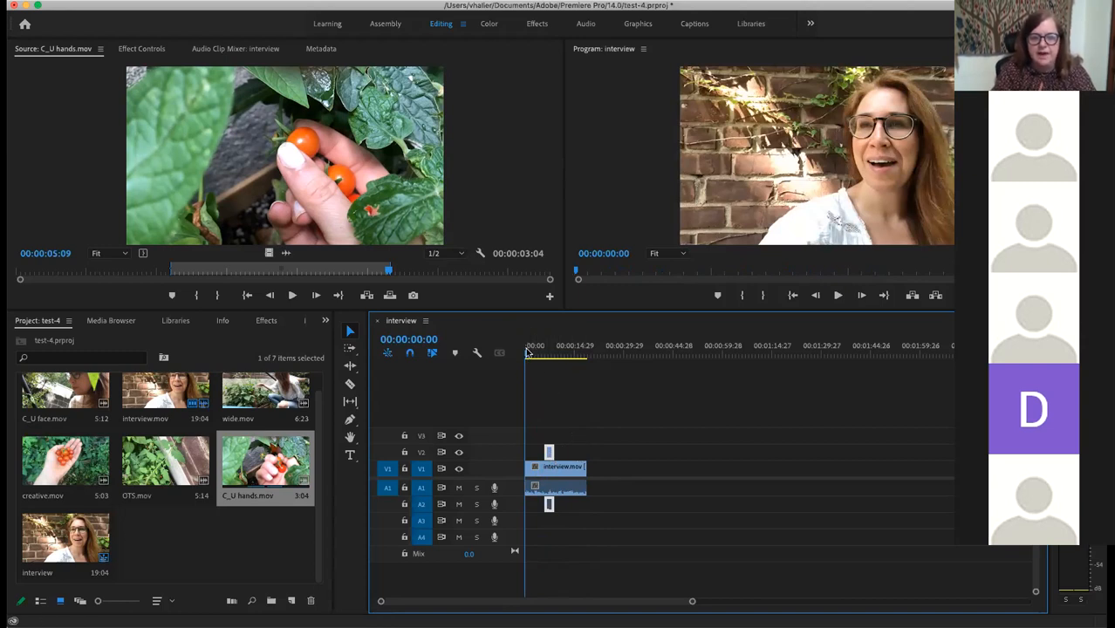
pyautogui.moveTo(527, 352); pyautogui.dragTo(536, 353)
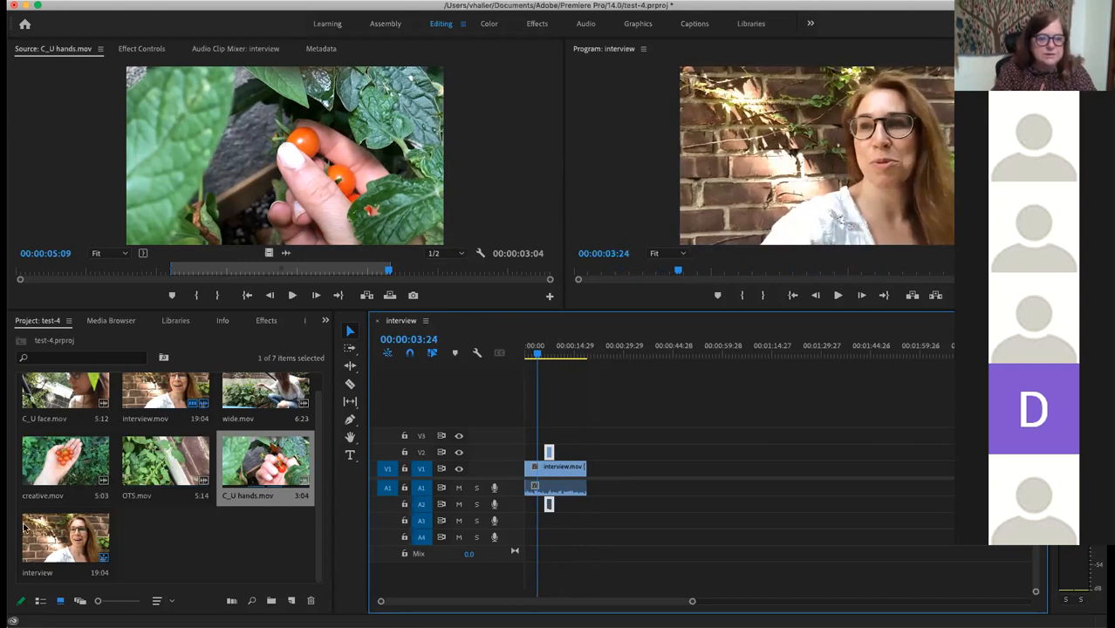
# Step: Add C_U face.mov from 00:00:01:27 to 00:00:04:07 on V2 at the playhead, then load wide.mov
pyautogui.doubleClick(98, 400)
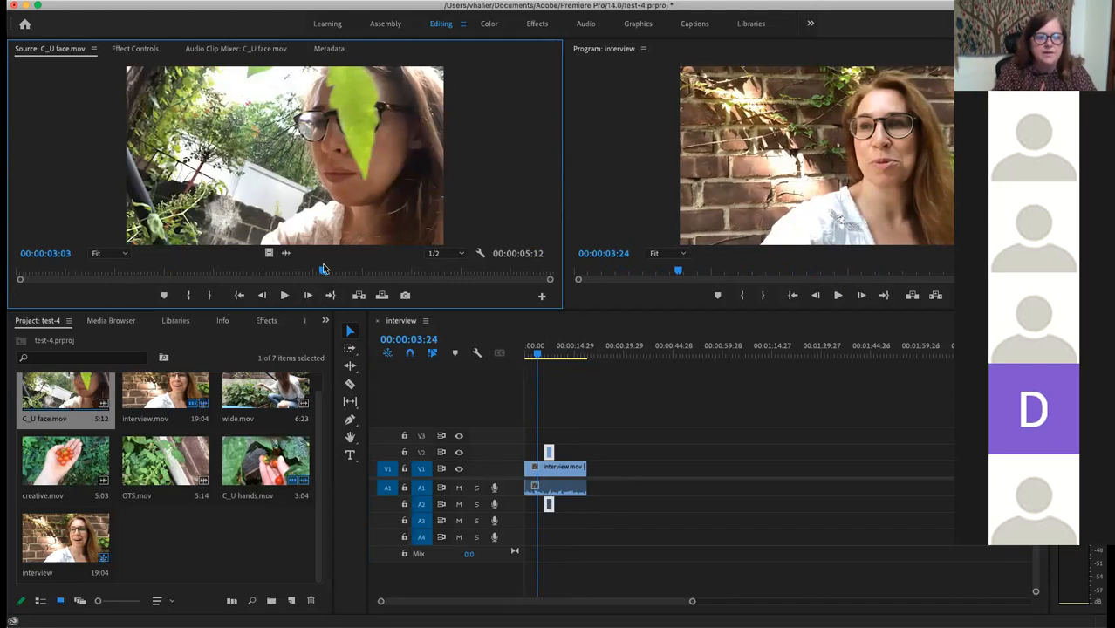
pyautogui.moveTo(322, 274); pyautogui.dragTo(205, 275)
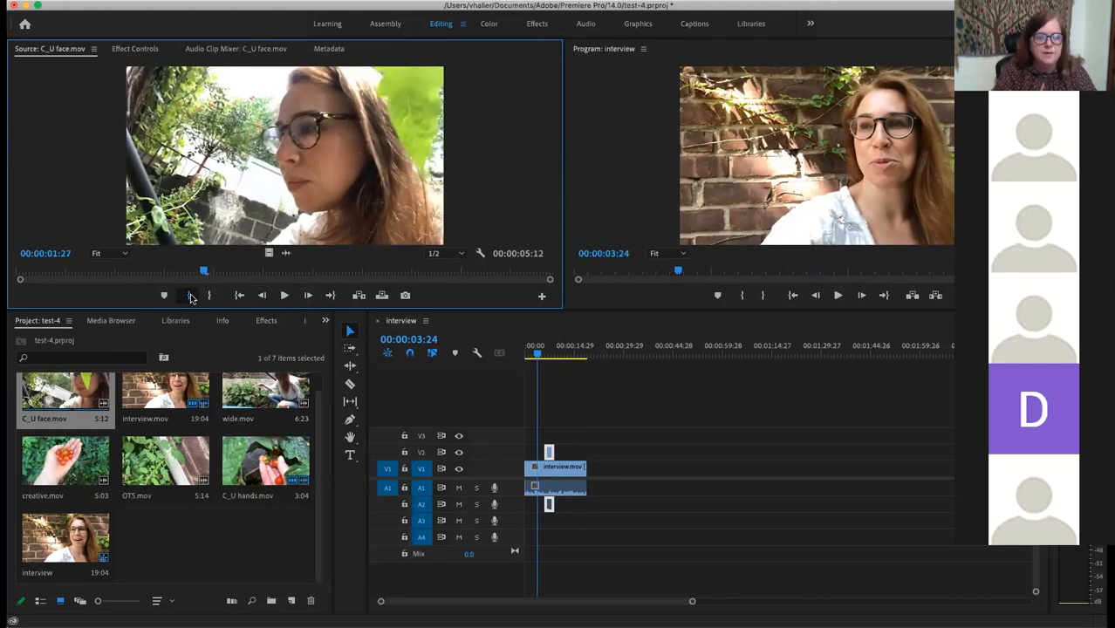
pyautogui.click(190, 297)
pyautogui.moveTo(206, 271); pyautogui.dragTo(436, 271)
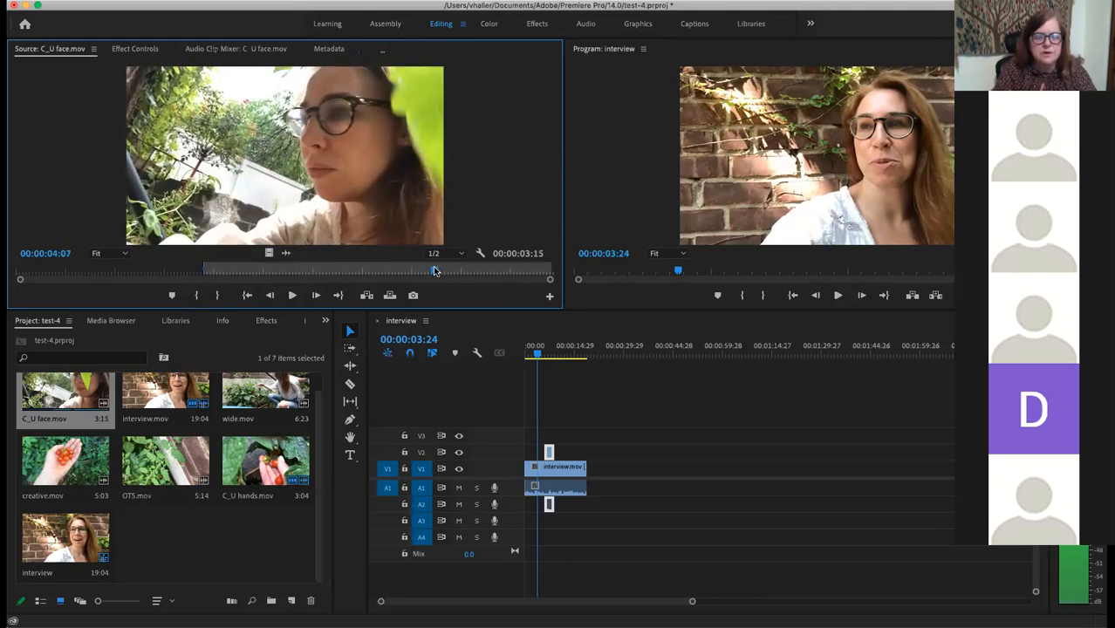
pyautogui.click(217, 296)
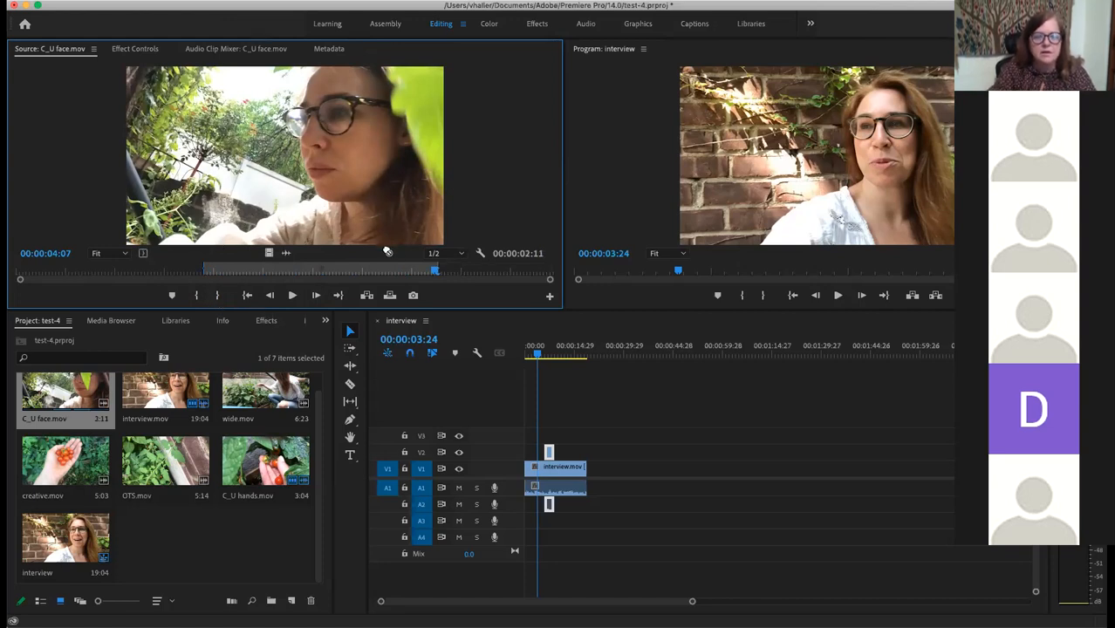
pyautogui.moveTo(407, 231); pyautogui.dragTo(560, 453)
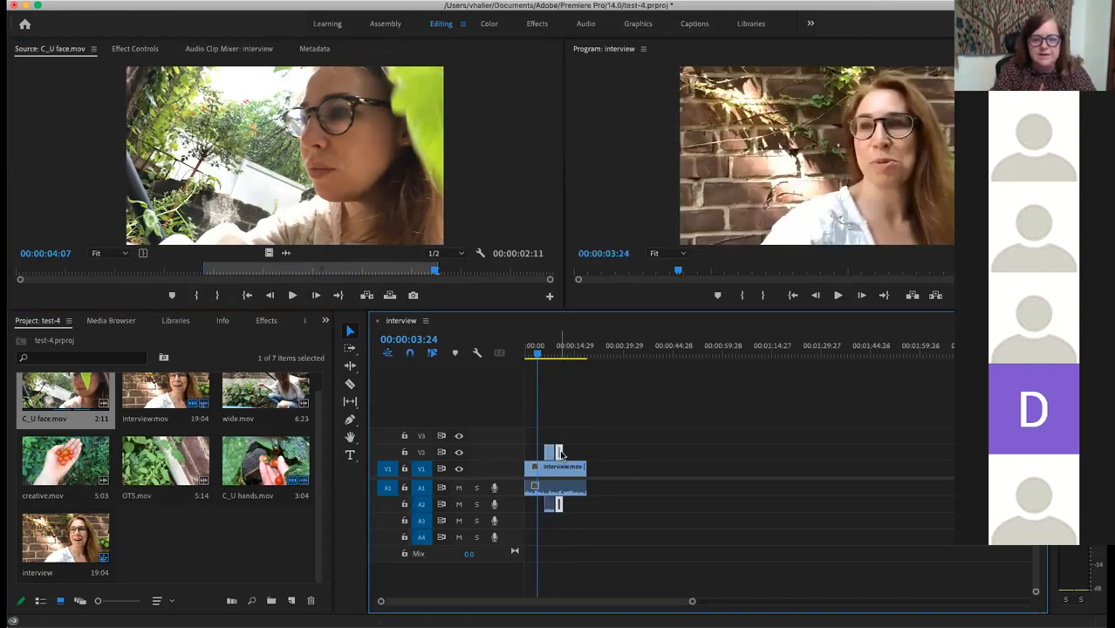
pyautogui.moveTo(555, 452); pyautogui.dragTo(557, 453)
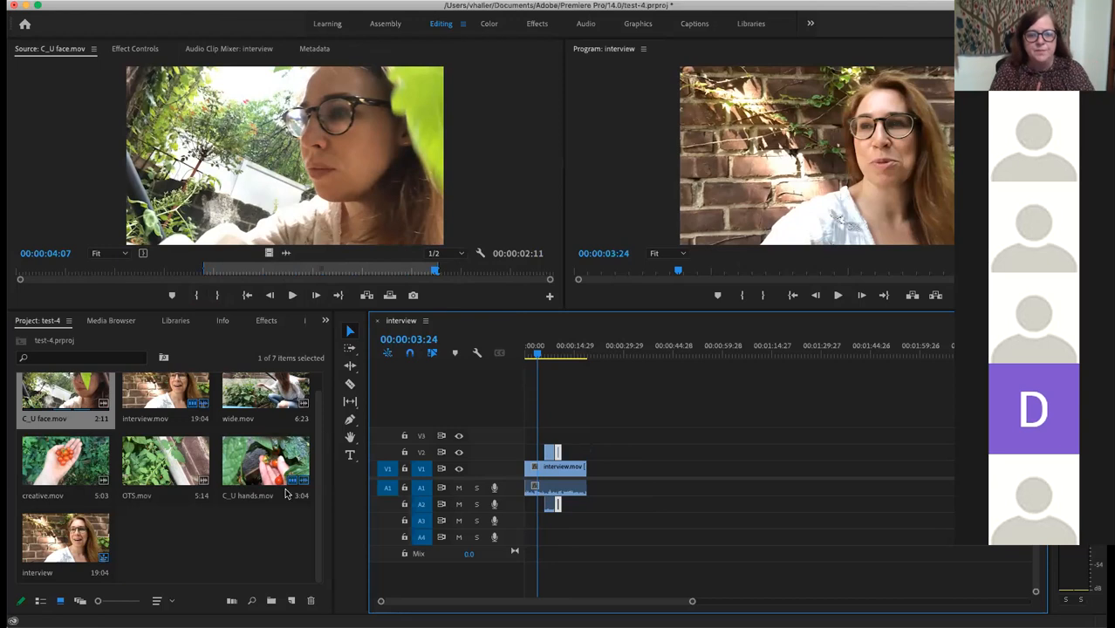
pyautogui.doubleClick(265, 400)
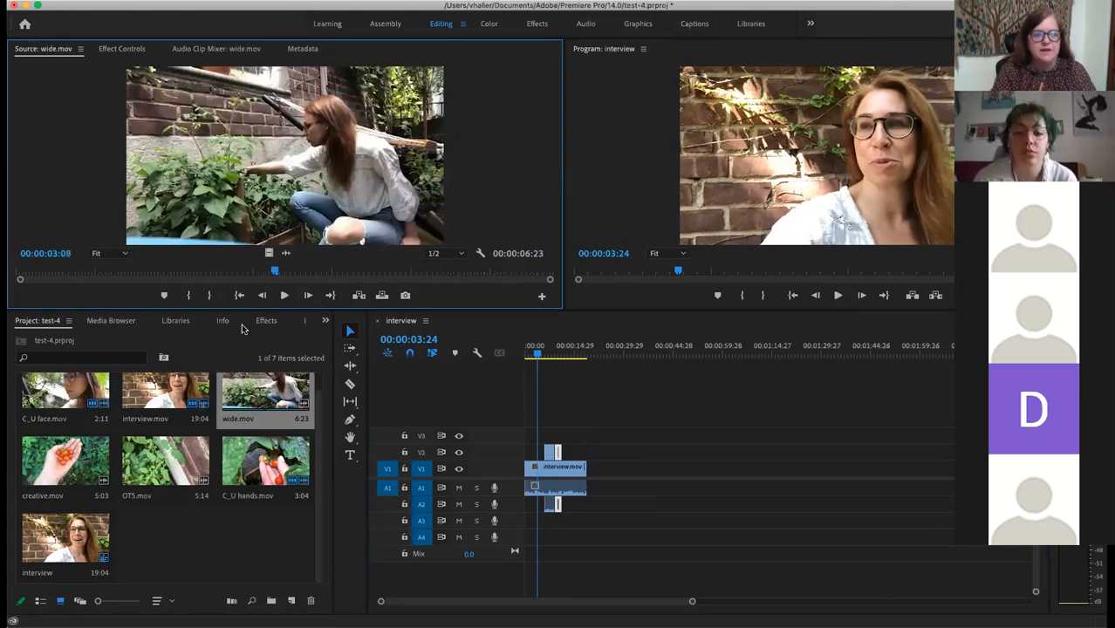
# Step: Mark wide.mov from 00:00:01:13 to 00:00:04:24 and place the 3:12 section on V2
pyautogui.moveTo(273, 273); pyautogui.dragTo(129, 278)
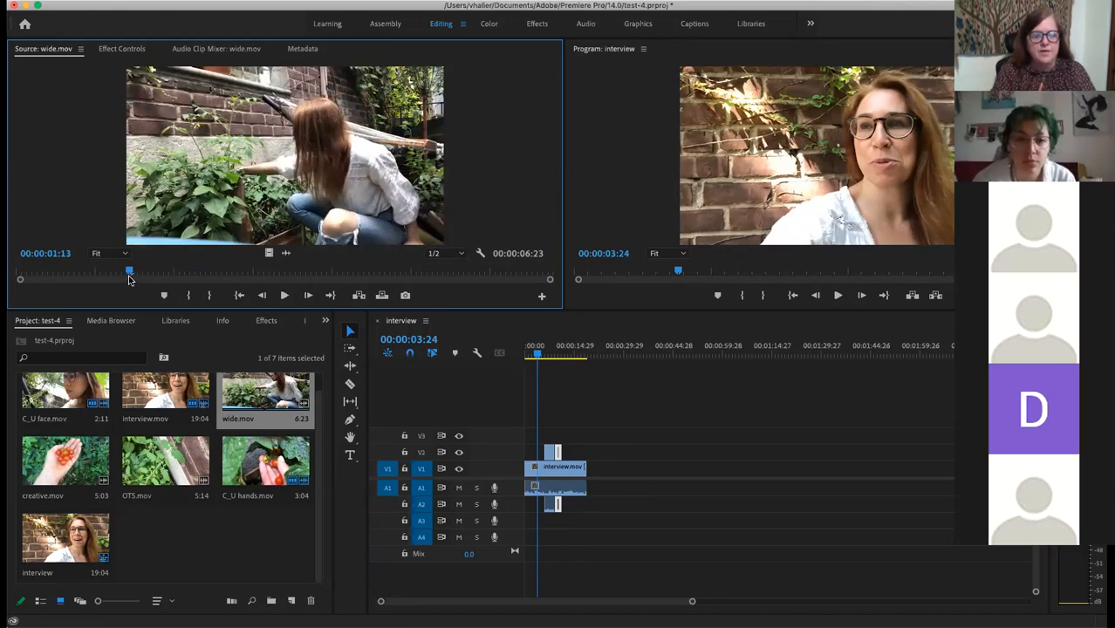
pyautogui.click(185, 297)
pyautogui.moveTo(168, 267); pyautogui.dragTo(395, 269)
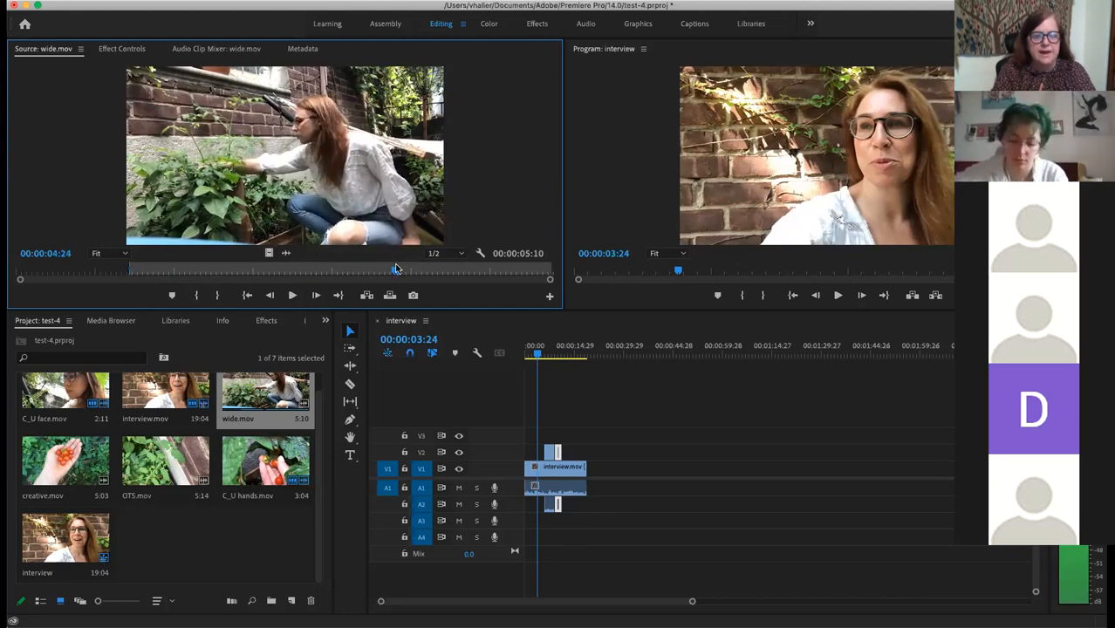
pyautogui.click(218, 297)
pyautogui.moveTo(333, 225); pyautogui.dragTo(569, 449)
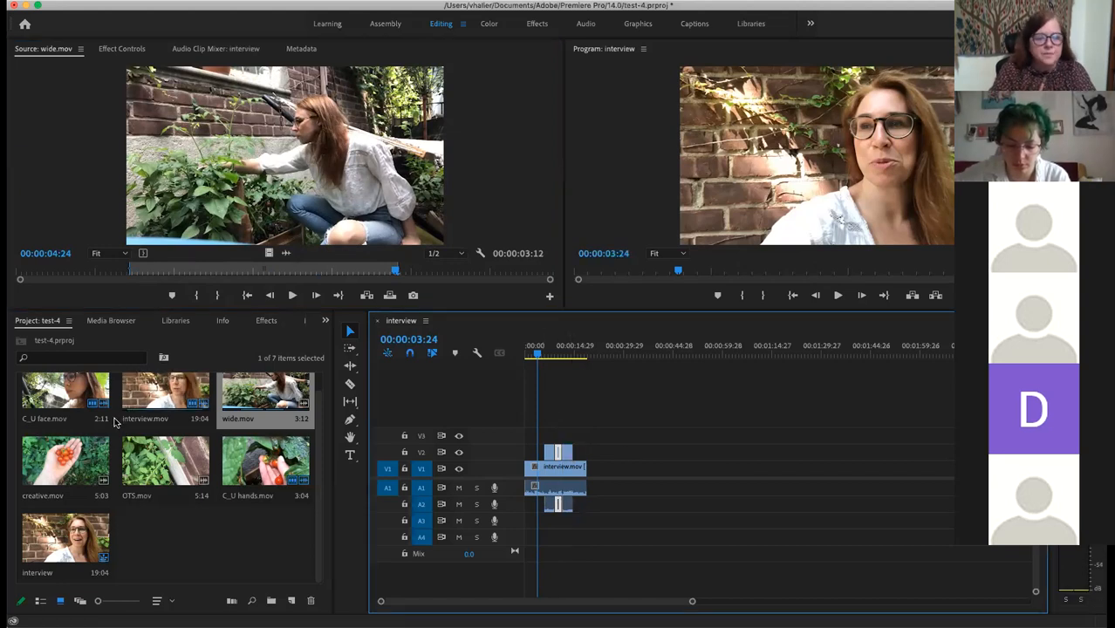
pyautogui.rightClick(175, 469)
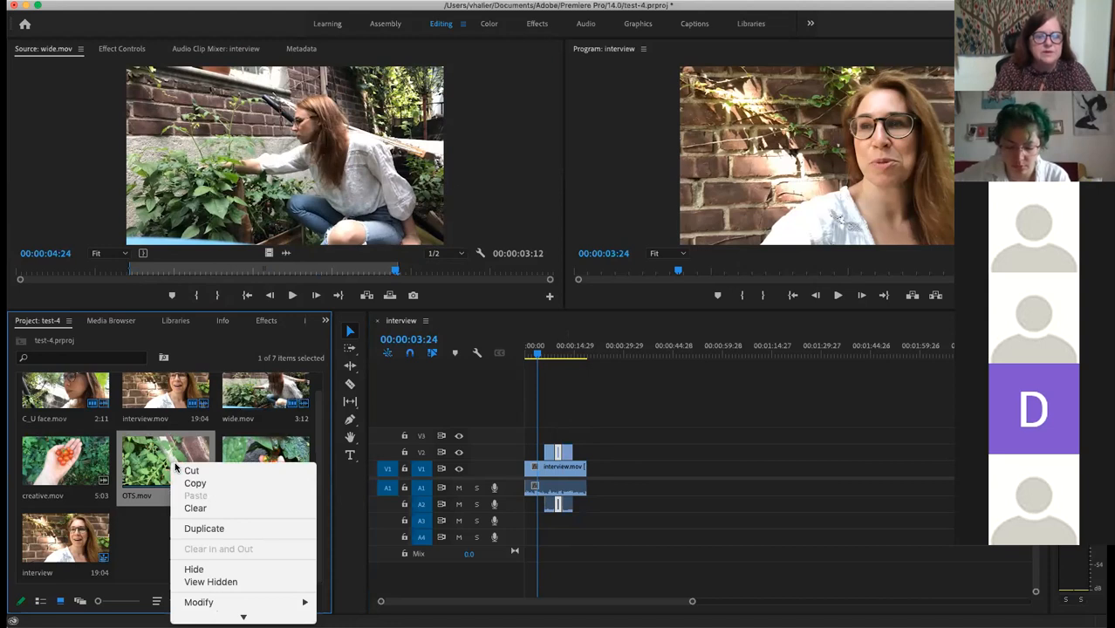
pyautogui.click(158, 447)
# Step: Load OTS.mov, mark In at 00:00:02:01, and place it from there onto V2
pyautogui.doubleClick(158, 447)
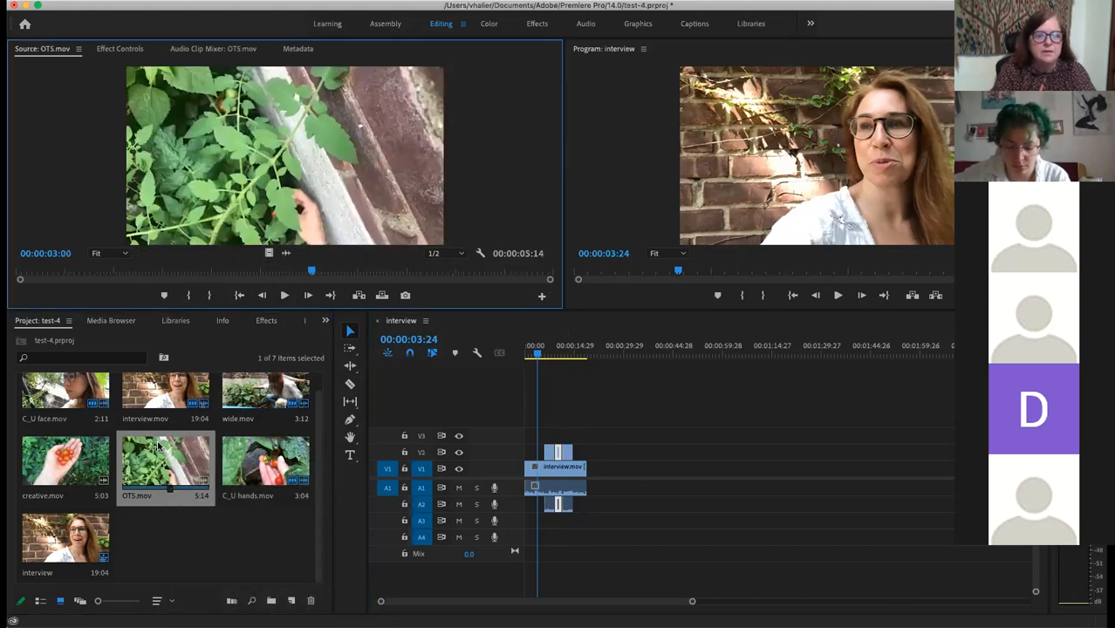
pyautogui.moveTo(305, 274); pyautogui.dragTo(217, 253)
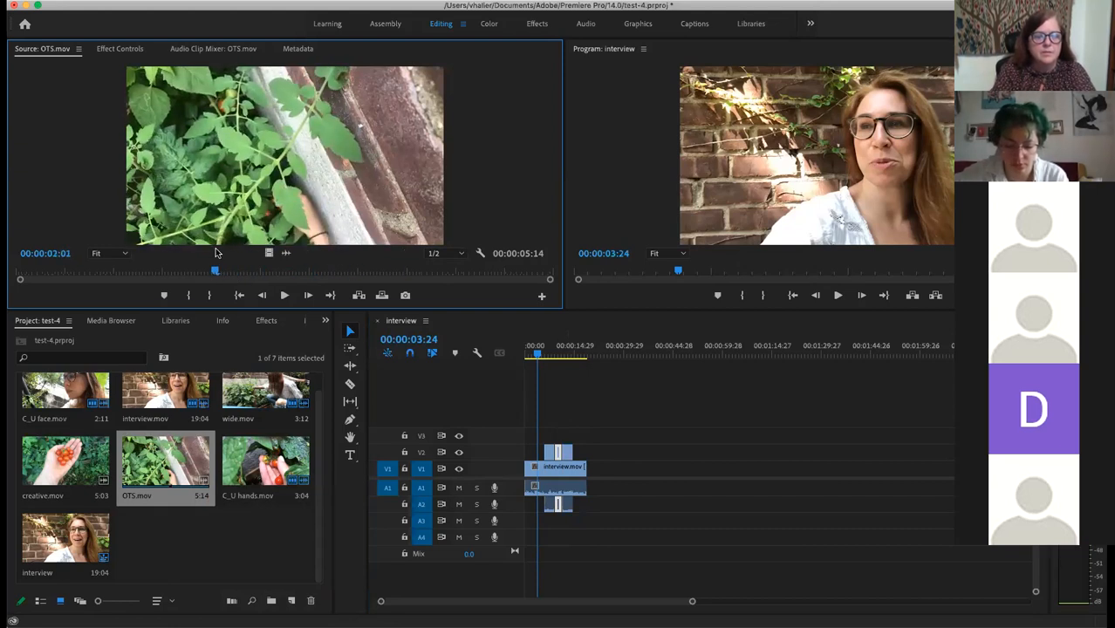
pyautogui.click(188, 296)
pyautogui.moveTo(216, 274); pyautogui.dragTo(379, 264)
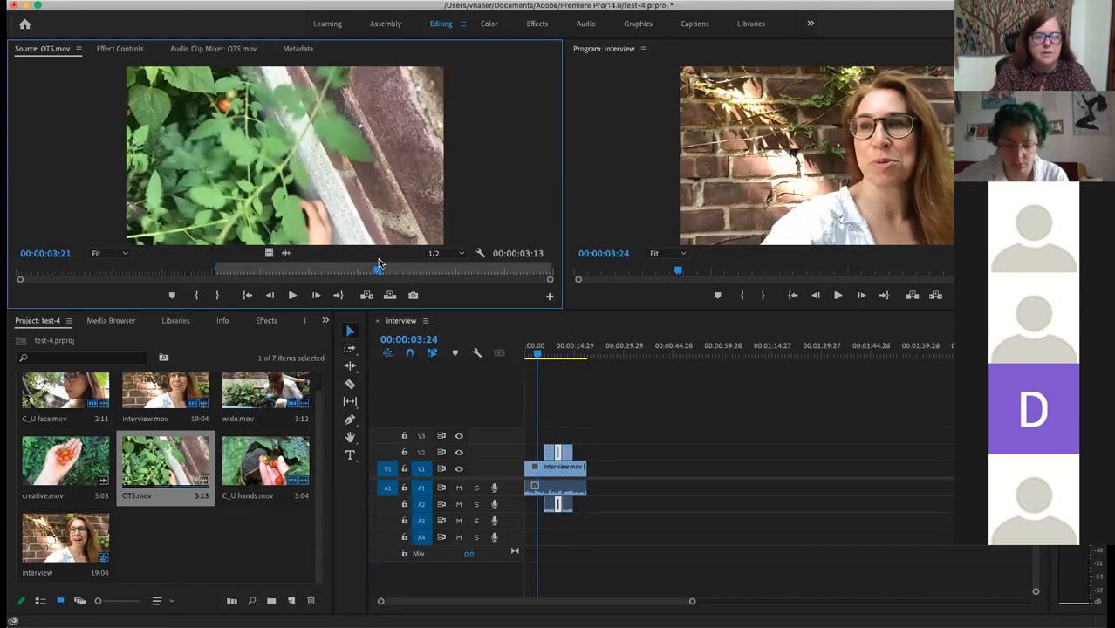
pyautogui.click(247, 296)
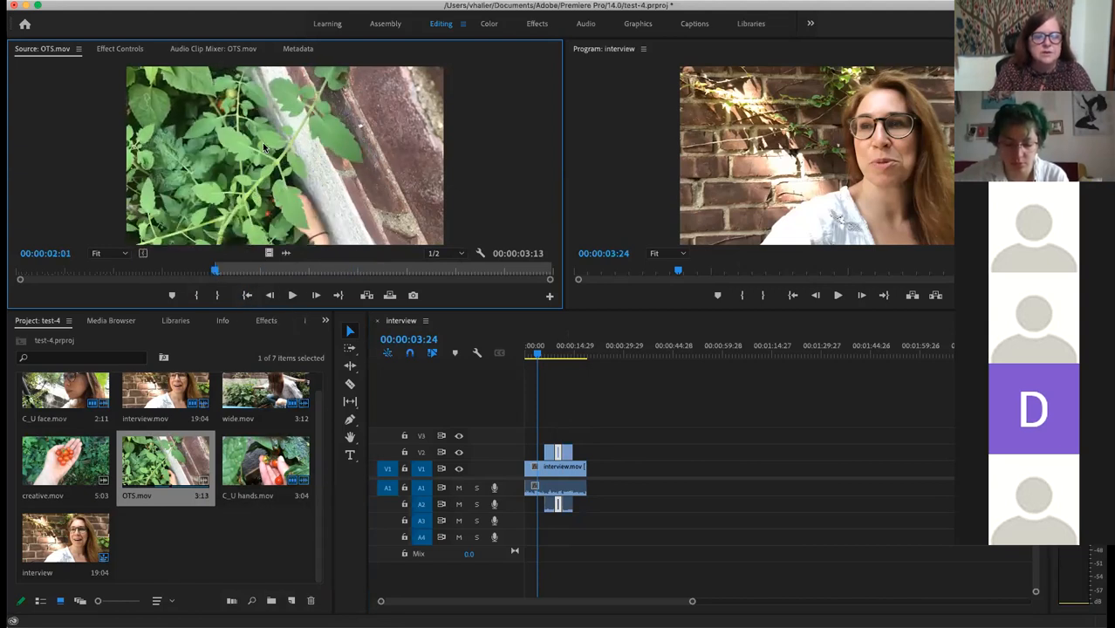
pyautogui.moveTo(263, 143); pyautogui.dragTo(582, 455)
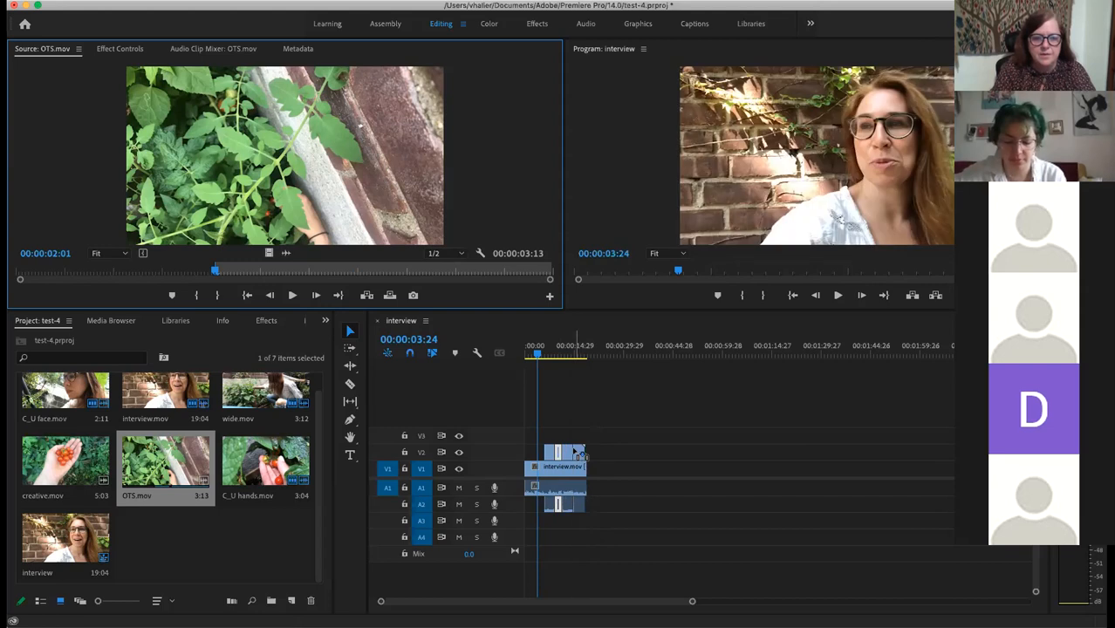
# Step: Mark creative.mov from 00:00:01:27 to 00:00:03:19, place it on V2, and play the sequence
pyautogui.click(68, 461)
pyautogui.doubleClick(68, 461)
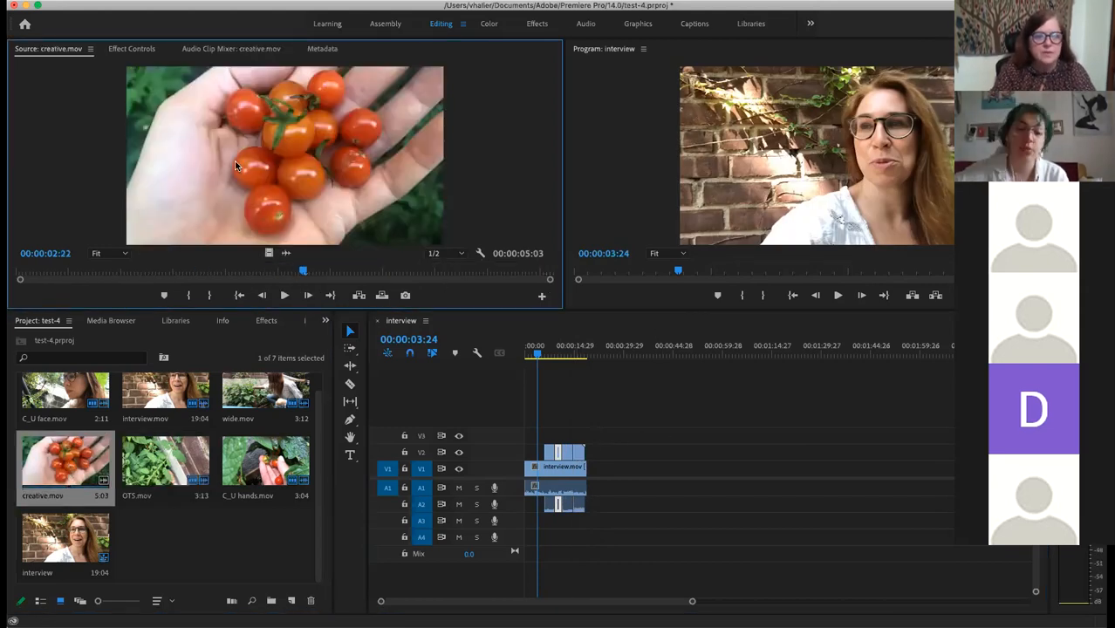
pyautogui.moveTo(303, 272); pyautogui.dragTo(214, 272)
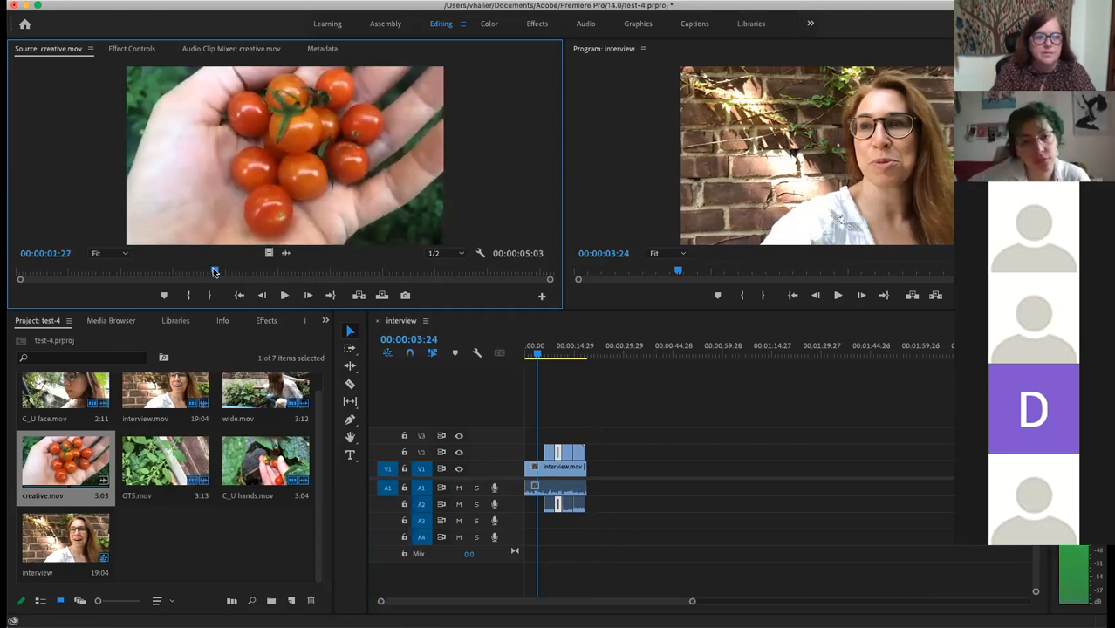
pyautogui.click(186, 296)
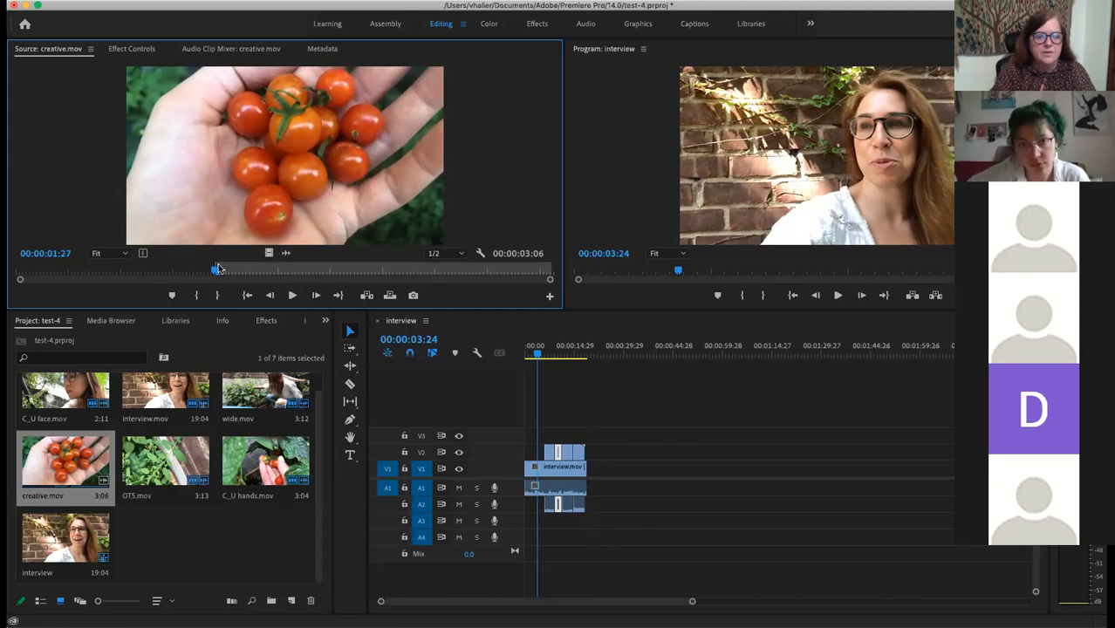
pyautogui.moveTo(216, 272); pyautogui.dragTo(396, 272)
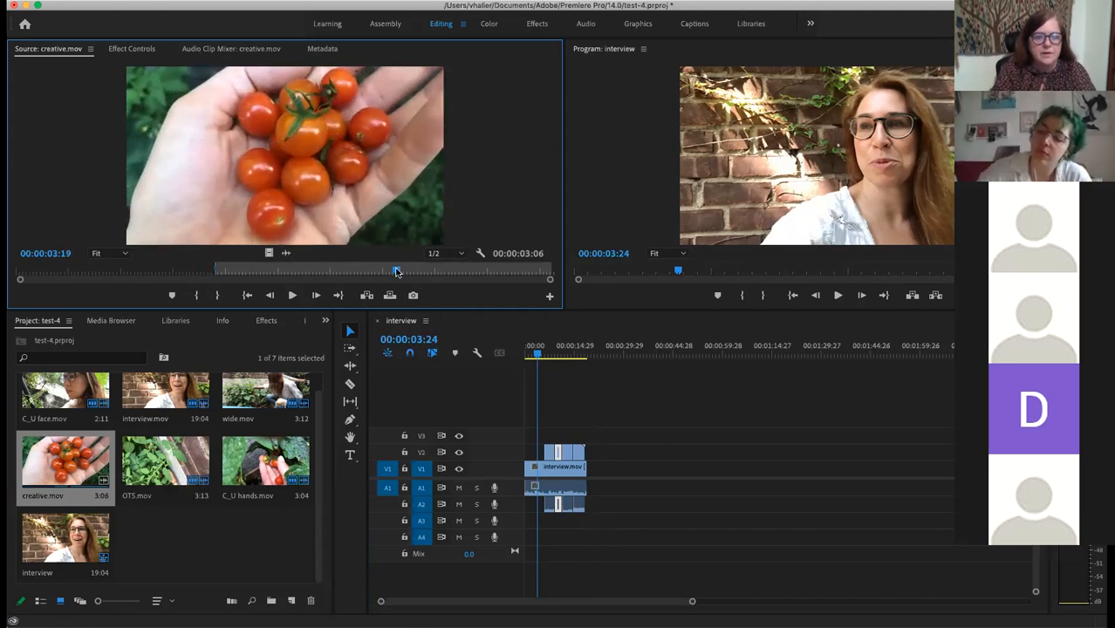
pyautogui.click(217, 296)
pyautogui.moveTo(561, 342); pyautogui.dragTo(586, 458)
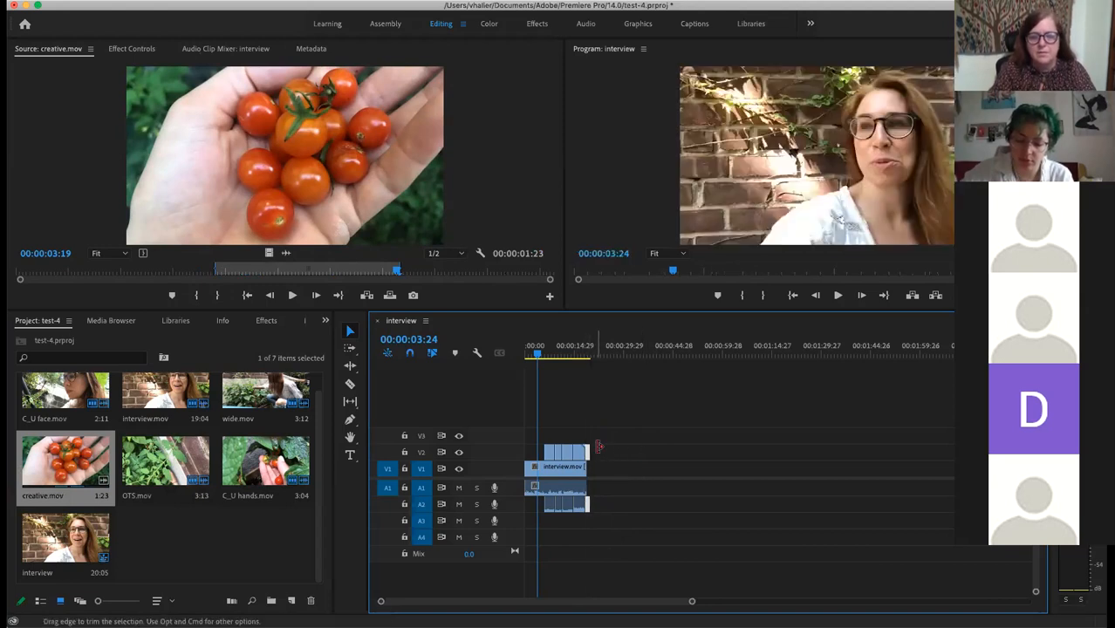
pyautogui.press('space')
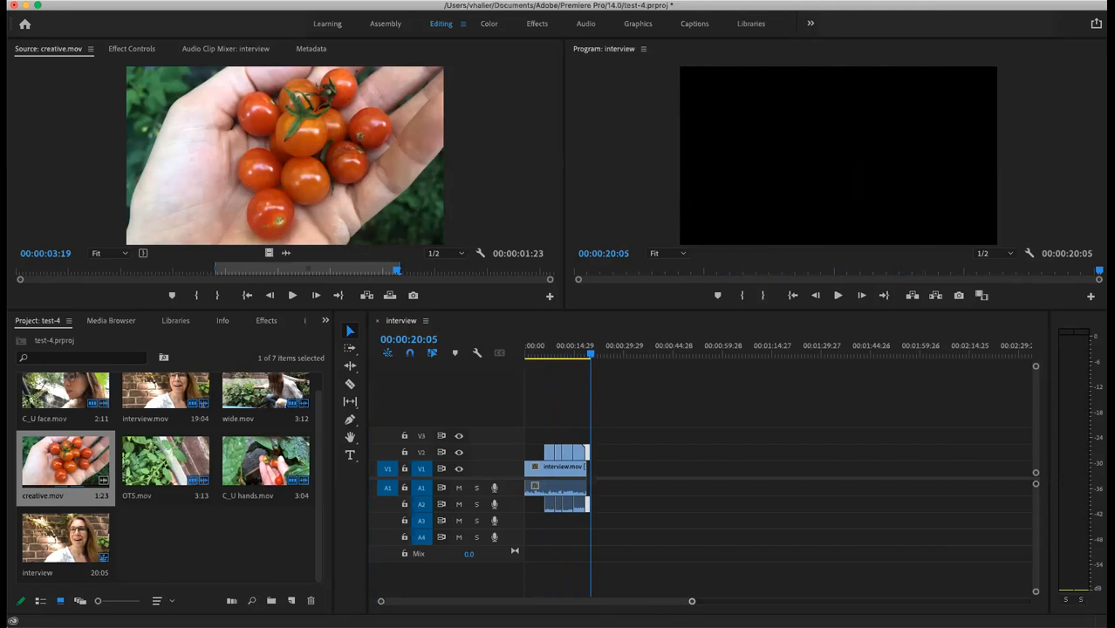
# Step: Zoom the timeline in on the sequence clips, then play the opening from the start and stop
pyautogui.moveTo(692, 601); pyautogui.dragTo(531, 601)
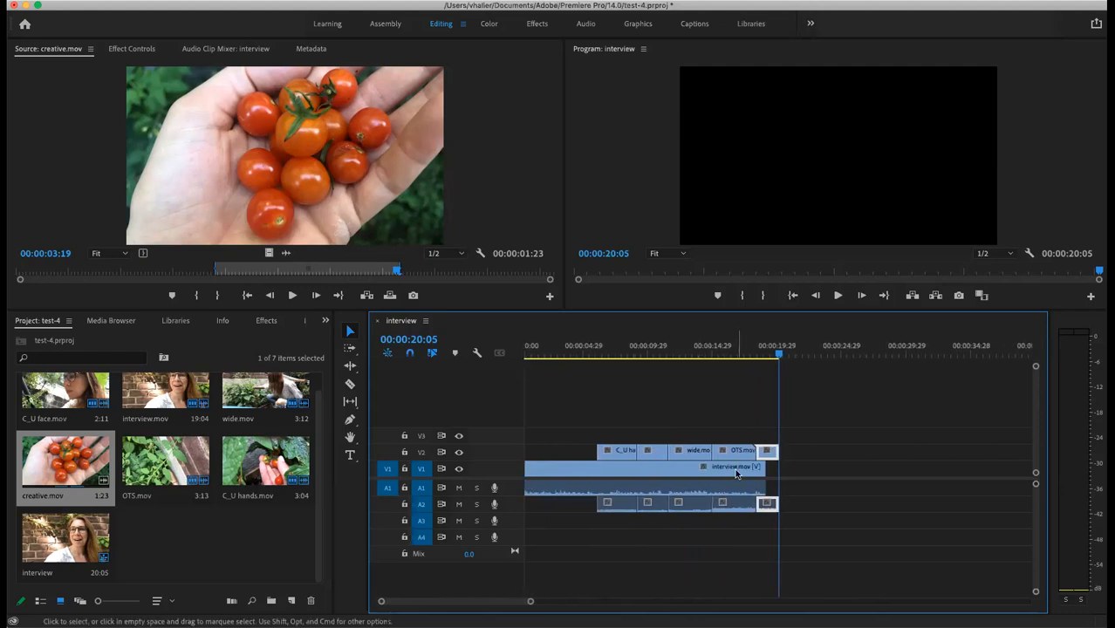
pyautogui.click(793, 296)
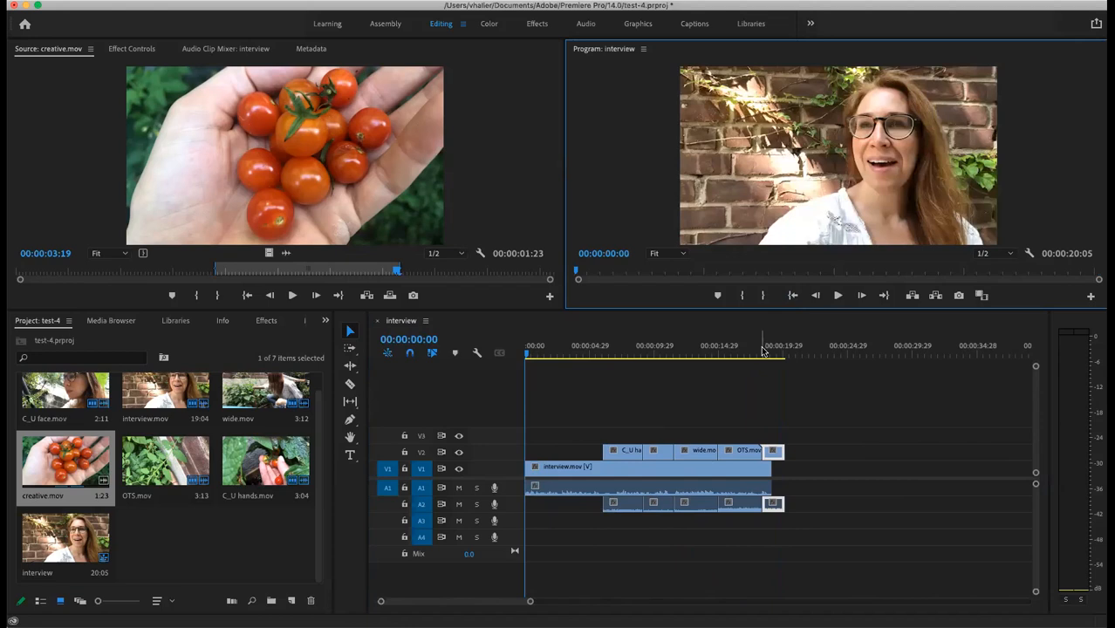
pyautogui.press('space')
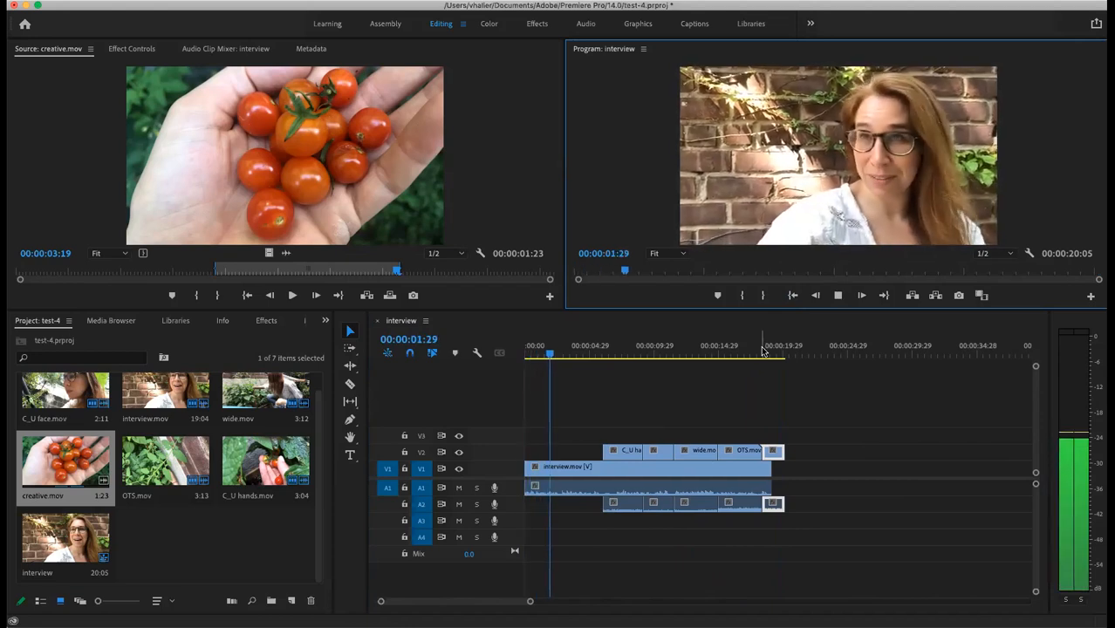
pyautogui.press('space')
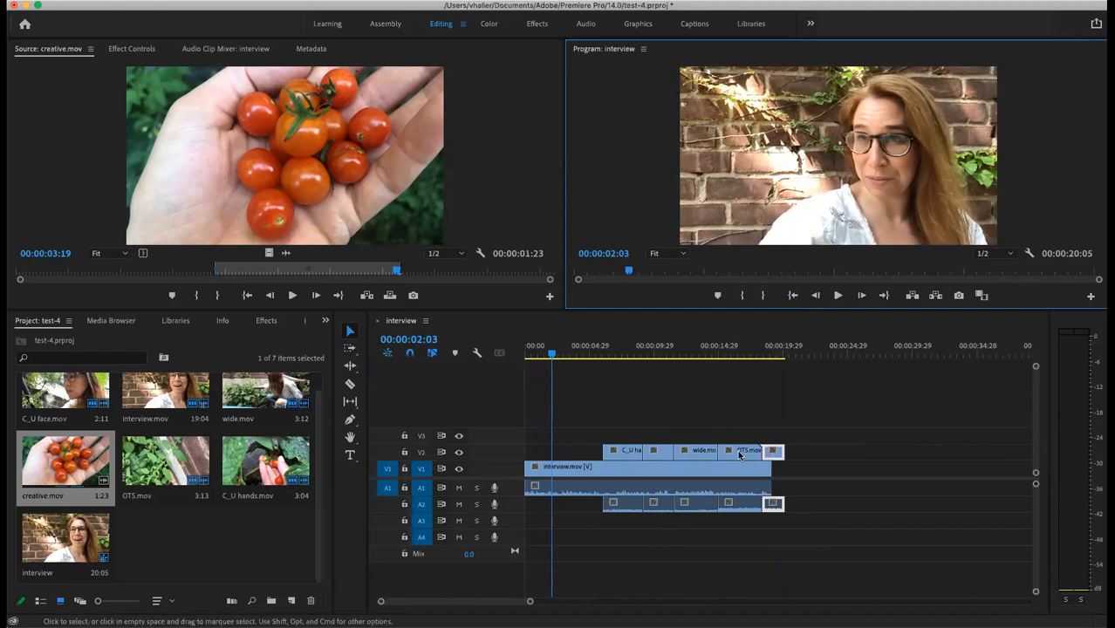
# Step: Shorten the C_U clip by 18 frames and trim 15 frames off wide.mov's end
pyautogui.click(637, 451)
pyautogui.moveTo(637, 451); pyautogui.dragTo(665, 454)
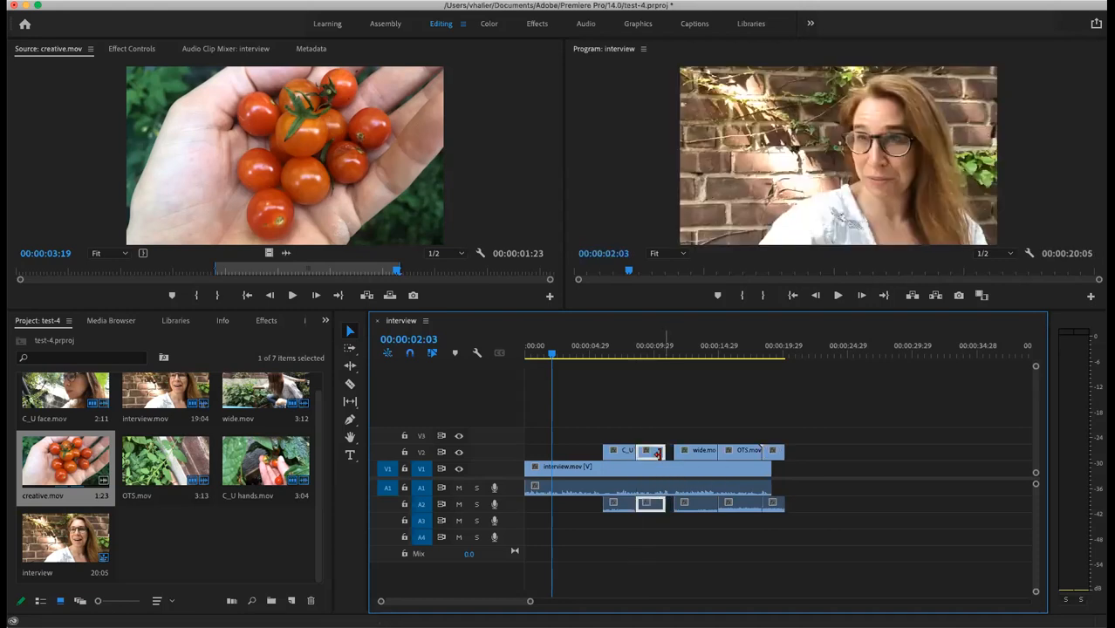
pyautogui.moveTo(715, 451); pyautogui.dragTo(771, 452)
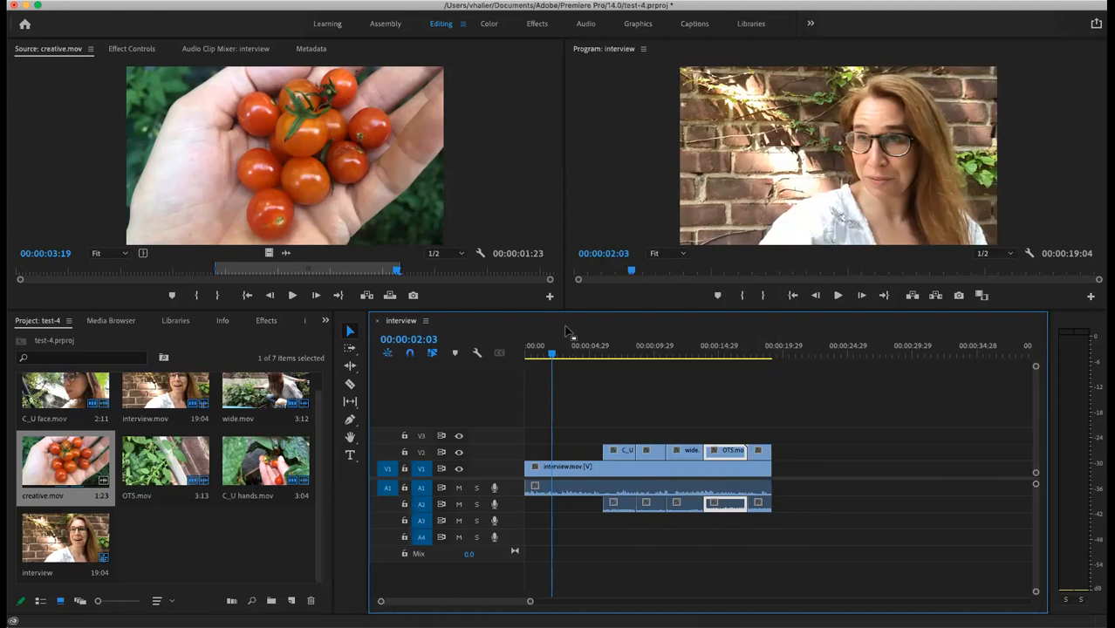
pyautogui.moveTo(555, 358); pyautogui.dragTo(697, 386)
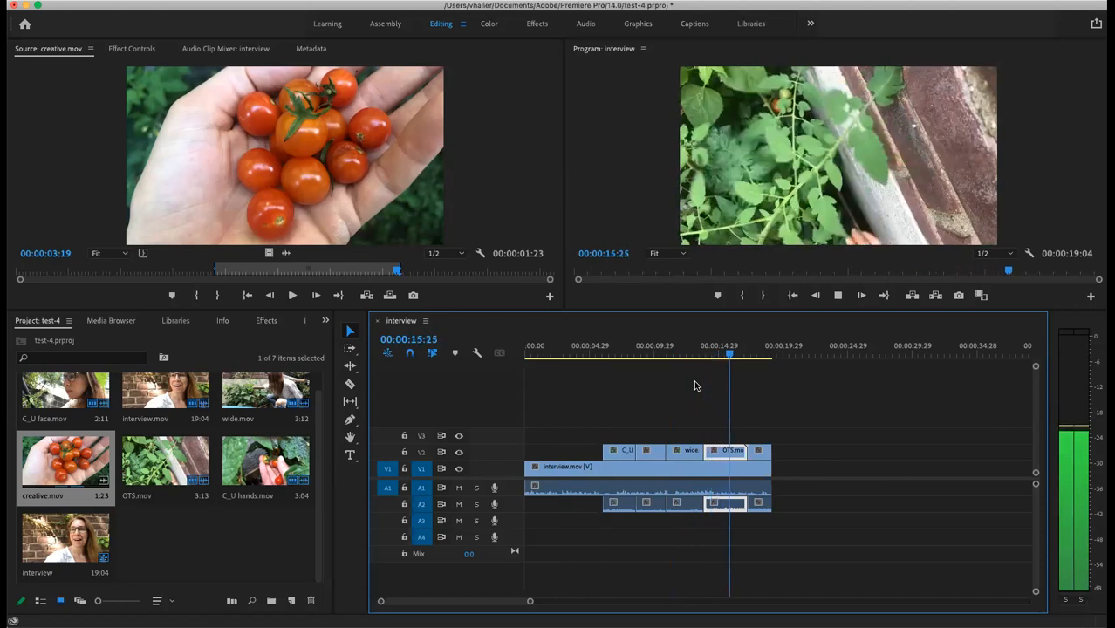
pyautogui.press('space')
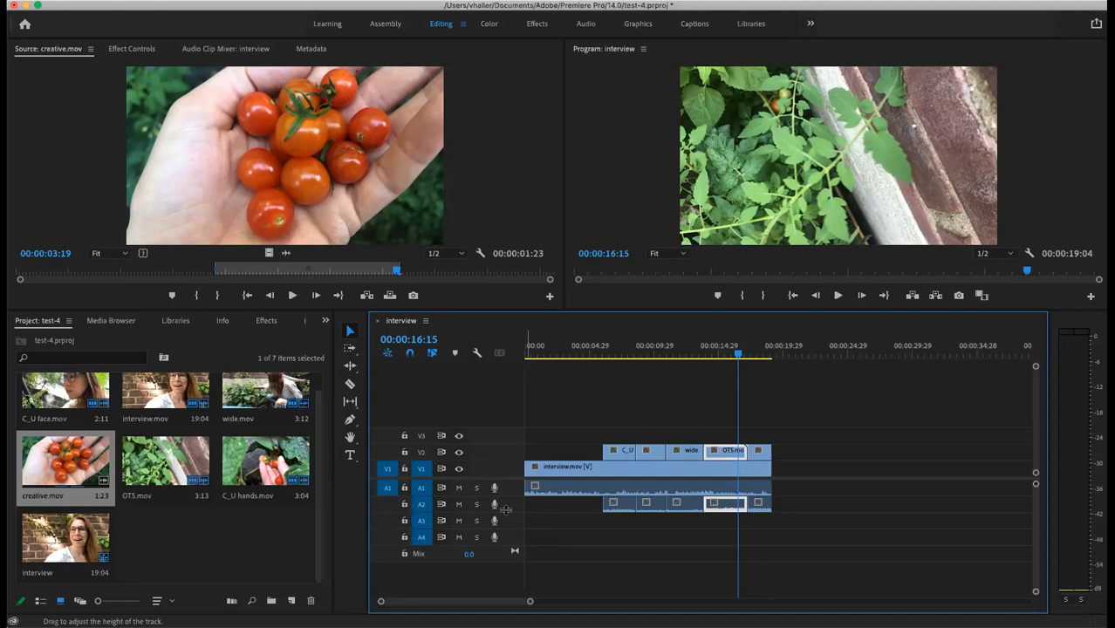
# Step: Pull the C_U, second, wide and OTS clips' volume down to about -20 dB, then replay from the start
pyautogui.moveTo(506, 511); pyautogui.dragTo(507, 540)
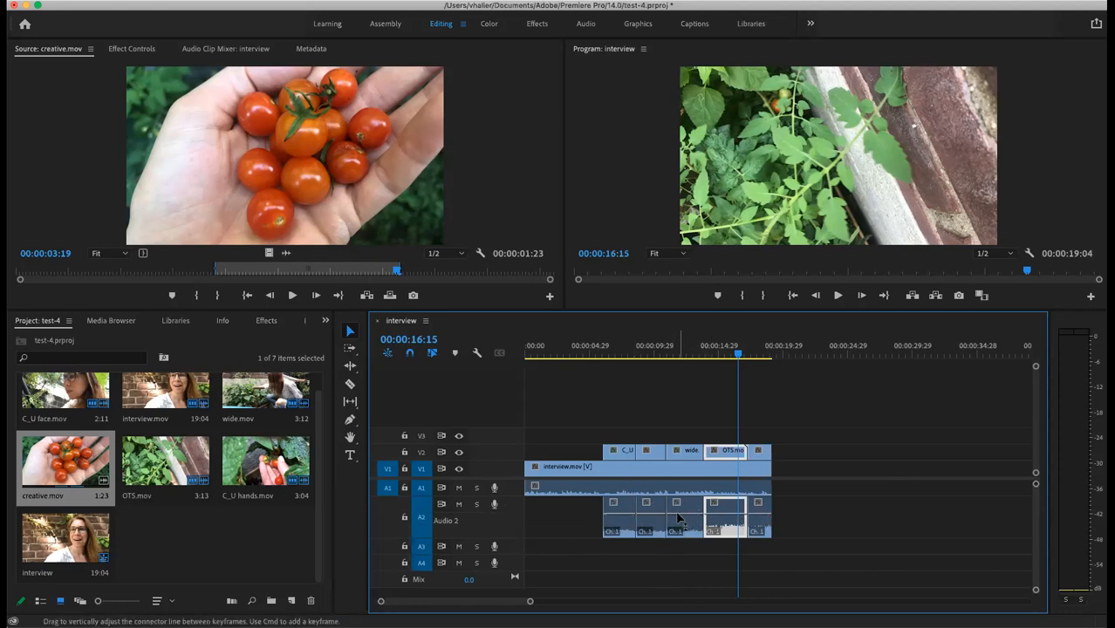
pyautogui.click(619, 523)
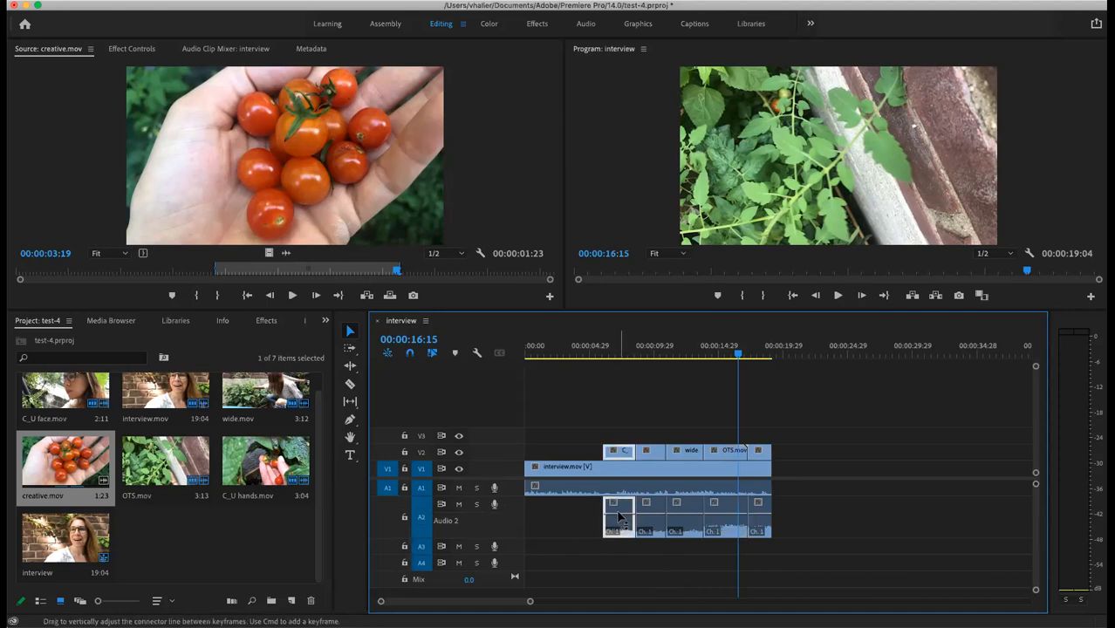
pyautogui.moveTo(621, 521); pyautogui.dragTo(757, 534)
pyautogui.click(650, 518)
pyautogui.click(683, 517)
pyautogui.click(723, 519)
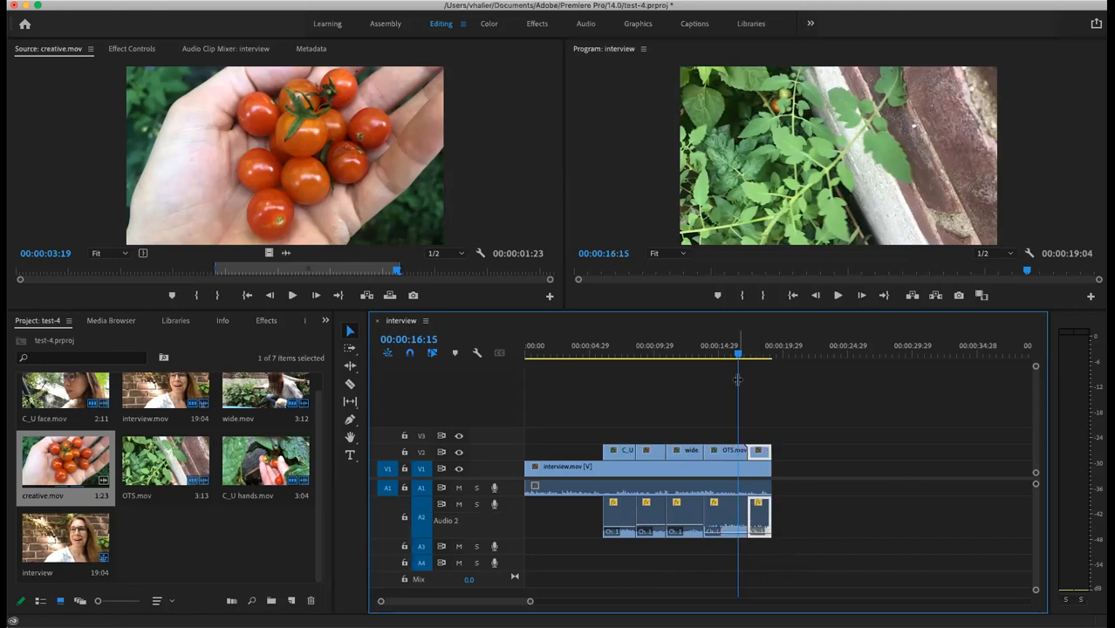
pyautogui.click(792, 295)
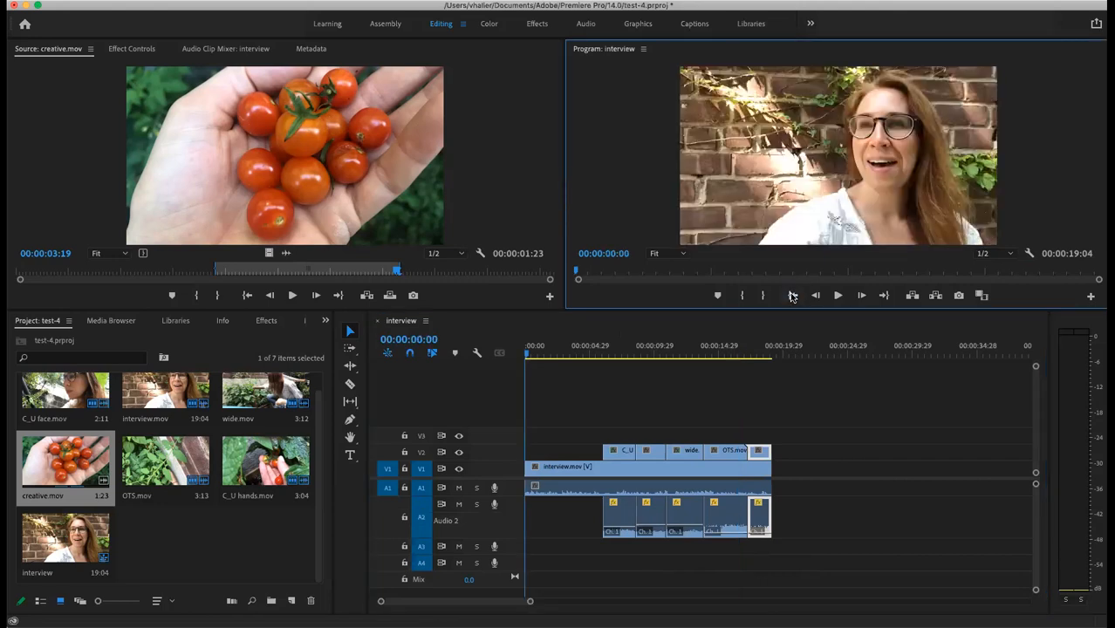
pyautogui.press('space')
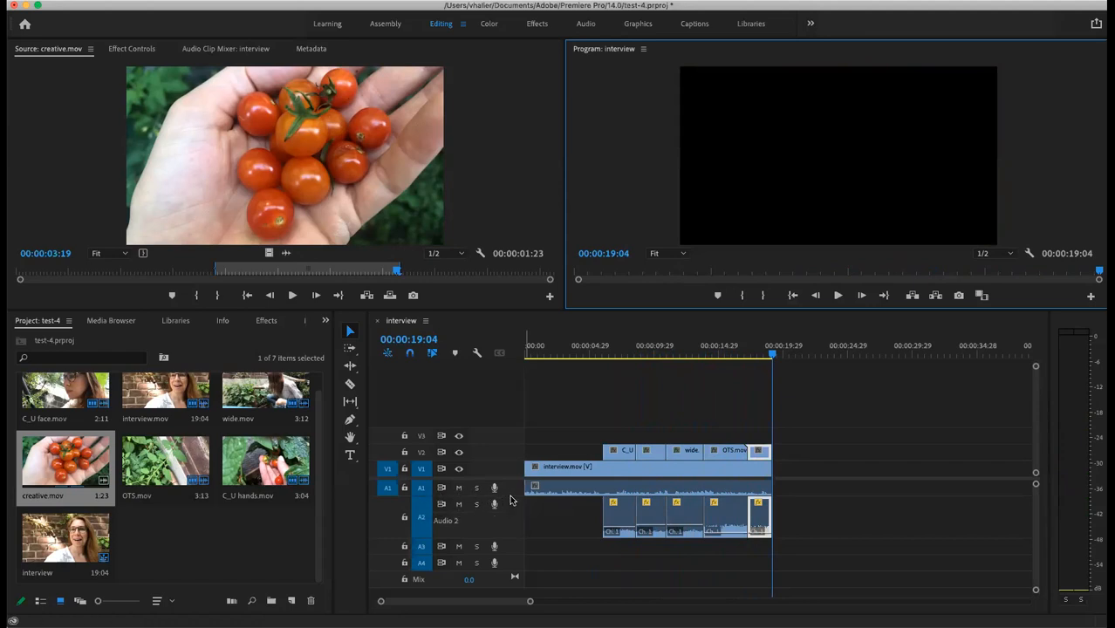
# Step: Lower Interview.mov's A1 volume slightly, to about -3.8 dB, and play from ten seconds to check
pyautogui.moveTo(510, 495); pyautogui.dragTo(512, 512)
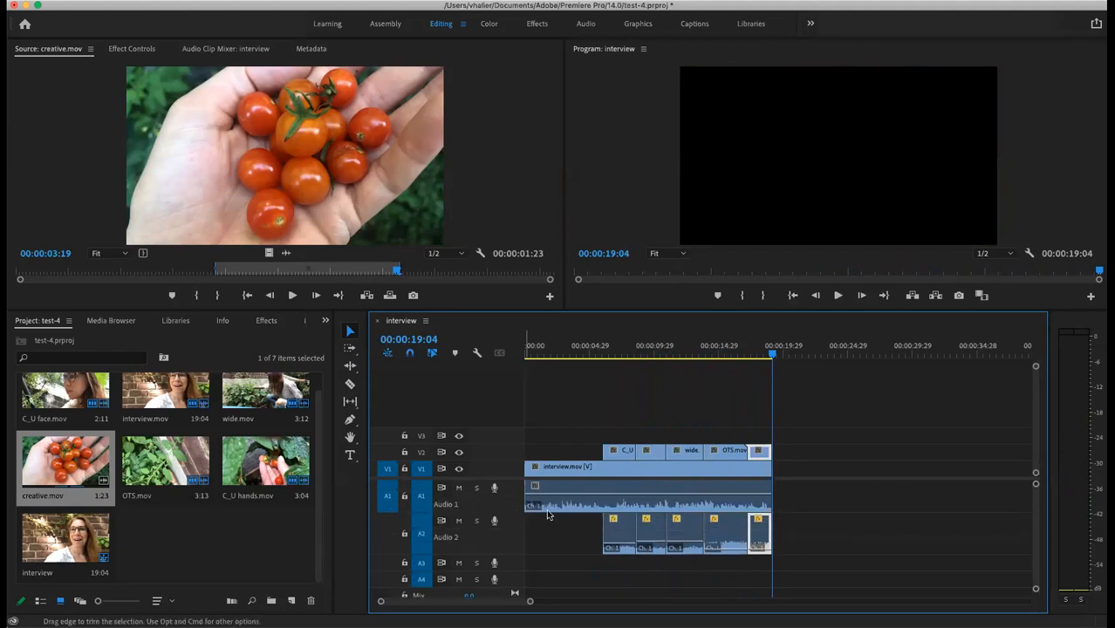
pyautogui.rightClick(657, 499)
pyautogui.click(920, 531)
pyautogui.moveTo(655, 495); pyautogui.dragTo(654, 490)
pyautogui.moveTo(773, 353); pyautogui.dragTo(659, 390)
pyautogui.press('space')
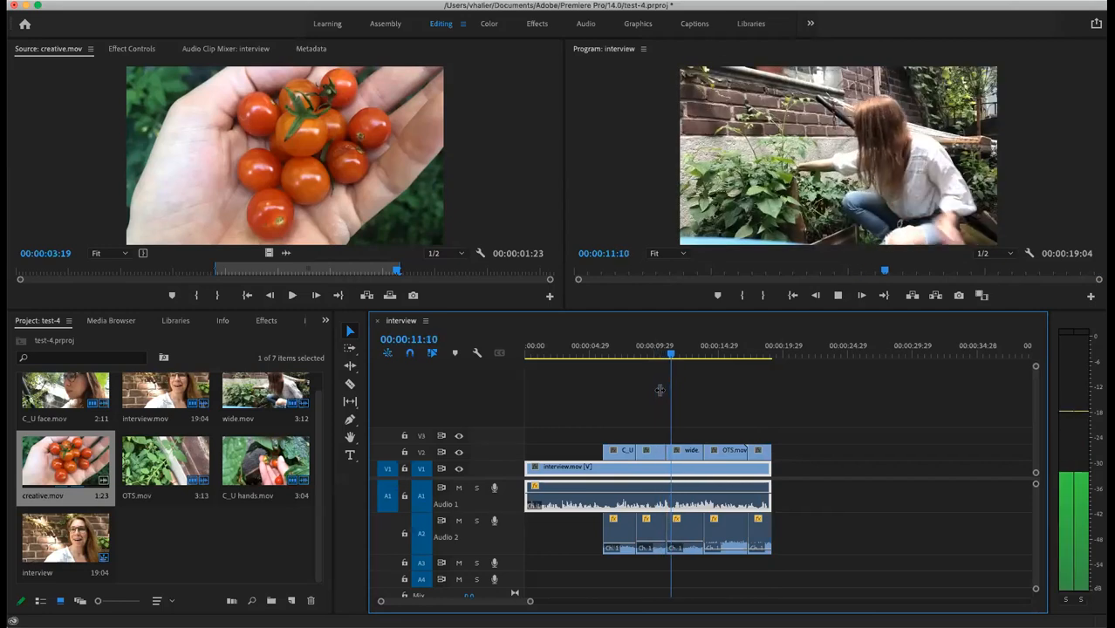
# Step: Stop playback and move the playhead to a slightly later frame
pyautogui.press('space')
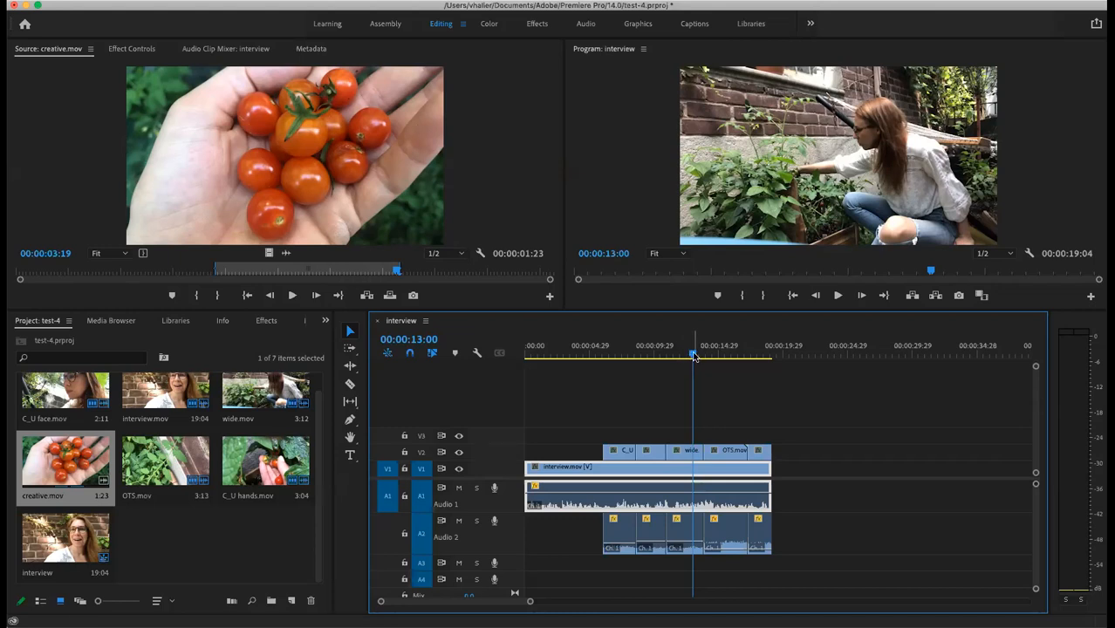
pyautogui.moveTo(694, 356); pyautogui.dragTo(535, 390)
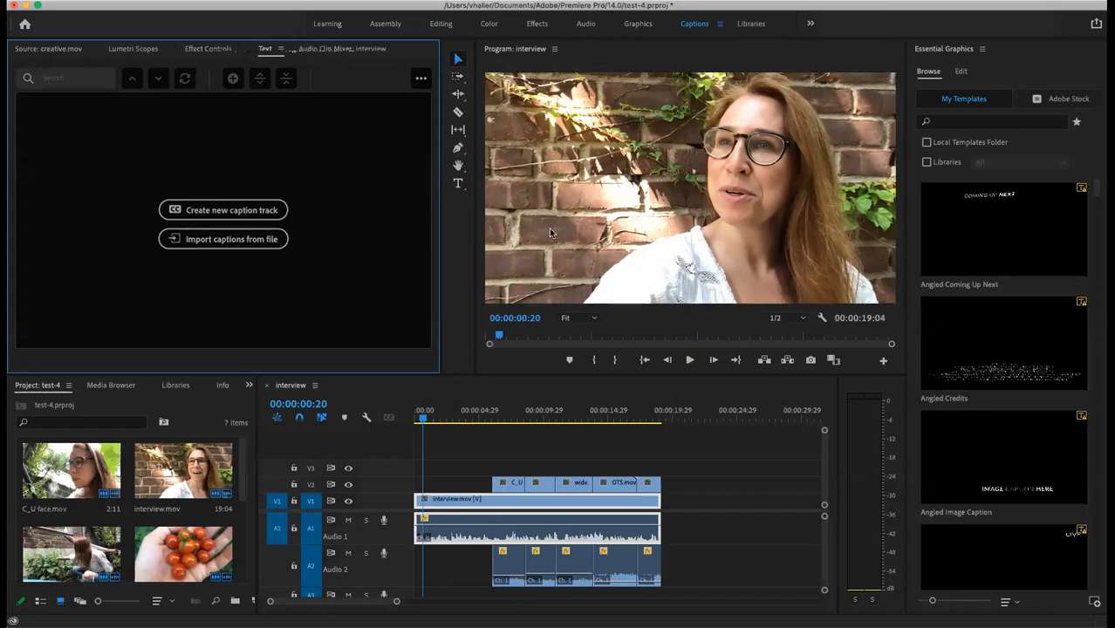
# Step: Add a two-line title with the speaker's name and 'Urban Gardener', setting the second line to size 61
pyautogui.click(457, 183)
pyautogui.click(457, 184)
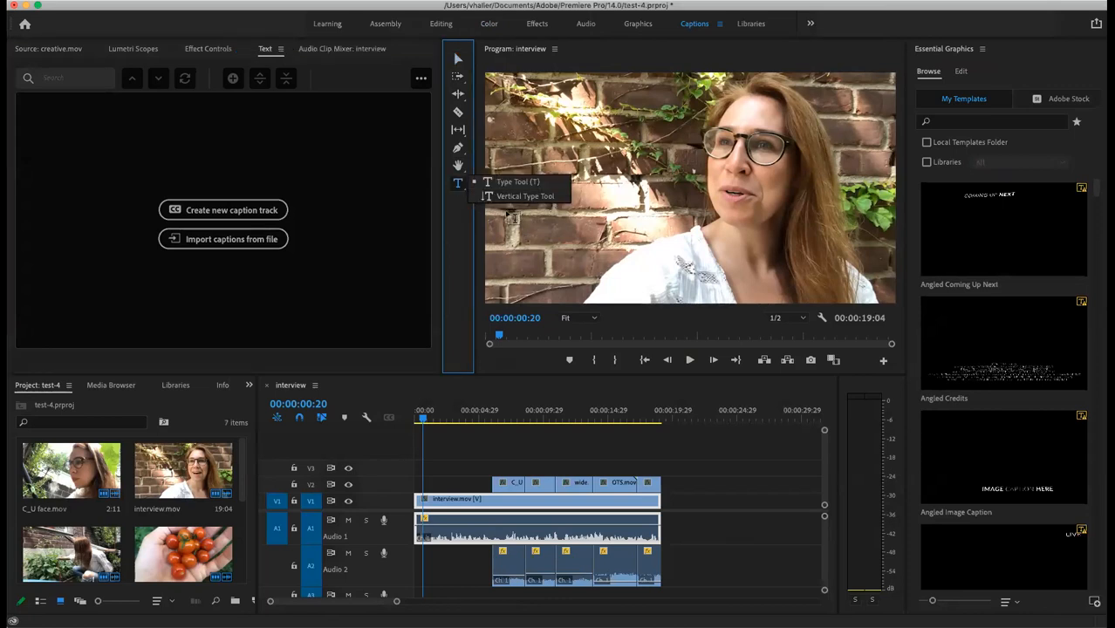
pyautogui.click(511, 220)
pyautogui.click(514, 215)
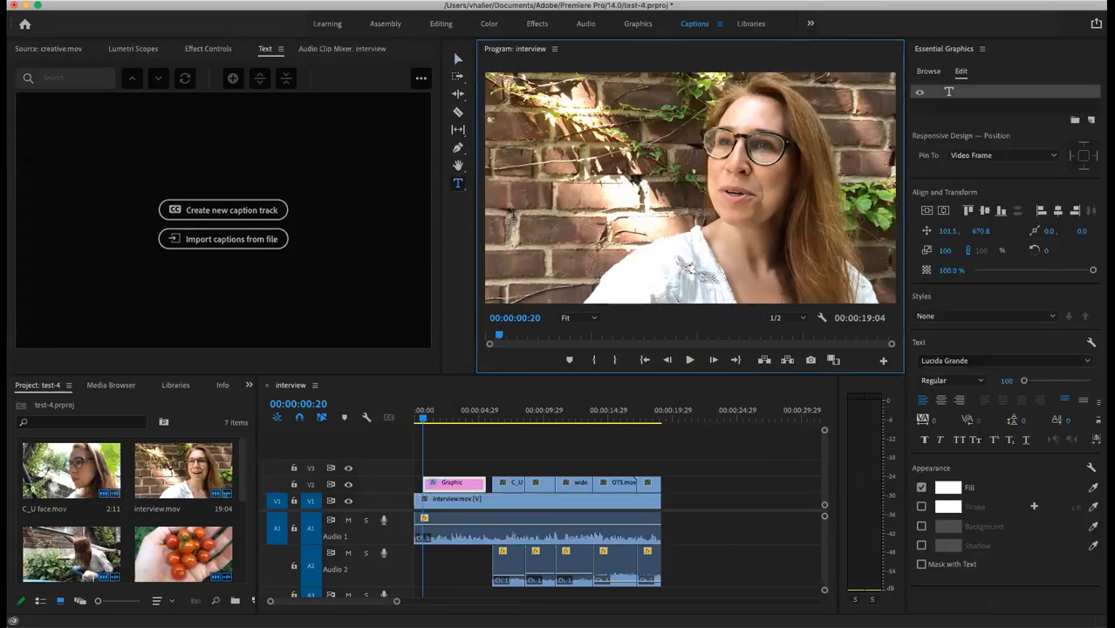
pyautogui.press('Return')
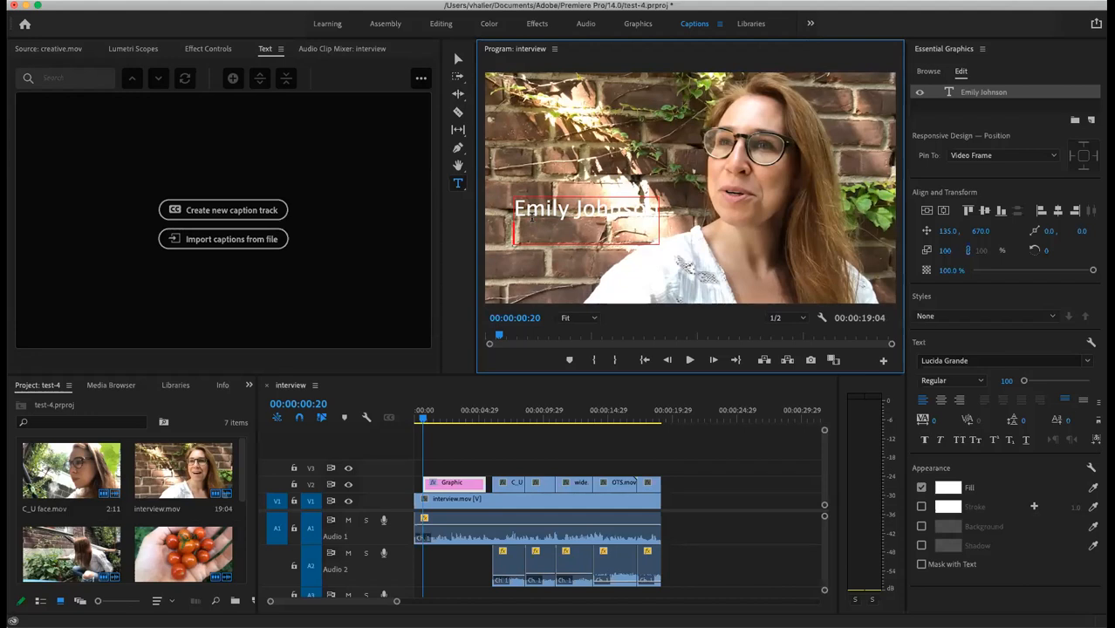
pyautogui.write('Urban Gardener')
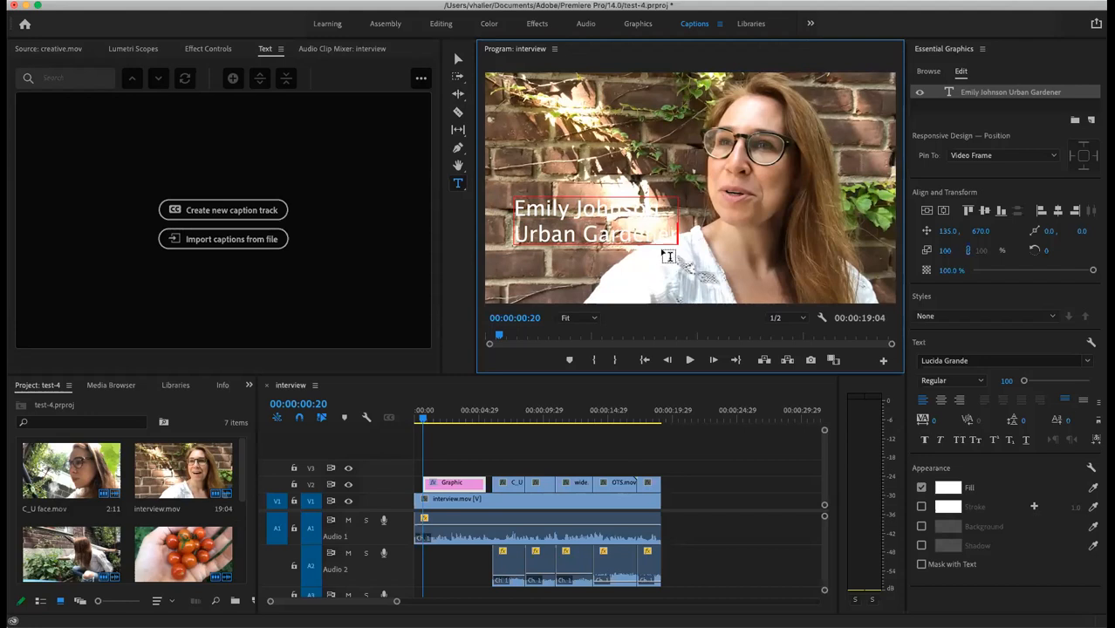
pyautogui.moveTo(674, 233); pyautogui.dragTo(511, 234)
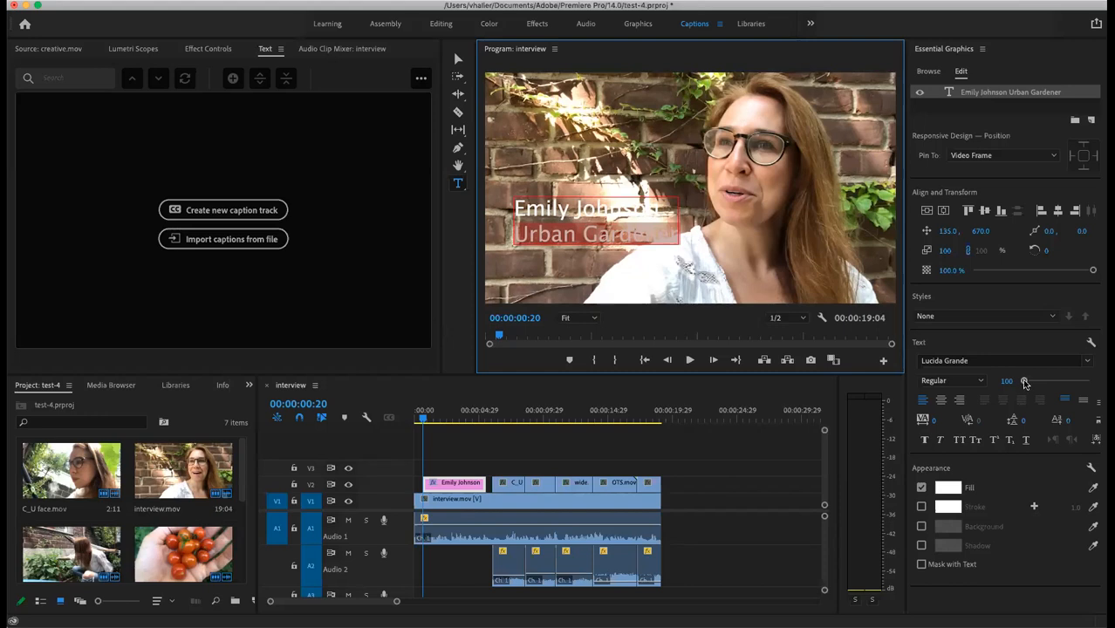
pyautogui.moveTo(1025, 382); pyautogui.dragTo(1024, 385)
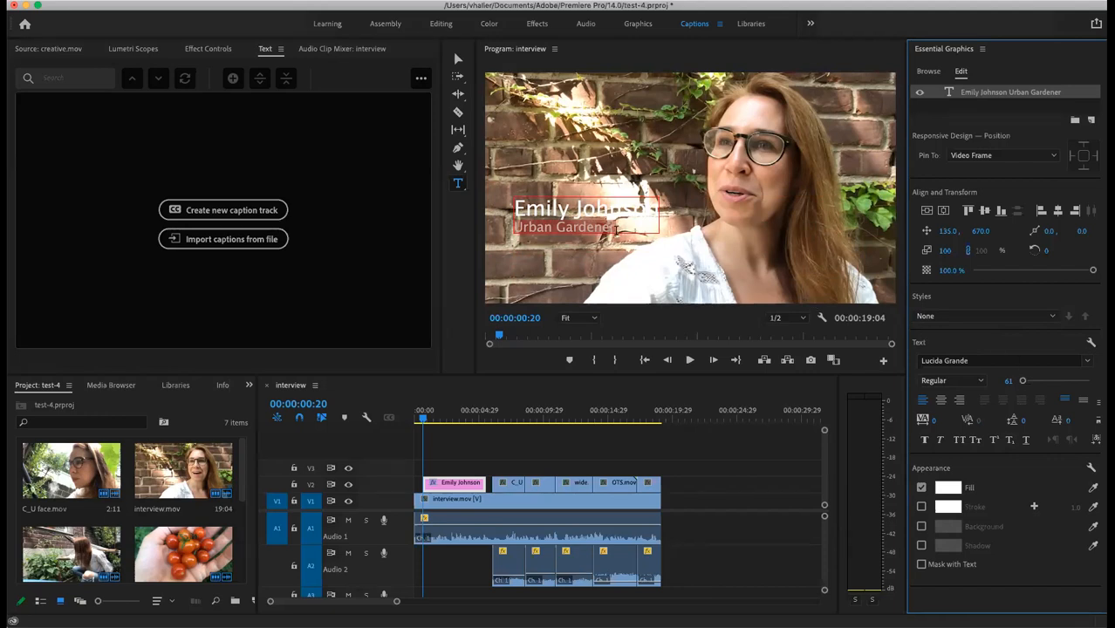
# Step: Select all the lower-third title text and enable a drop shadow at about 92% opacity
pyautogui.click(623, 232)
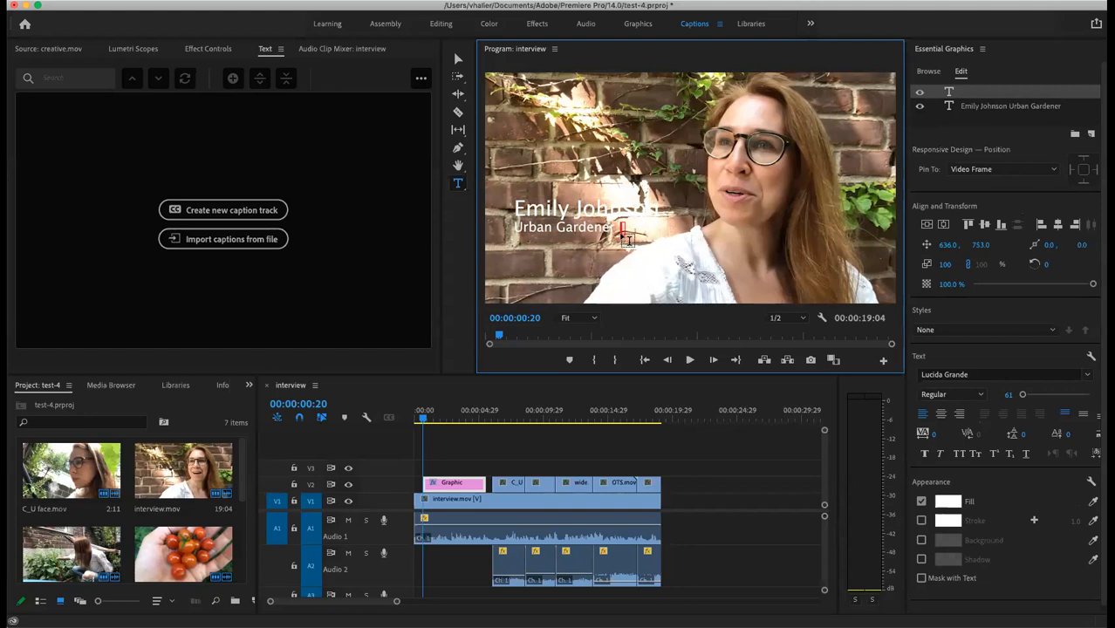
pyautogui.click(595, 209)
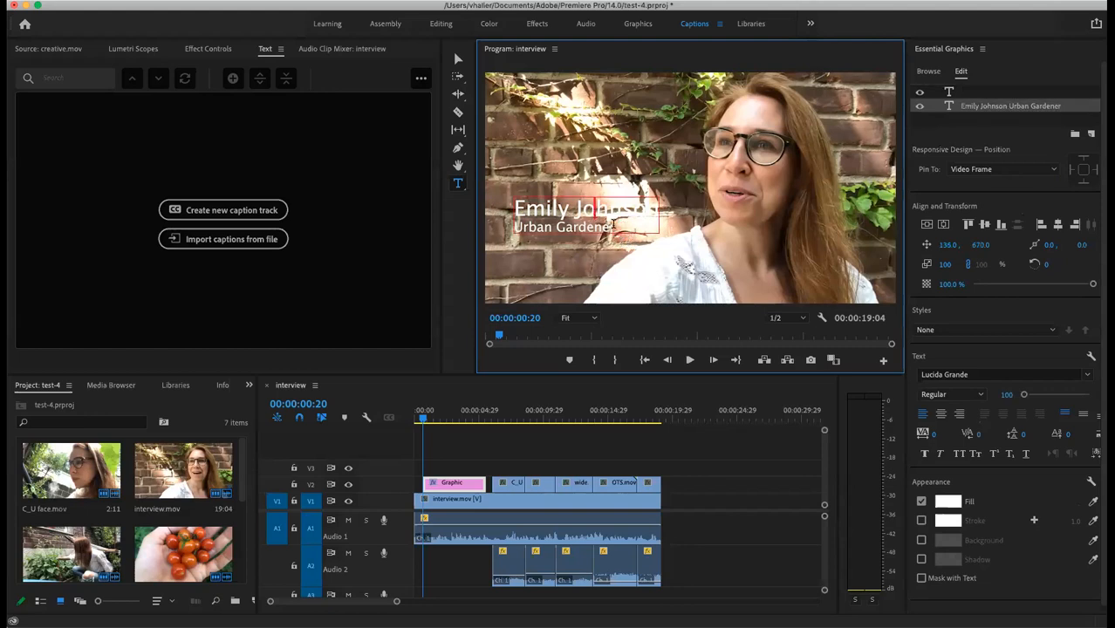
pyautogui.moveTo(622, 227); pyautogui.dragTo(511, 207)
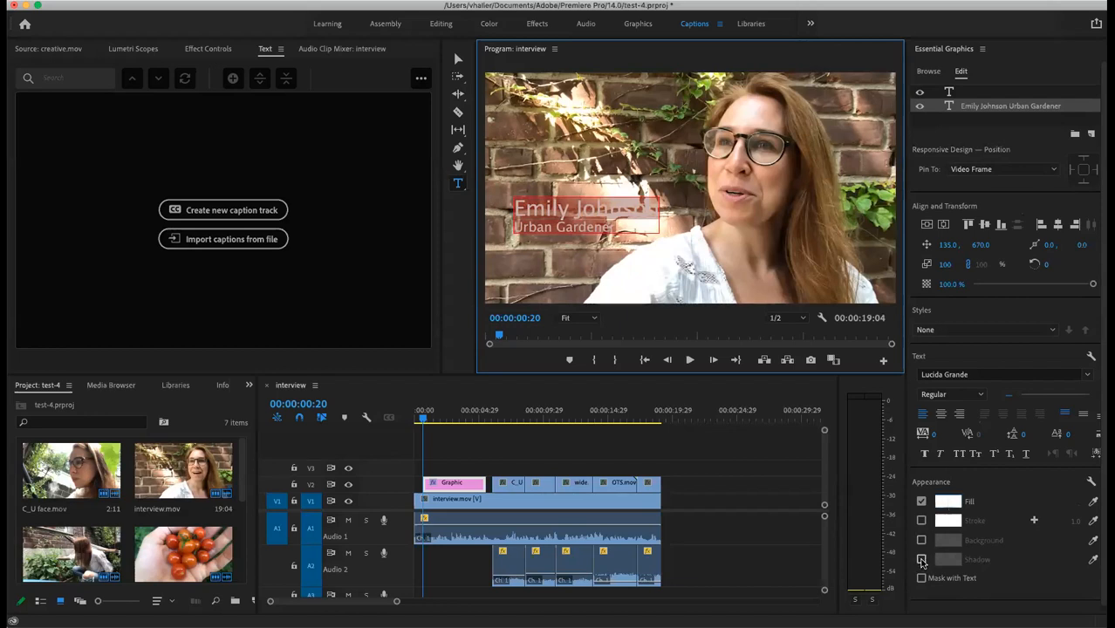
pyautogui.click(922, 561)
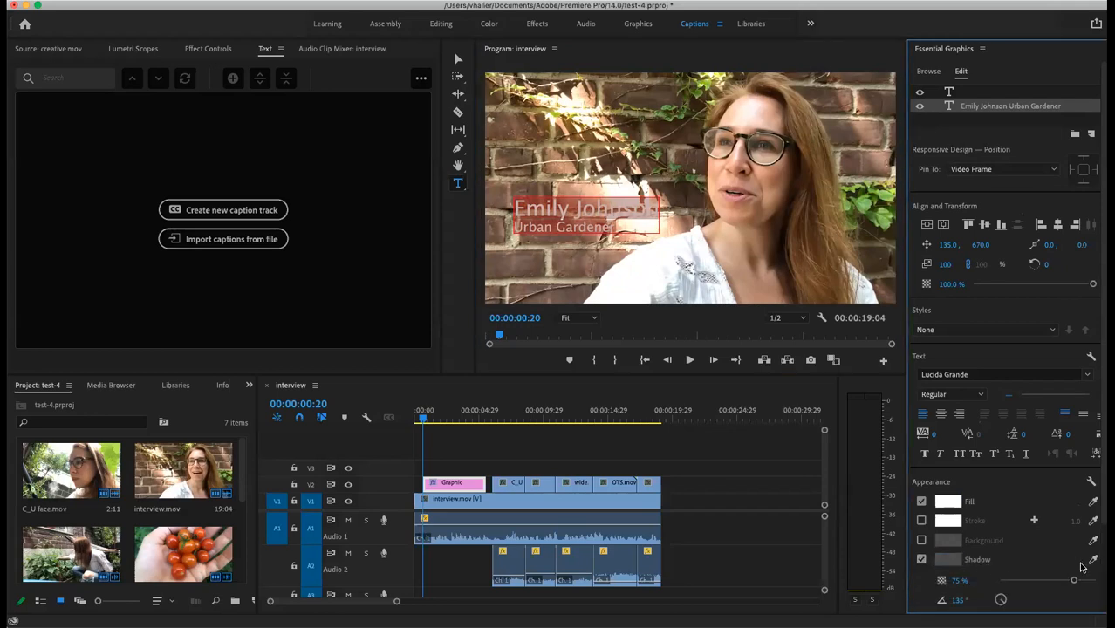
pyautogui.moveTo(1074, 583); pyautogui.dragTo(1088, 585)
pyautogui.click(602, 247)
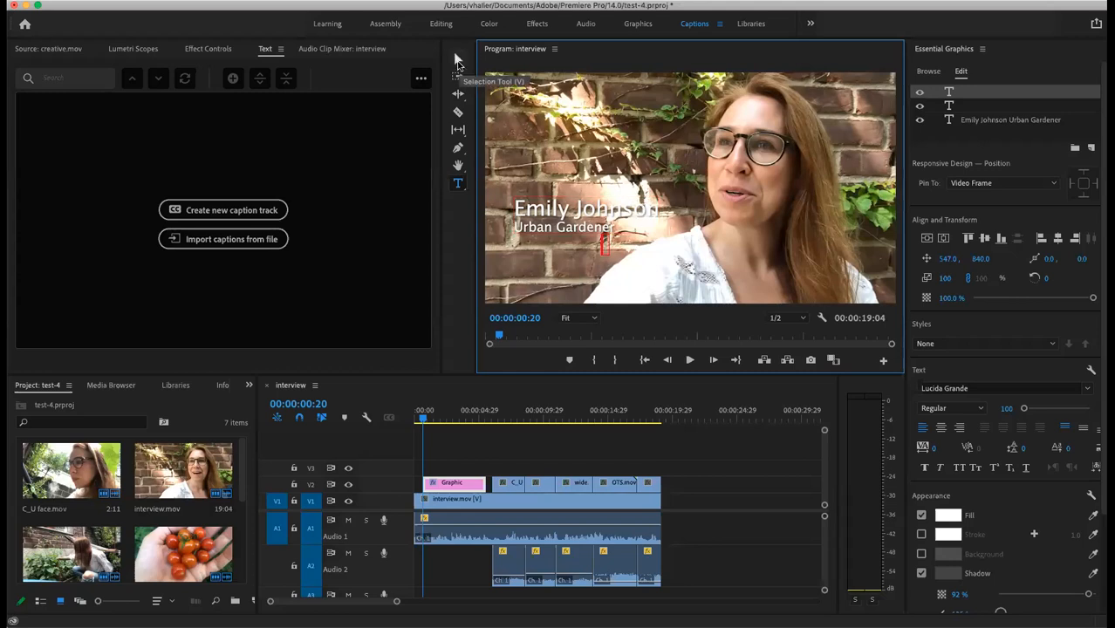
# Step: Drag the Urban Gardener title down-left, moving its vertical position from 824 to 840
pyautogui.click(457, 60)
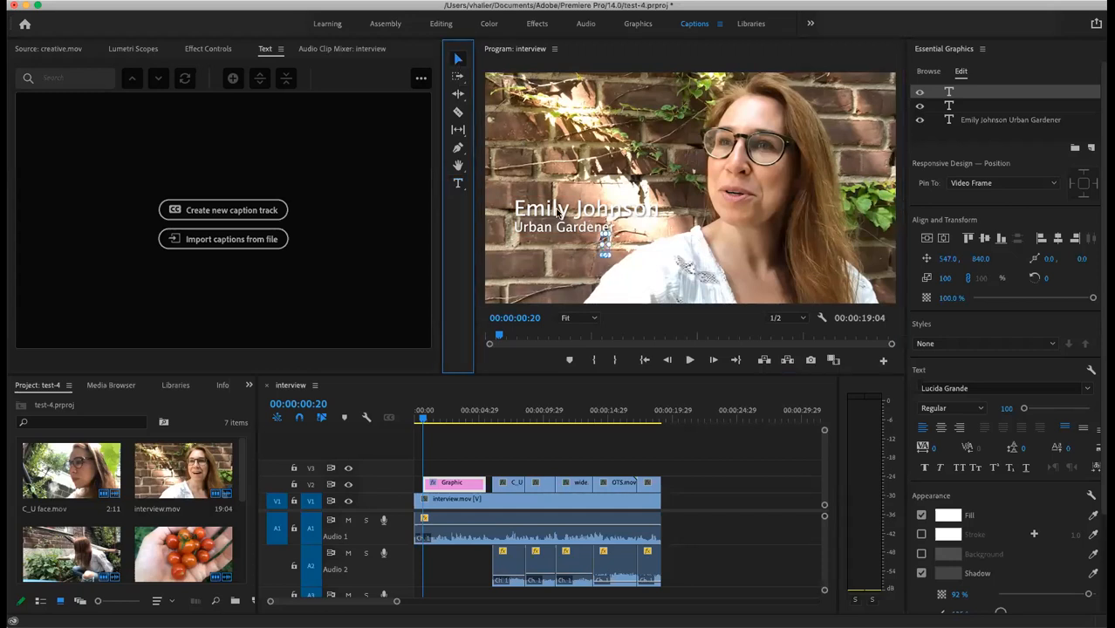
pyautogui.moveTo(558, 211); pyautogui.dragTo(538, 251)
pyautogui.click(544, 286)
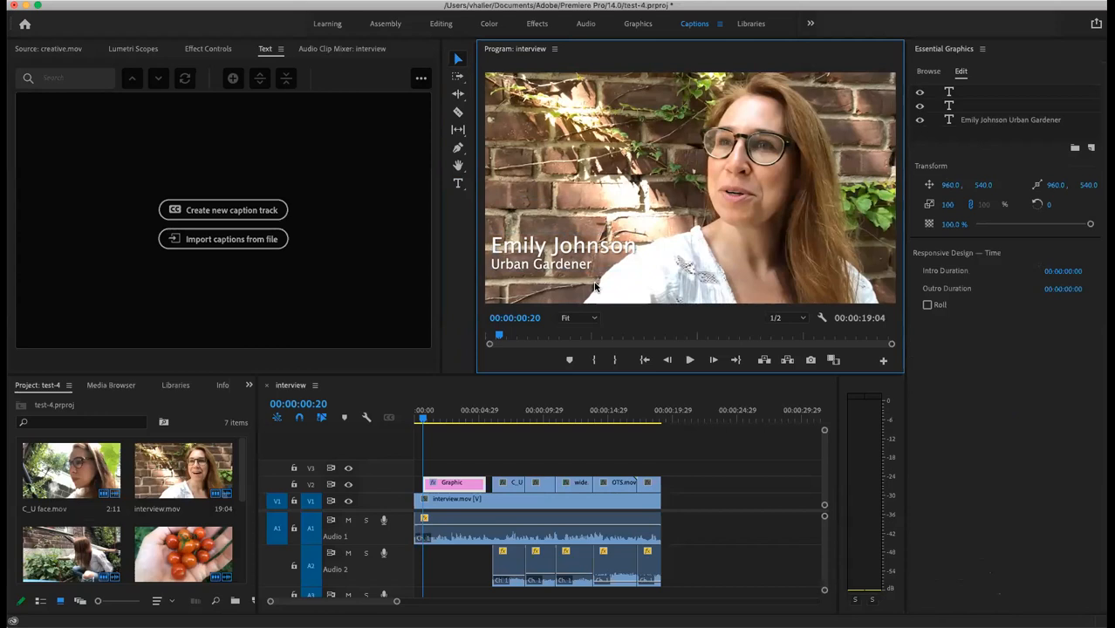
# Step: Switch to the Editing workspace and return the playhead to the sequence start
pyautogui.click(443, 28)
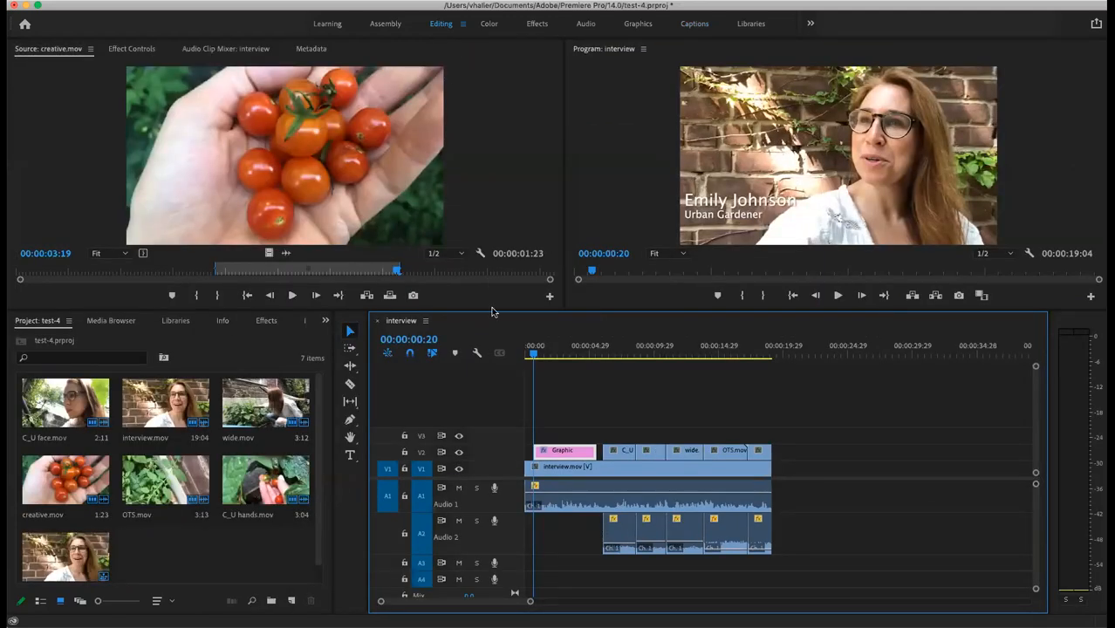
pyautogui.moveTo(534, 352); pyautogui.dragTo(525, 358)
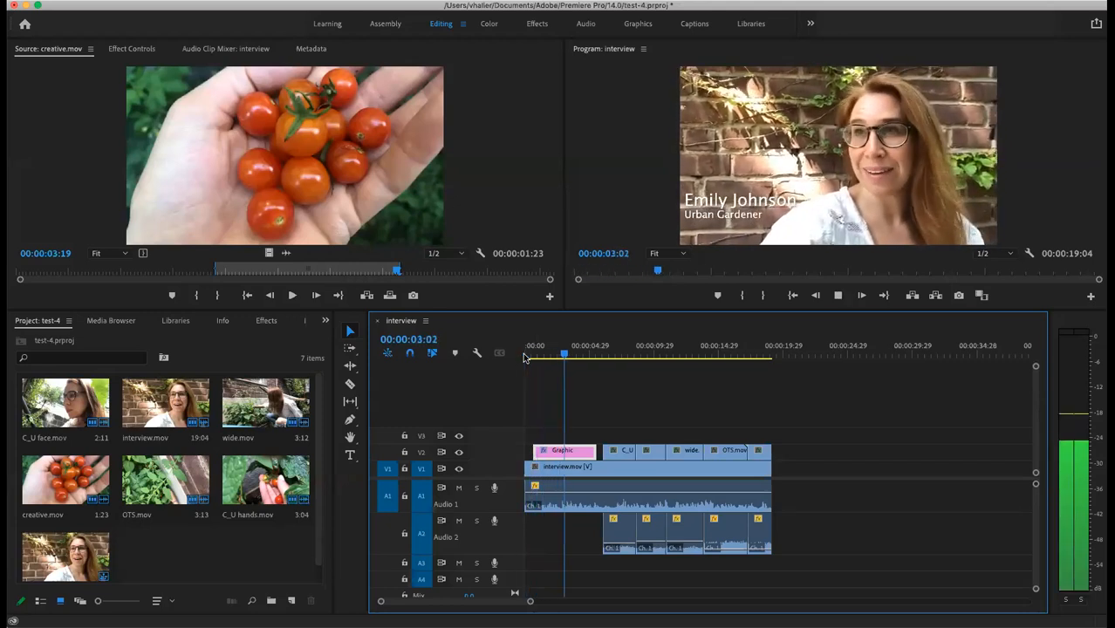
pyautogui.press('space')
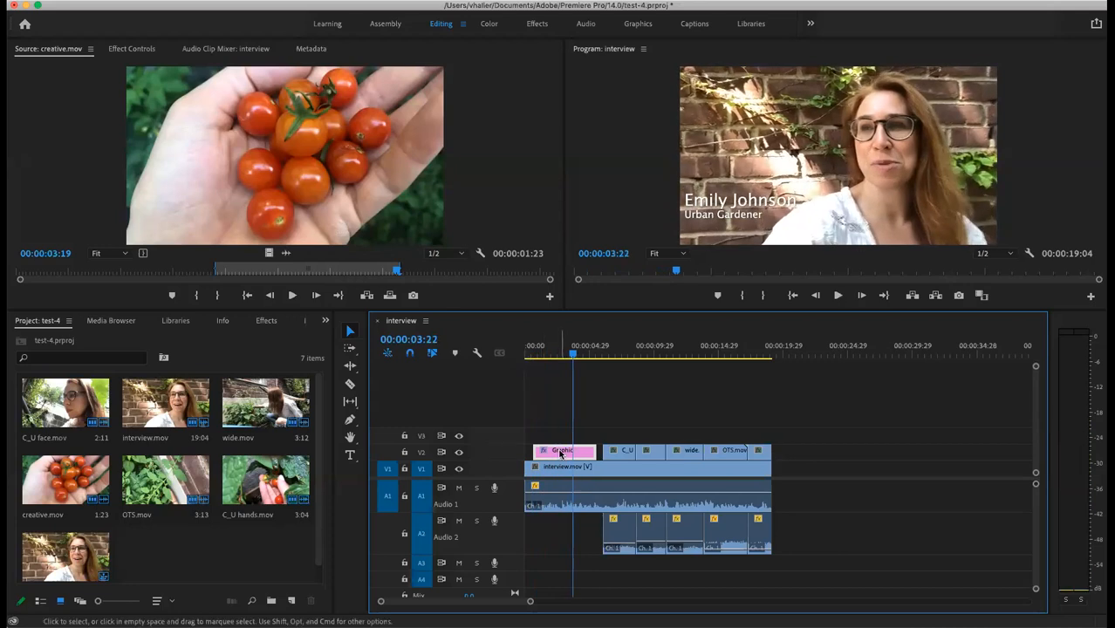
# Step: Make the Graphic title clip on V2 start at 00:00:00:00 and play from the beginning
pyautogui.moveTo(560, 453); pyautogui.dragTo(550, 452)
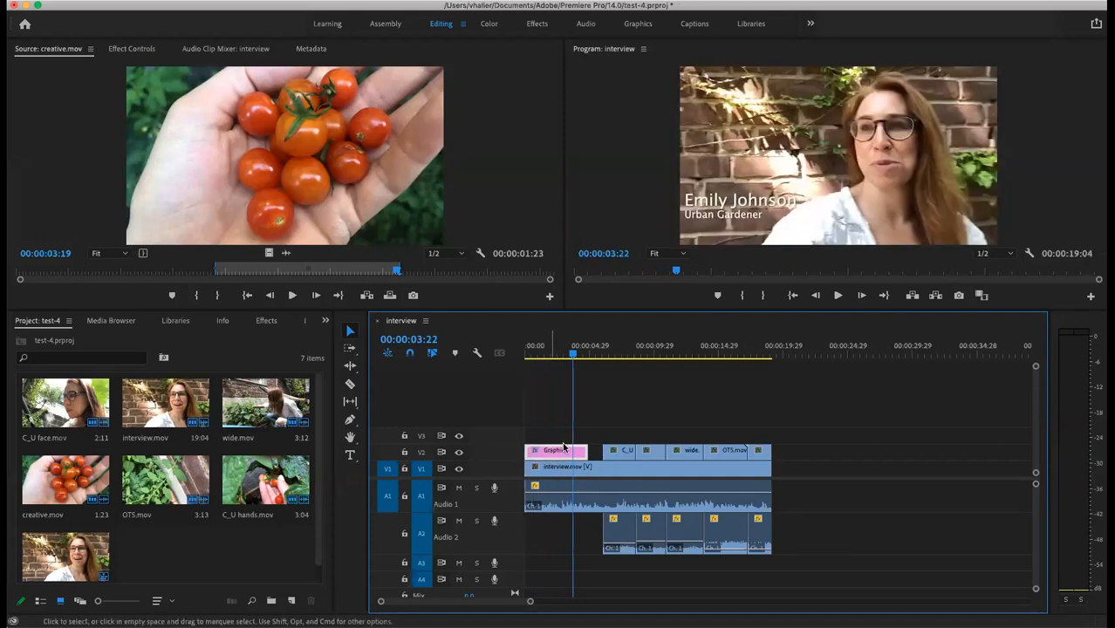
pyautogui.moveTo(573, 356); pyautogui.dragTo(517, 363)
pyautogui.press('space')
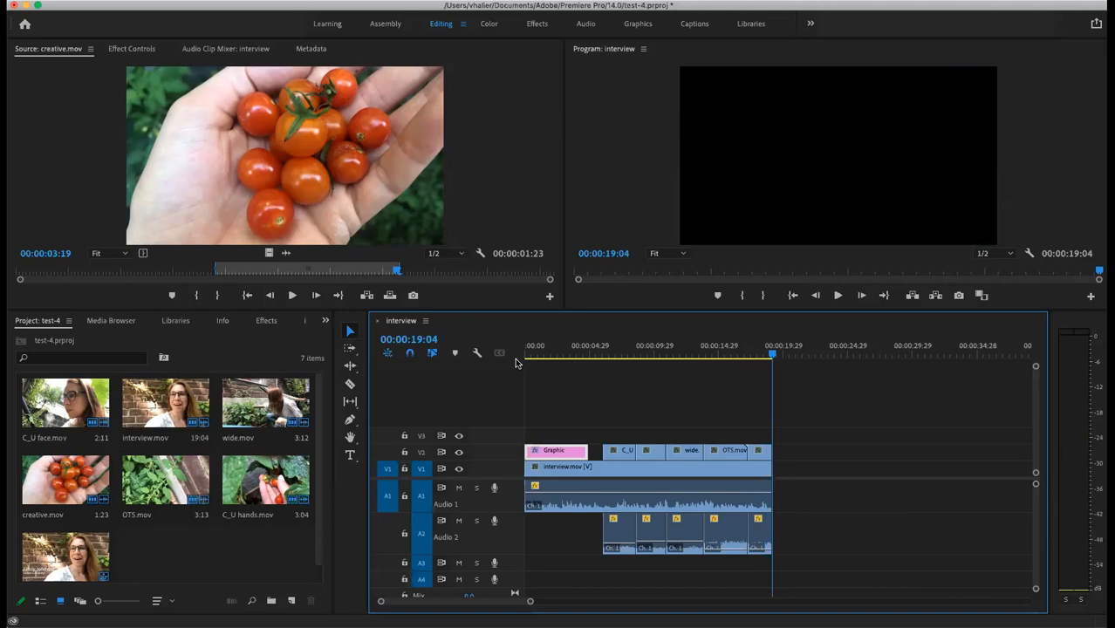
# Step: Swap the C_U hands cutaway with the following B-roll clip, then play back the result
pyautogui.click(769, 357)
pyautogui.moveTo(769, 357); pyautogui.dragTo(616, 381)
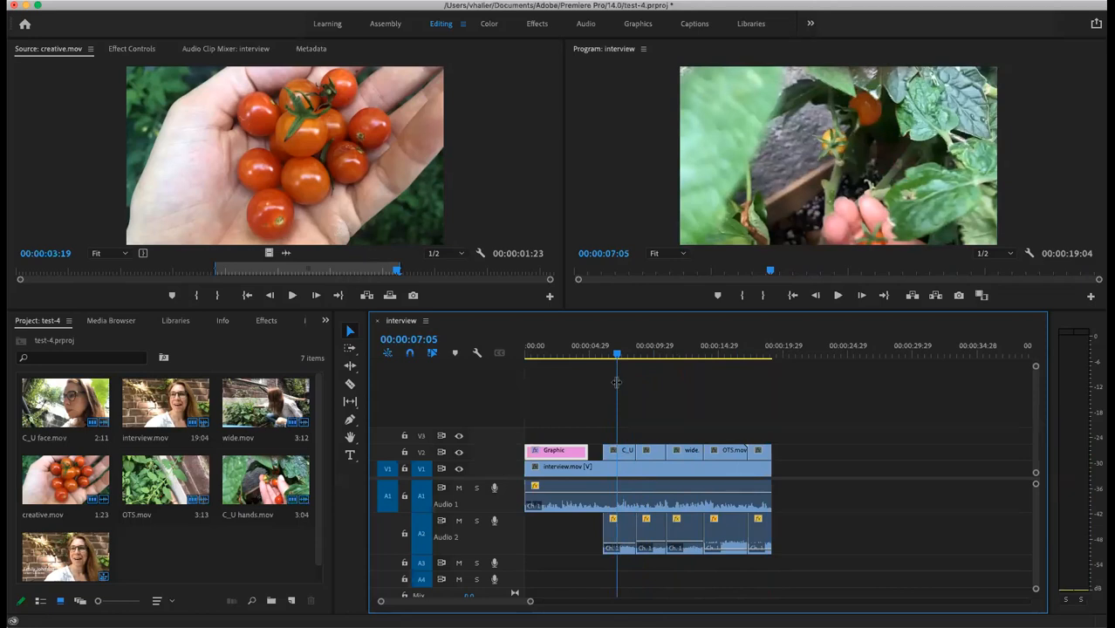
pyautogui.click(626, 458)
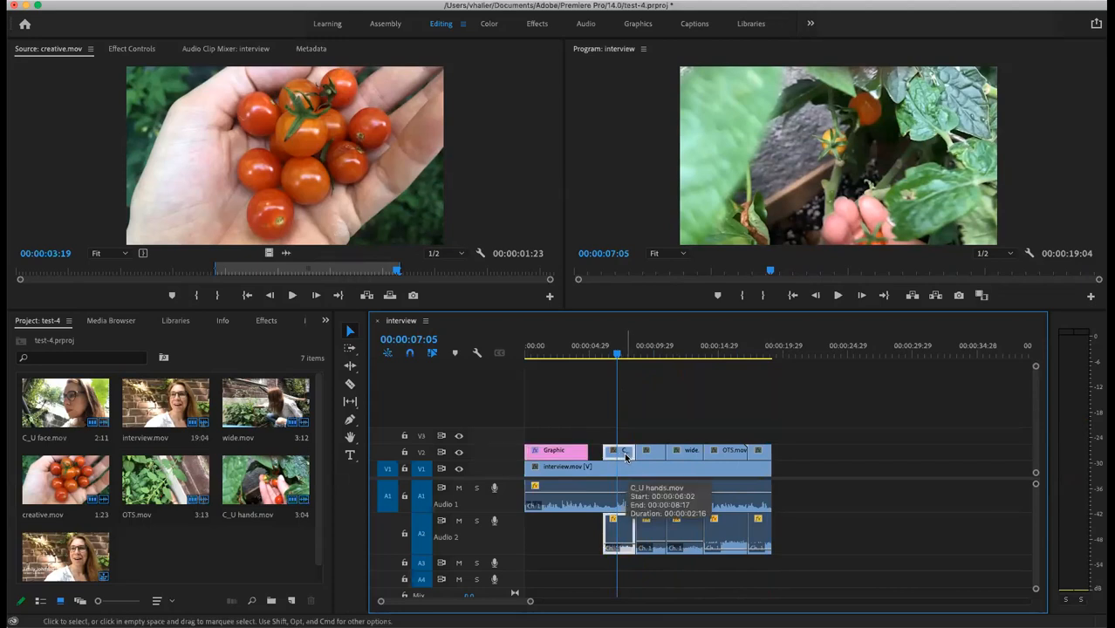
pyautogui.moveTo(626, 458); pyautogui.dragTo(814, 460)
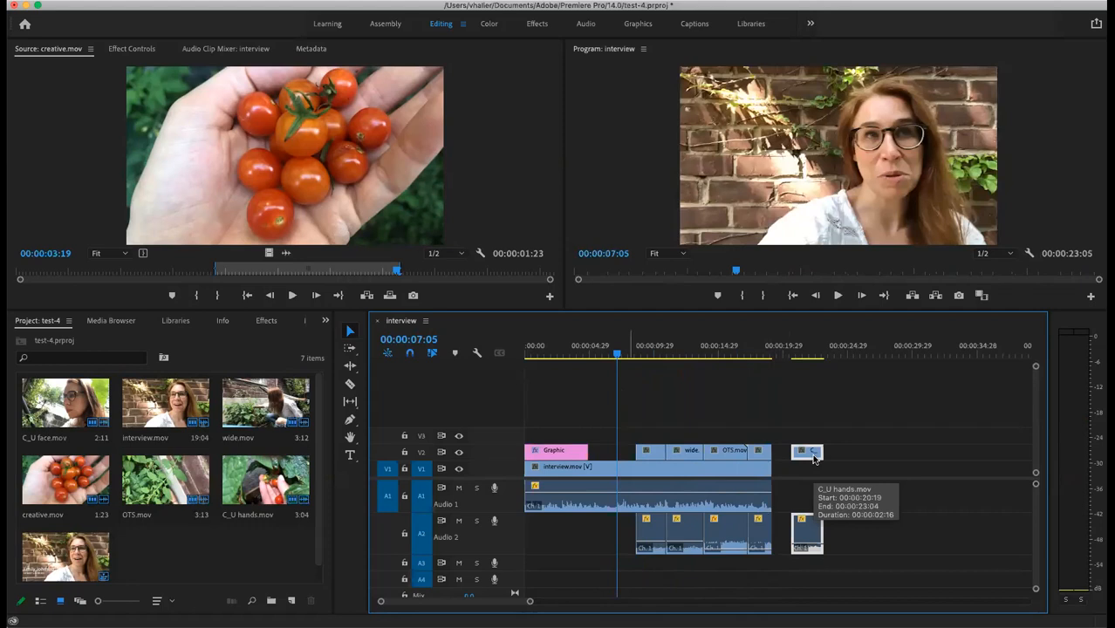
pyautogui.click(650, 455)
pyautogui.moveTo(650, 456); pyautogui.dragTo(643, 460)
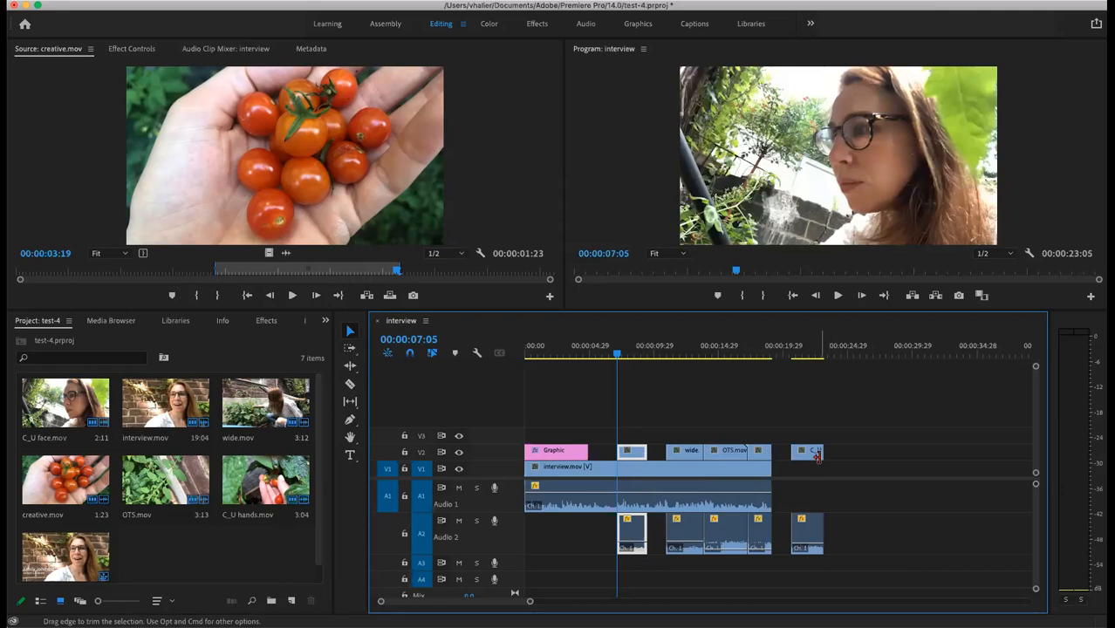
pyautogui.moveTo(818, 455); pyautogui.dragTo(665, 455)
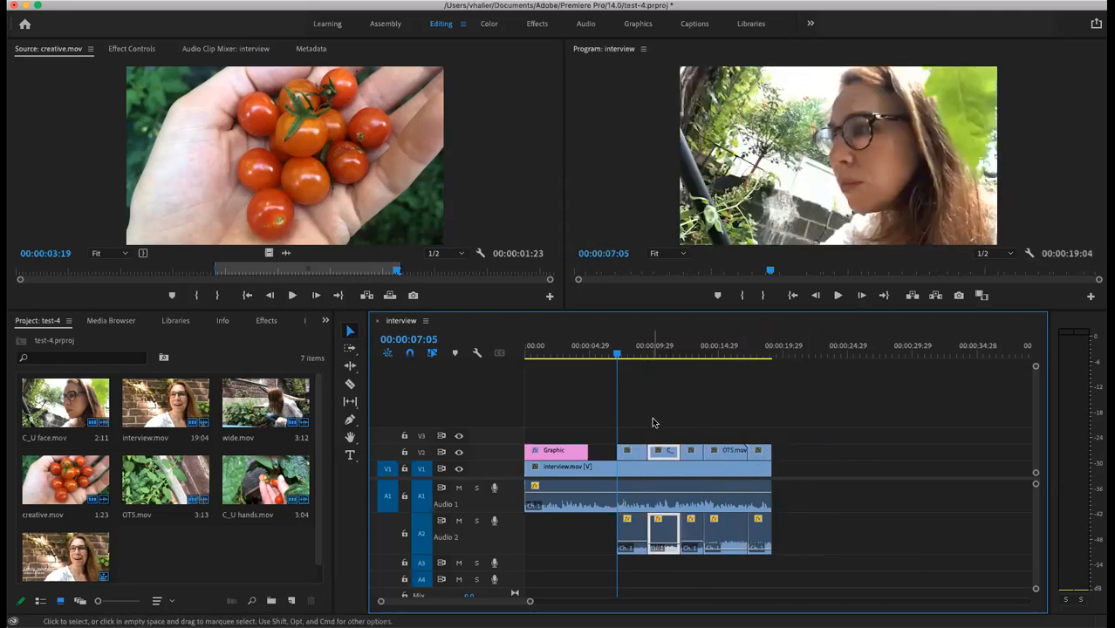
pyautogui.press('space')
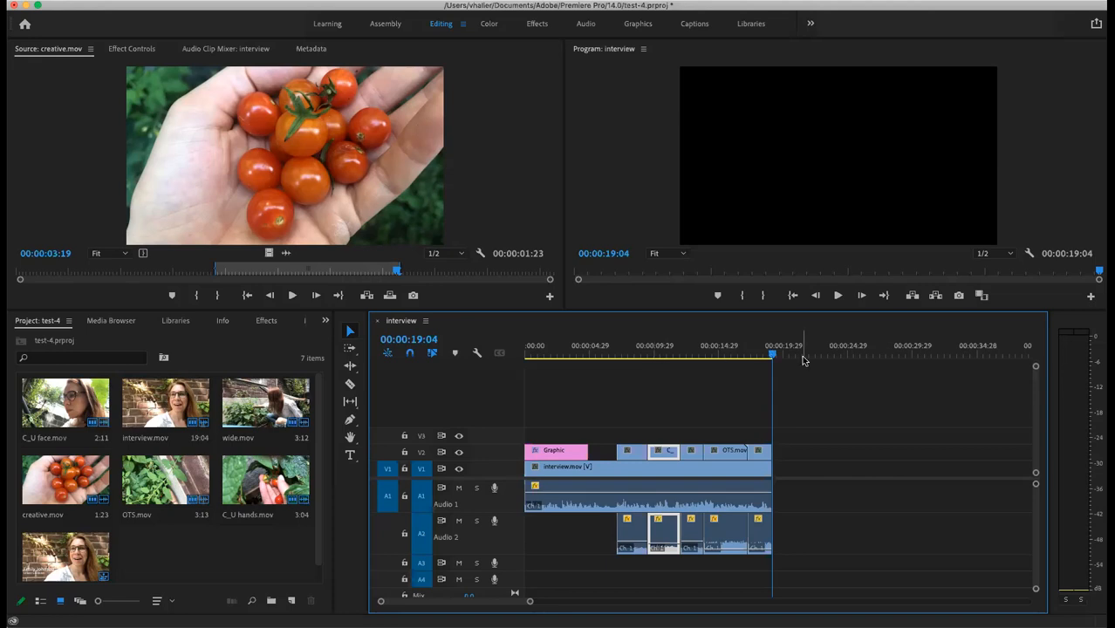
# Step: Open File > Export > Media to show H.264 Export Settings for the interview sequence
pyautogui.moveTo(773, 356)
pyautogui.mouseDown()
pyautogui.moveTo(909, 356)
pyautogui.moveTo(774, 352)
pyautogui.mouseUp()
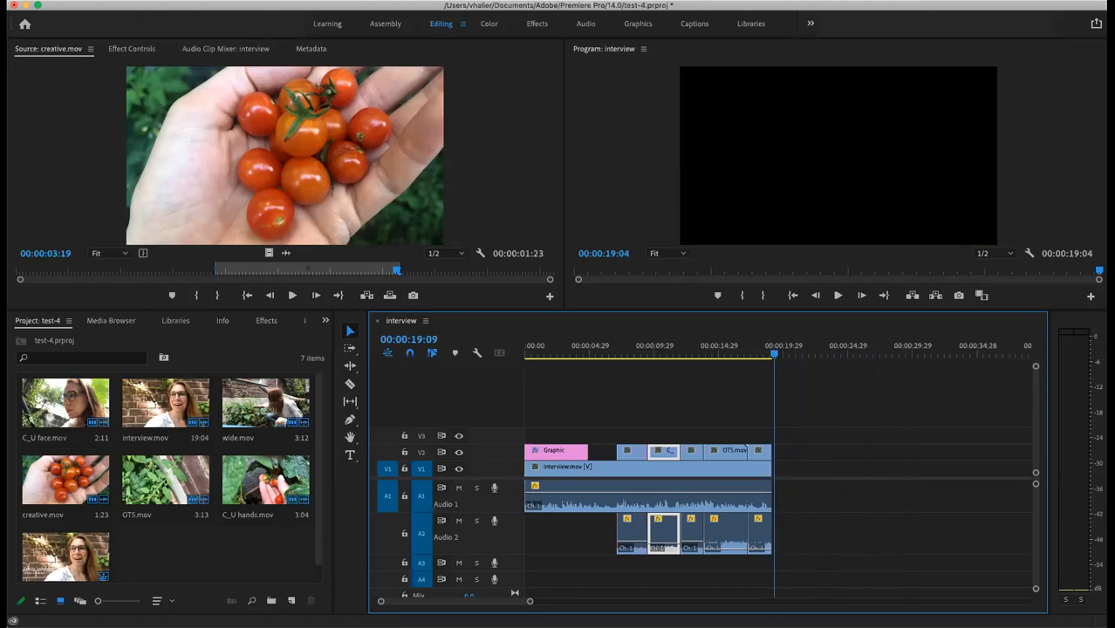
pyautogui.click(115, 1)
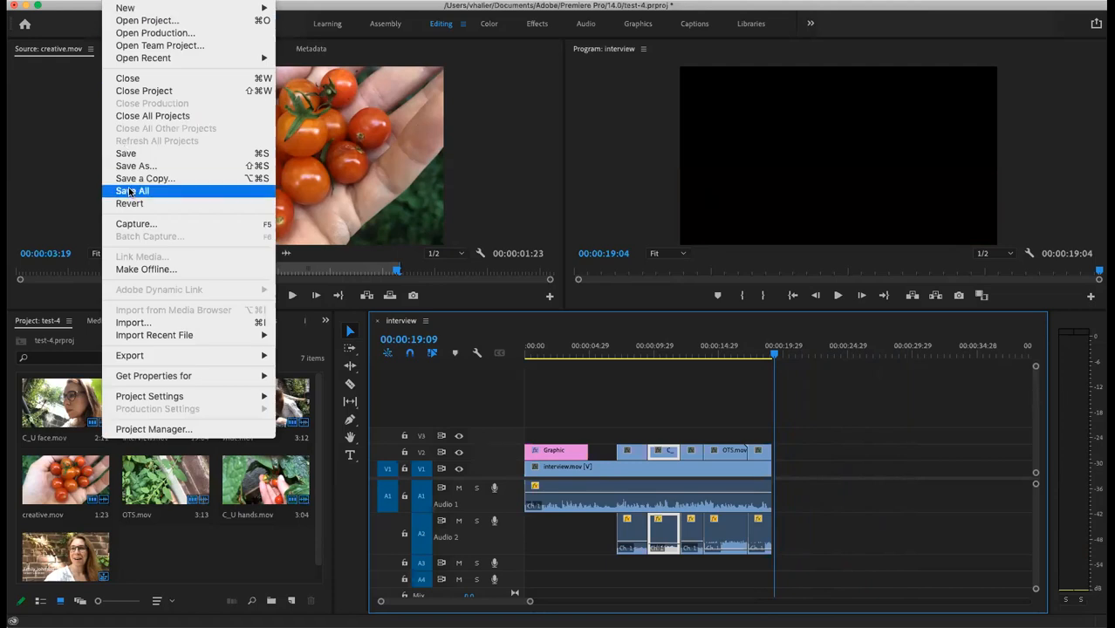
pyautogui.moveTo(147, 356)
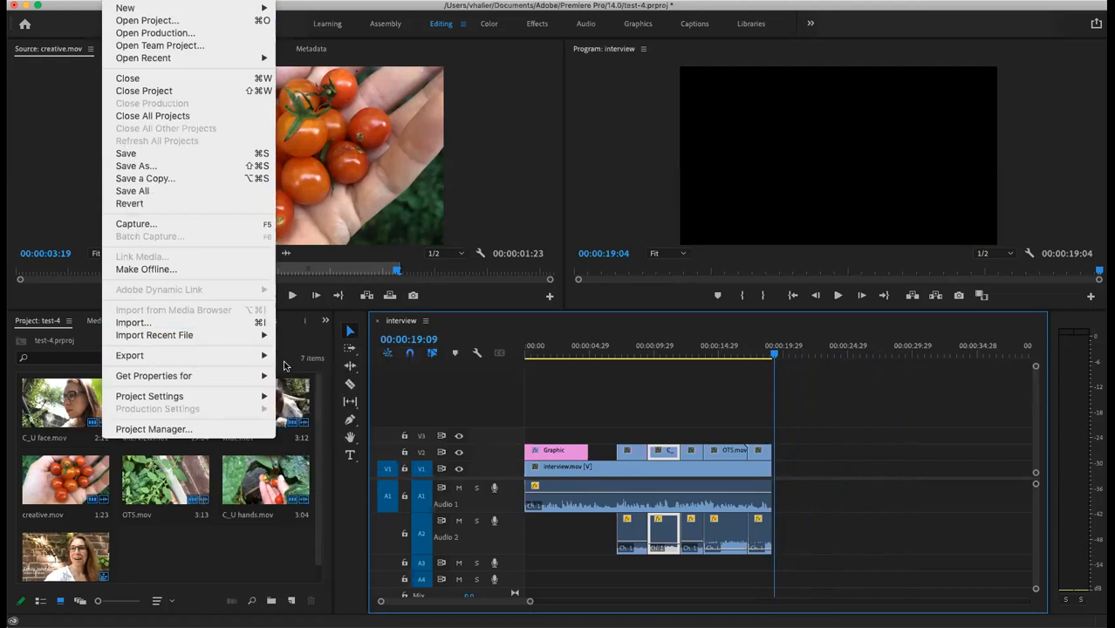
pyautogui.click(311, 357)
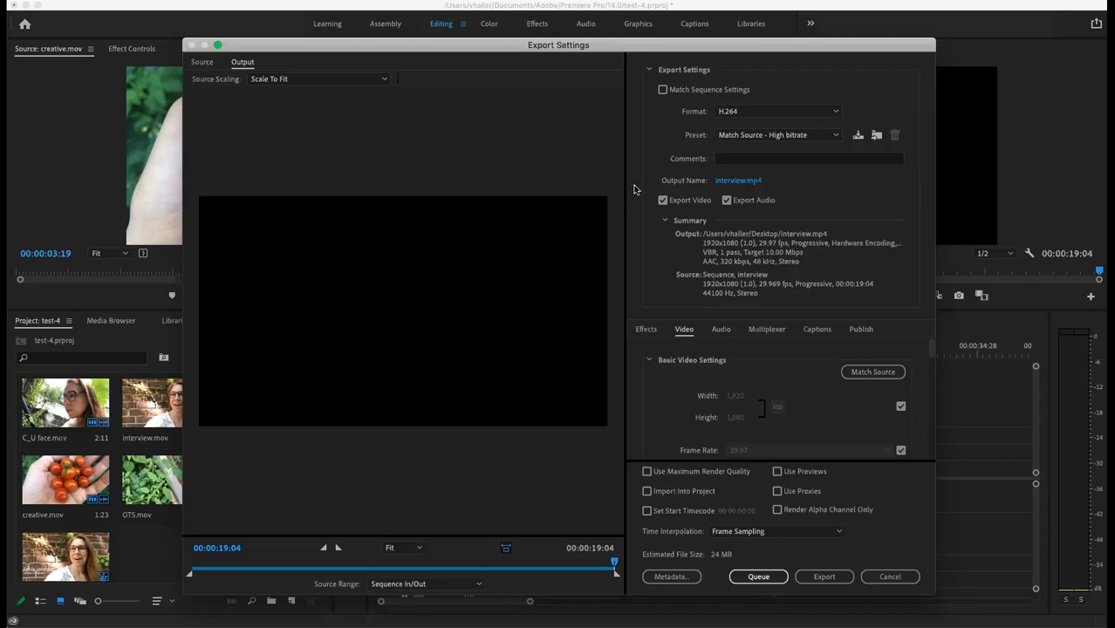
pyautogui.click(764, 115)
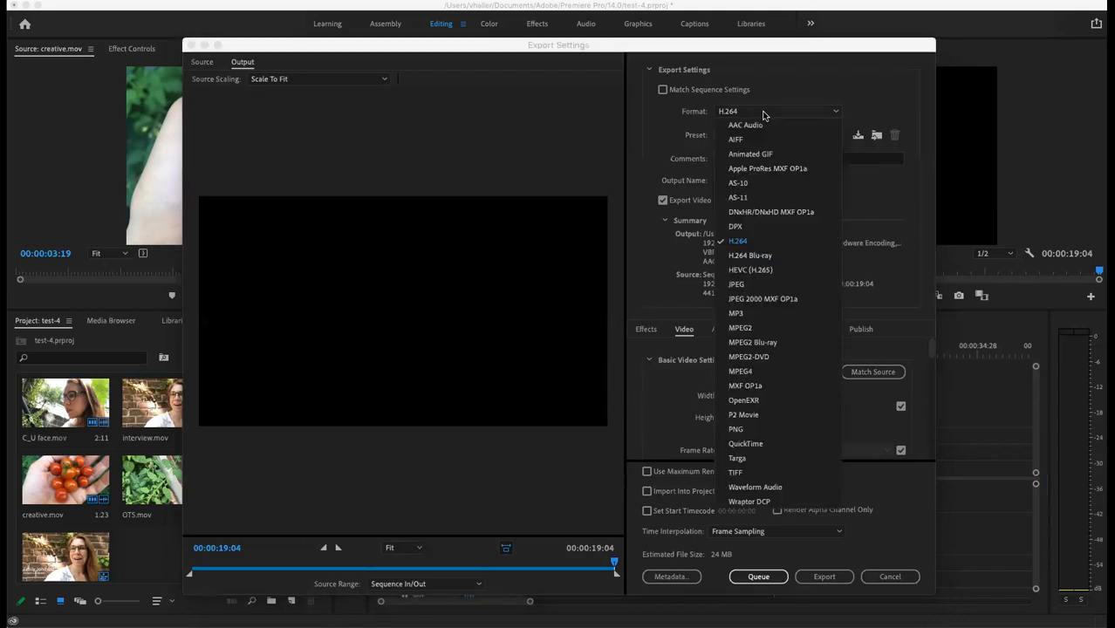
pyautogui.click(744, 244)
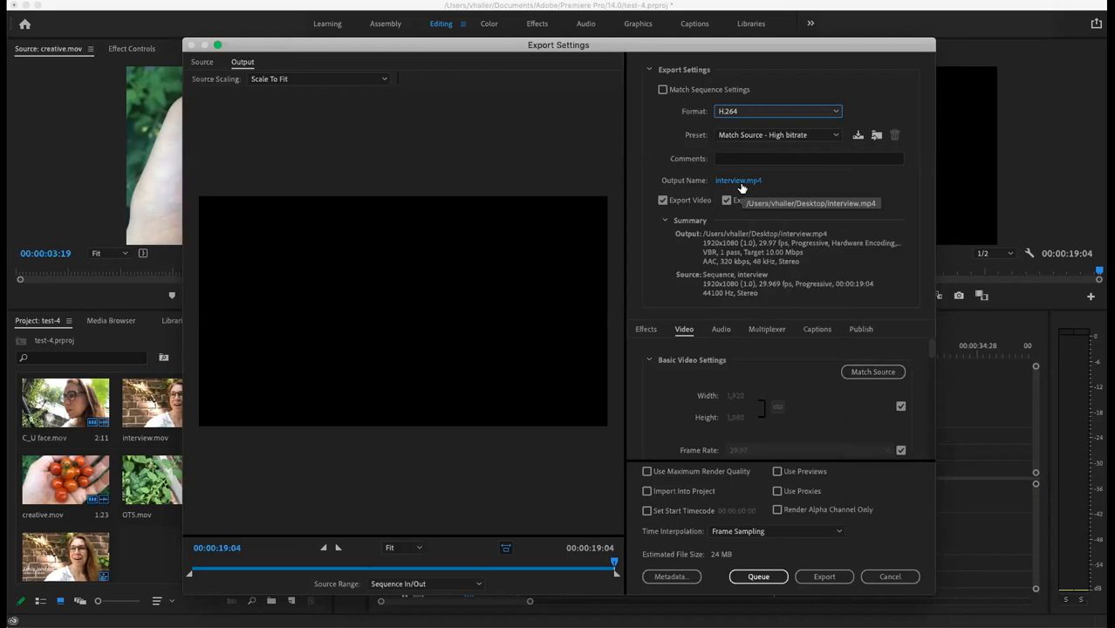
pyautogui.click(731, 181)
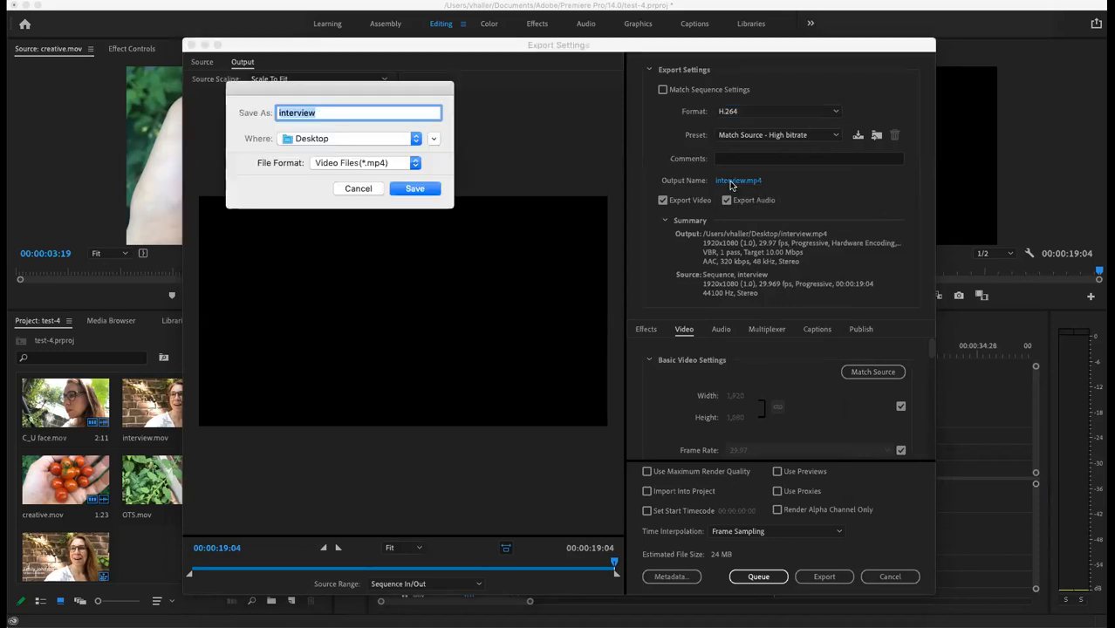
# Step: Name the export output Test4-final and save it to the Desktop
pyautogui.write('Test4-final')
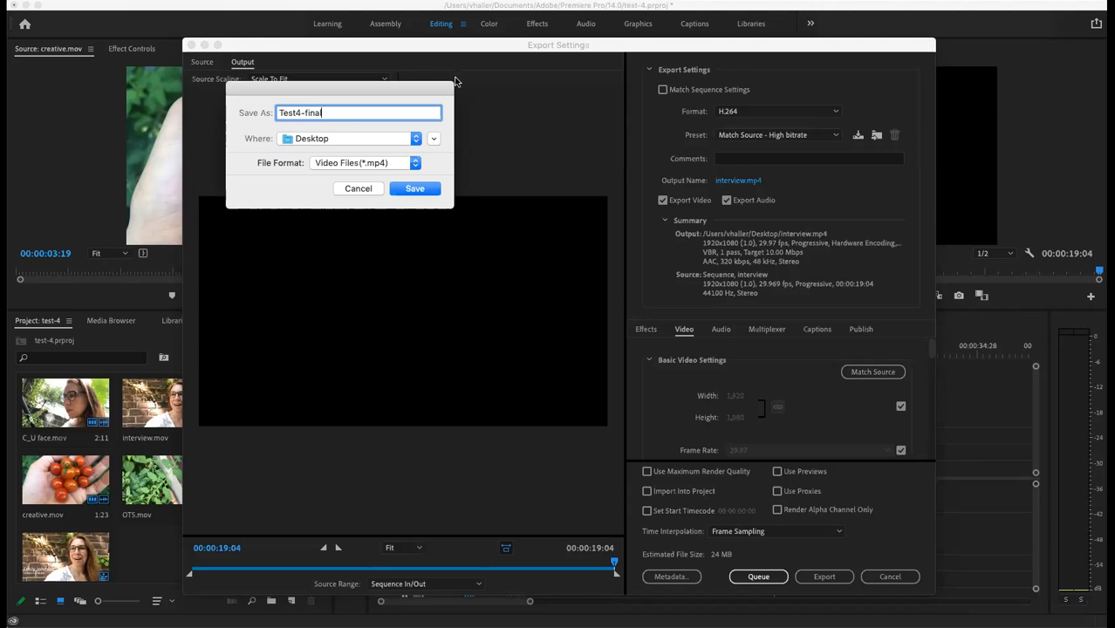
pyautogui.click(415, 191)
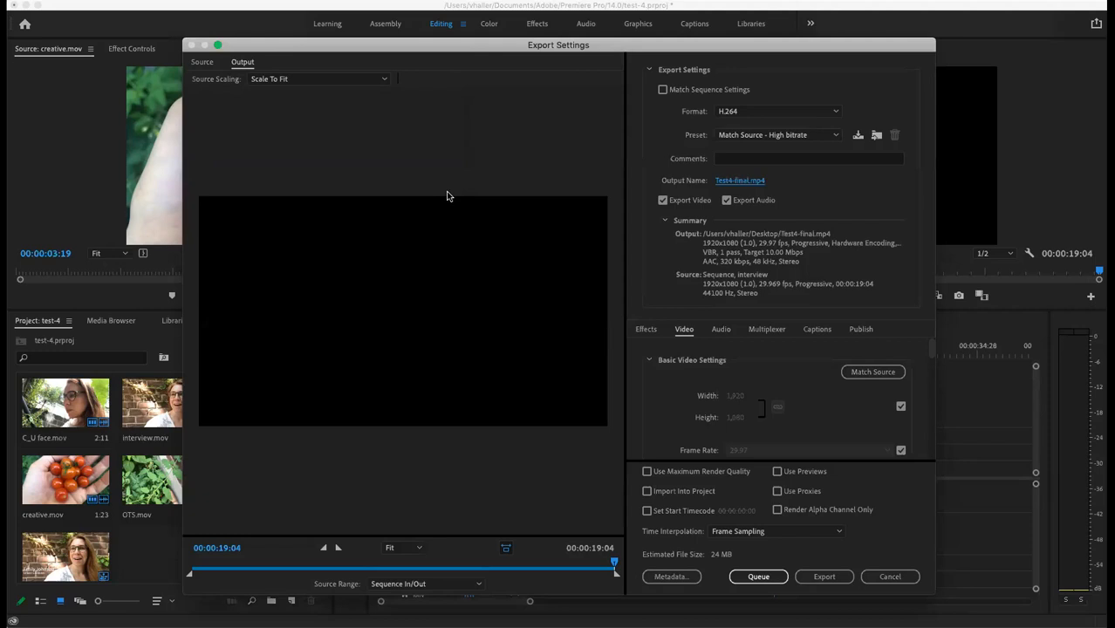
# Step: Start encoding the H.264 export to Test4-final.mp4
pyautogui.click(829, 577)
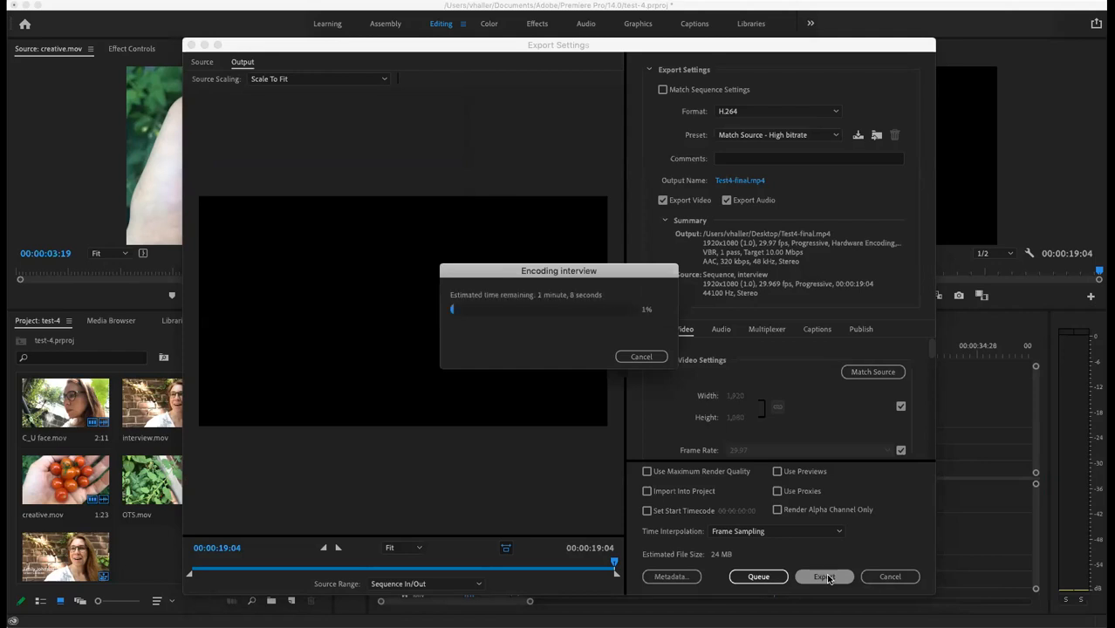
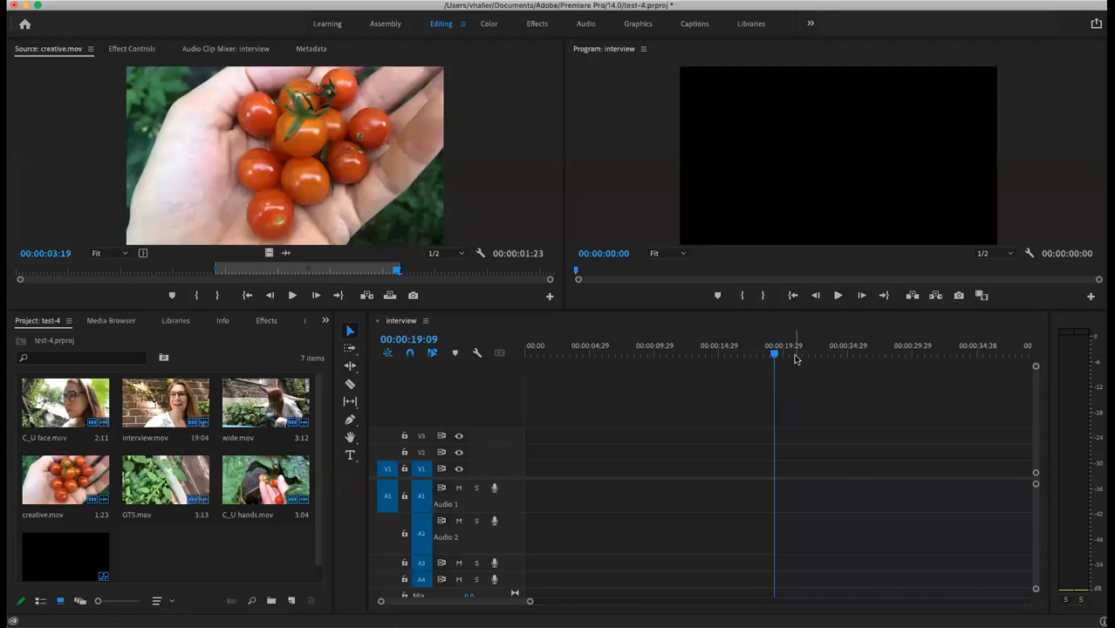
# Step: Return the sequence playhead to 00:00:00:00 and load interview.mov (19:04) into the Source monitor
pyautogui.click(774, 358)
pyautogui.moveTo(774, 357); pyautogui.dragTo(523, 358)
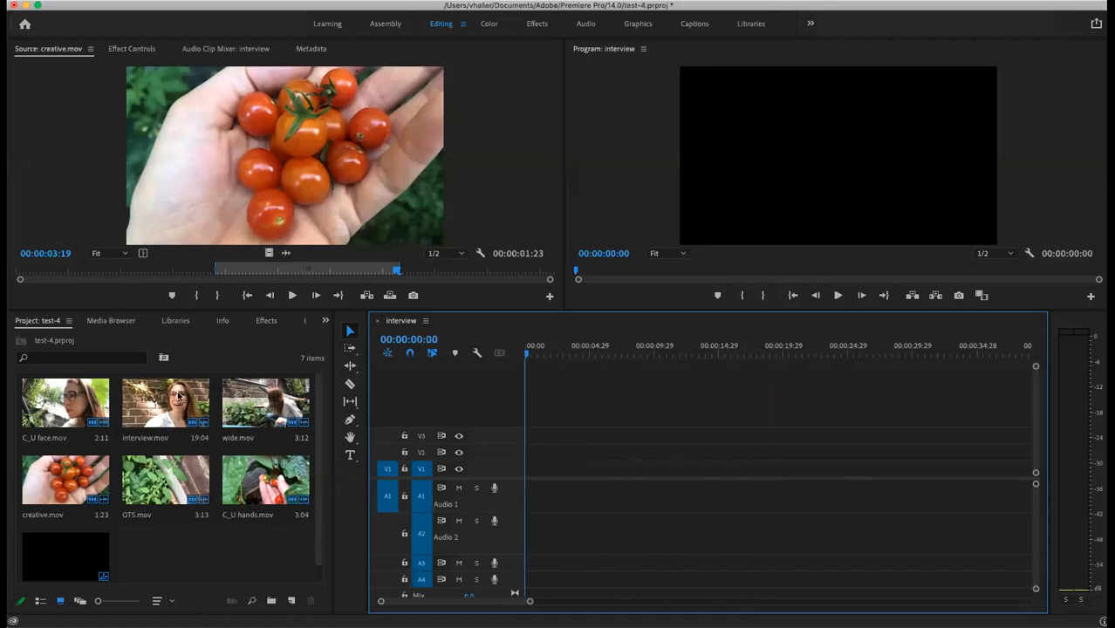
pyautogui.click(174, 419)
pyautogui.doubleClick(174, 419)
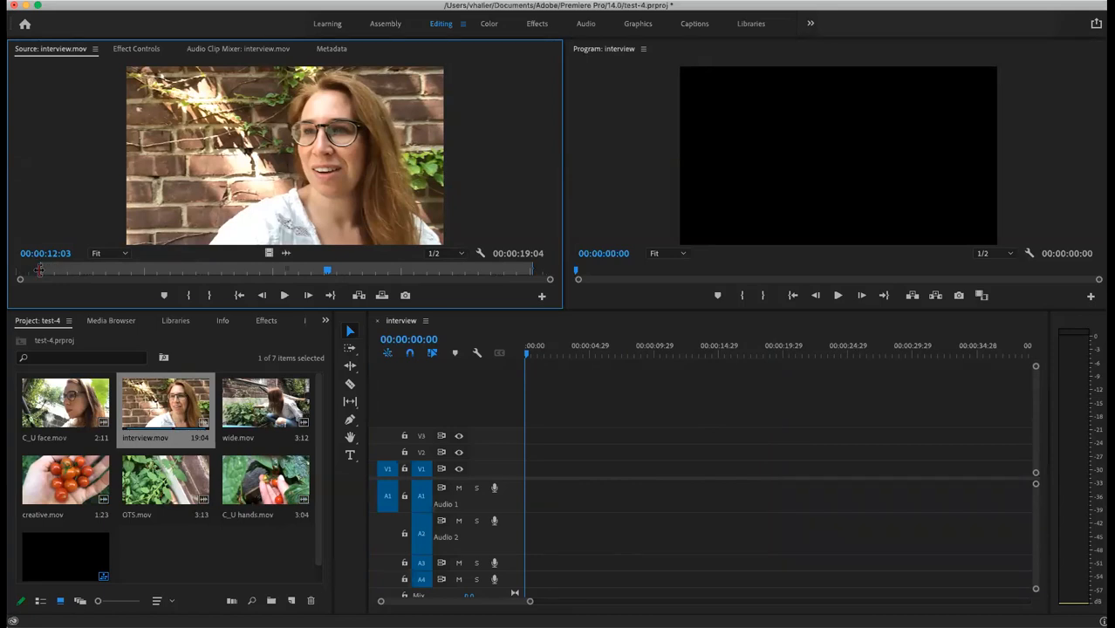
# Step: Clear interview.mov's old In/Out marks and play the footage to find the answer
pyautogui.moveTo(40, 270); pyautogui.dragTo(13, 270)
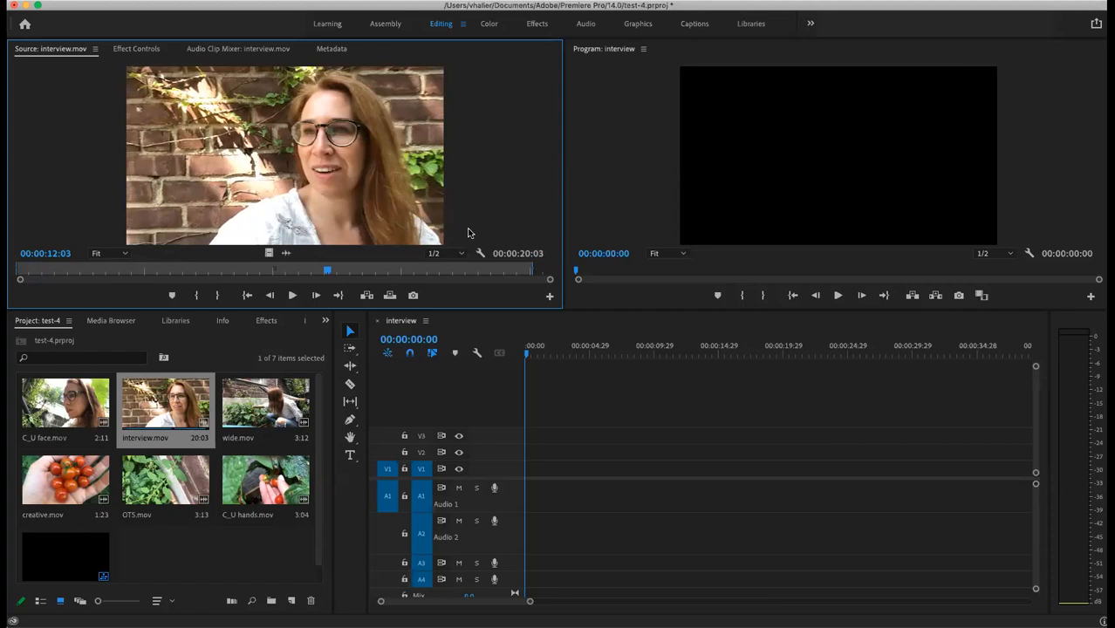
pyautogui.moveTo(533, 270); pyautogui.dragTo(559, 274)
pyautogui.press('space')
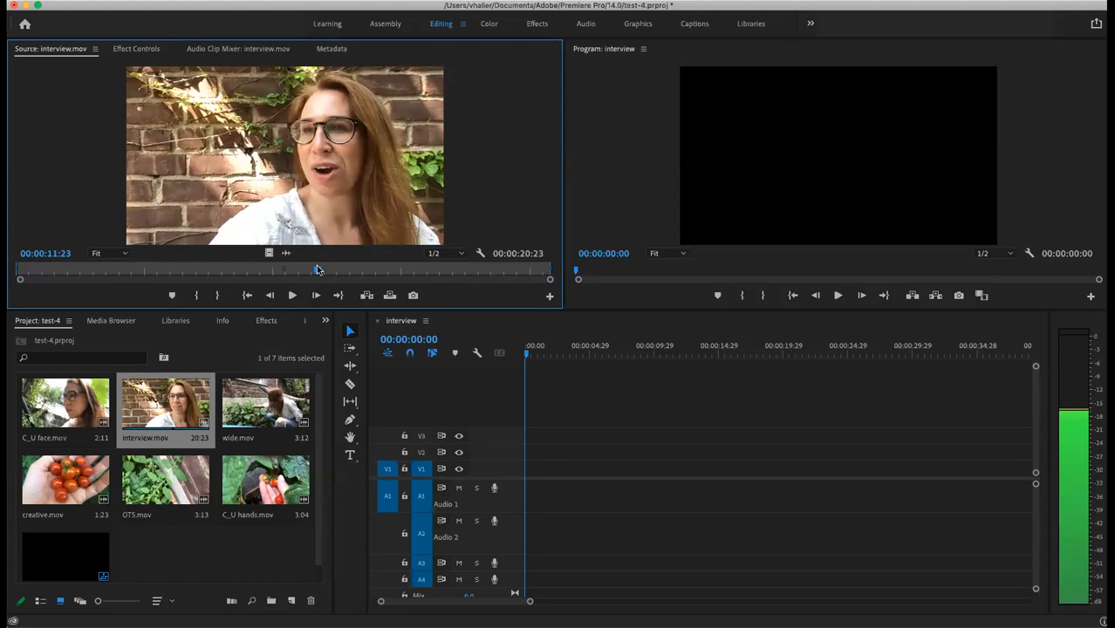
pyautogui.click(316, 266)
pyautogui.press('space')
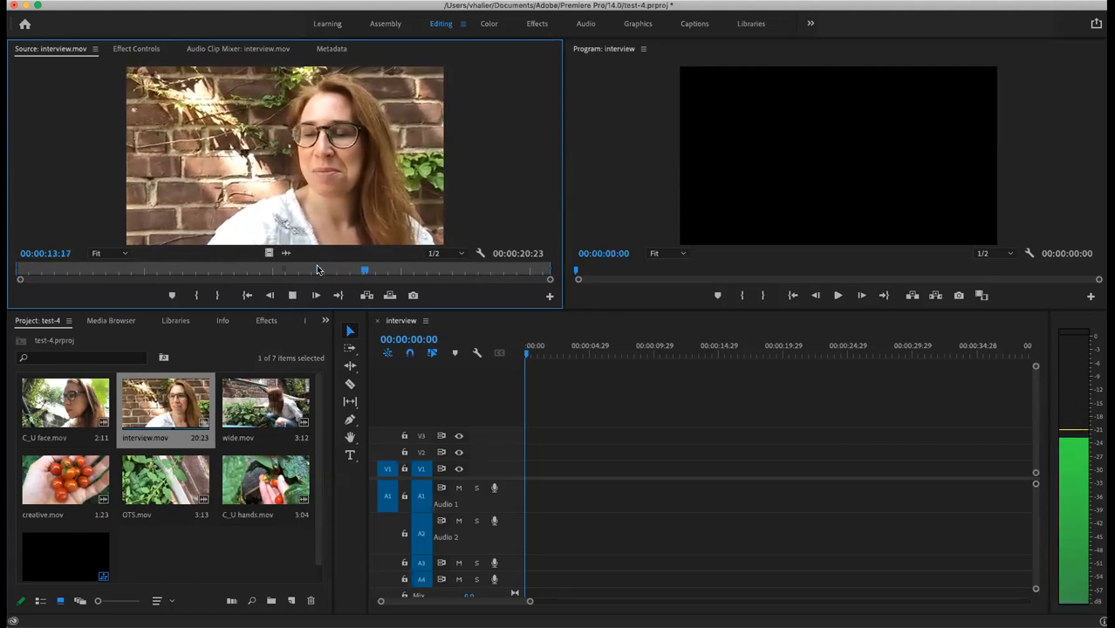
pyautogui.press('space')
# Step: Mark In at 00:00:13:28 and Out at 00:00:18:26 in the Source monitor
pyautogui.moveTo(377, 268); pyautogui.dragTo(370, 271)
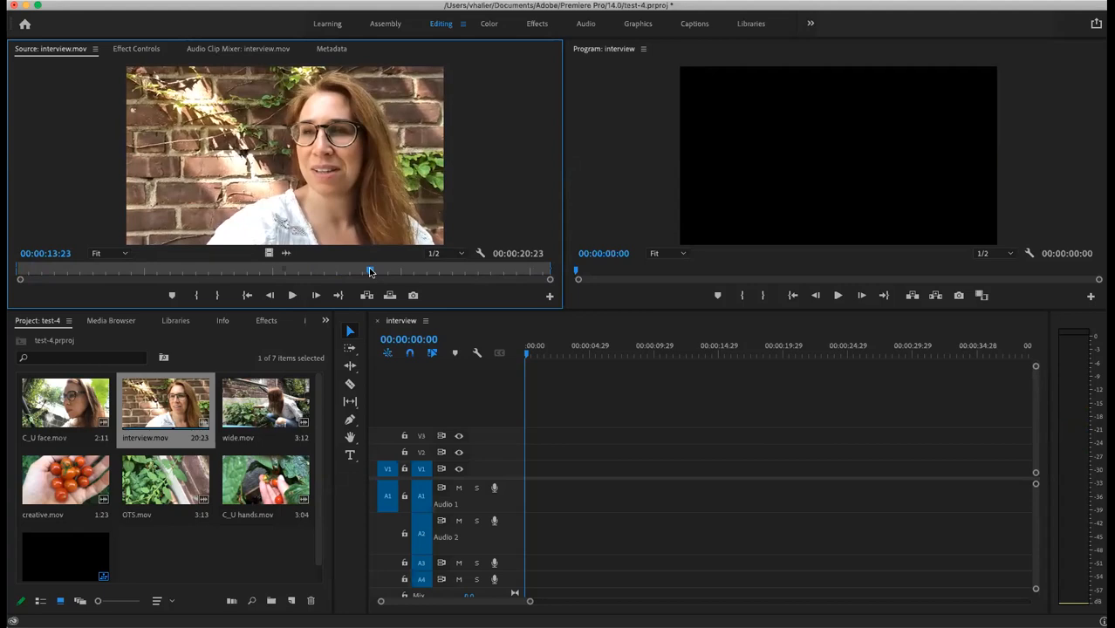
pyautogui.hotkey('shift', 'Right')
pyautogui.hotkey('shift', 'Right')
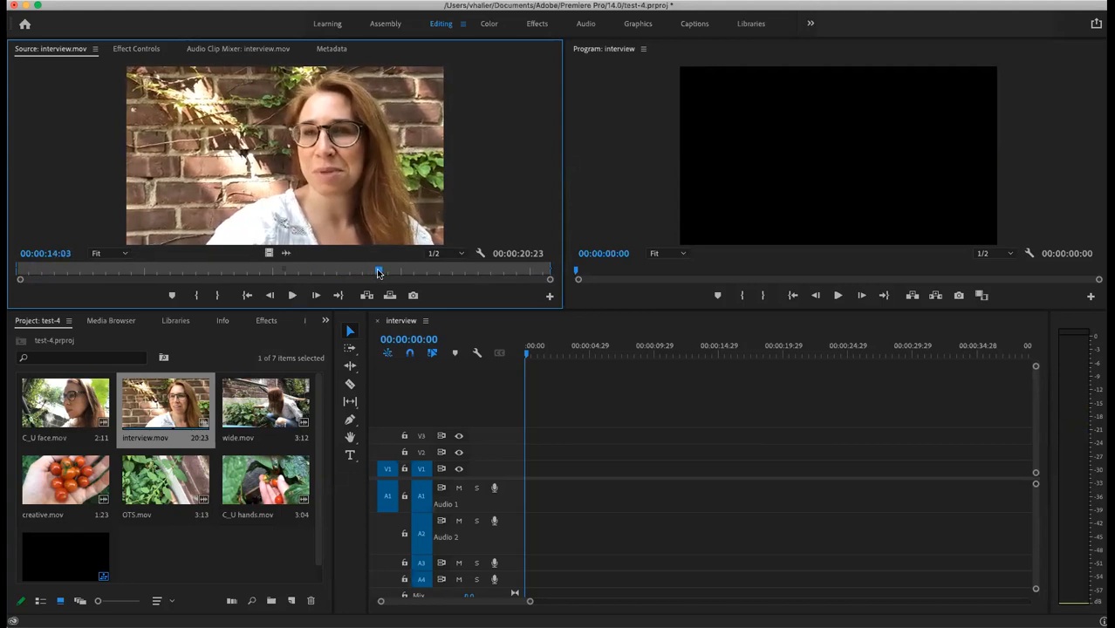
pyautogui.moveTo(376, 267); pyautogui.dragTo(373, 268)
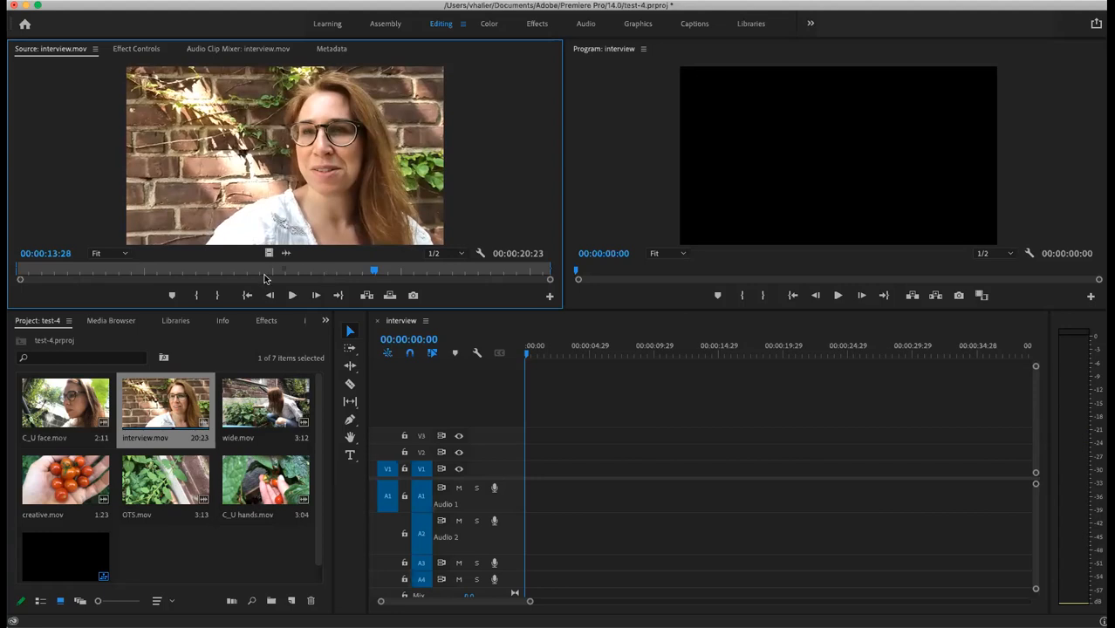
pyautogui.click(197, 296)
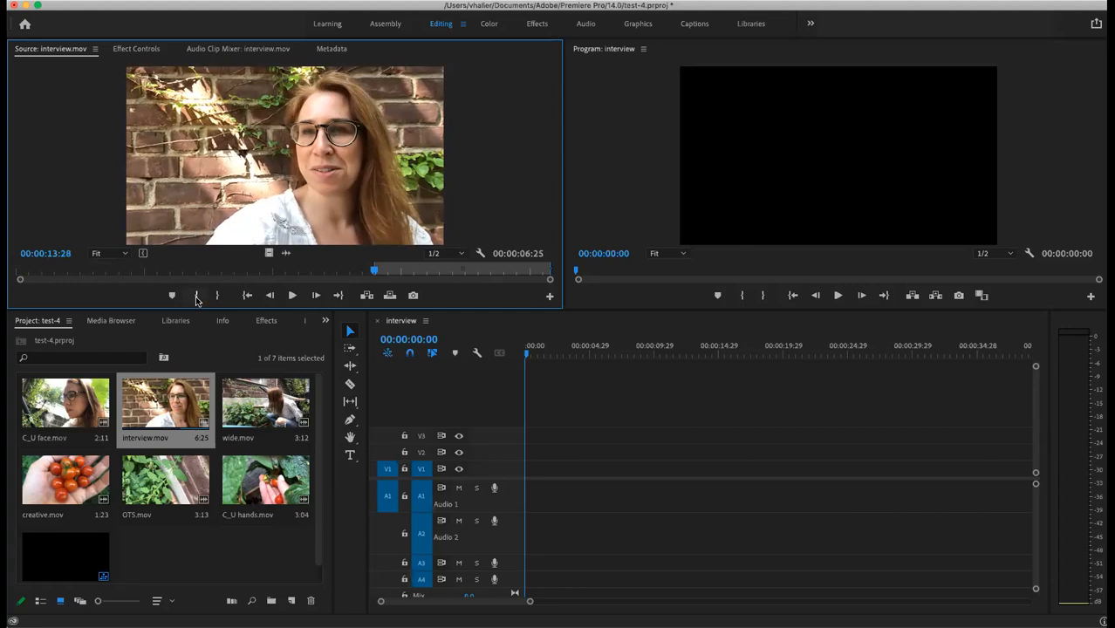
pyautogui.press('space')
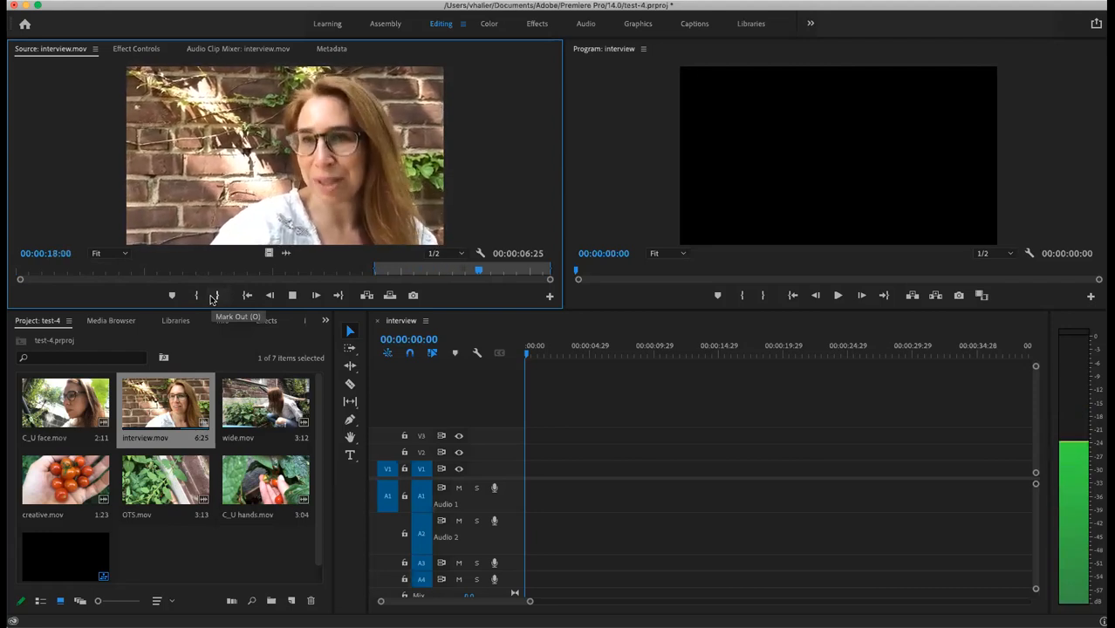
pyautogui.press('space')
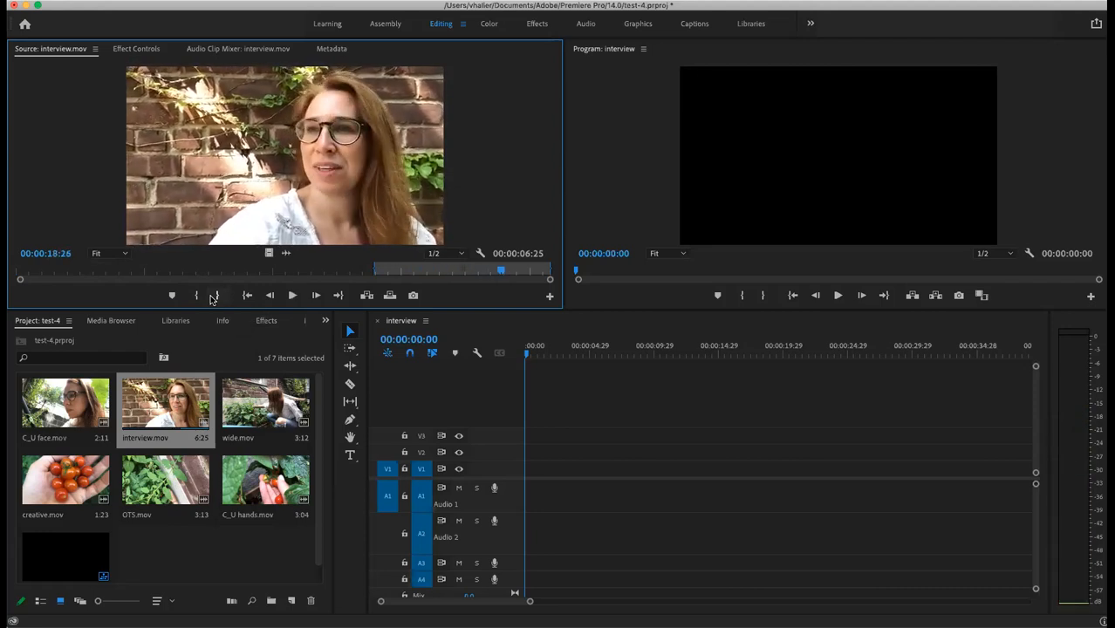
pyautogui.click(217, 296)
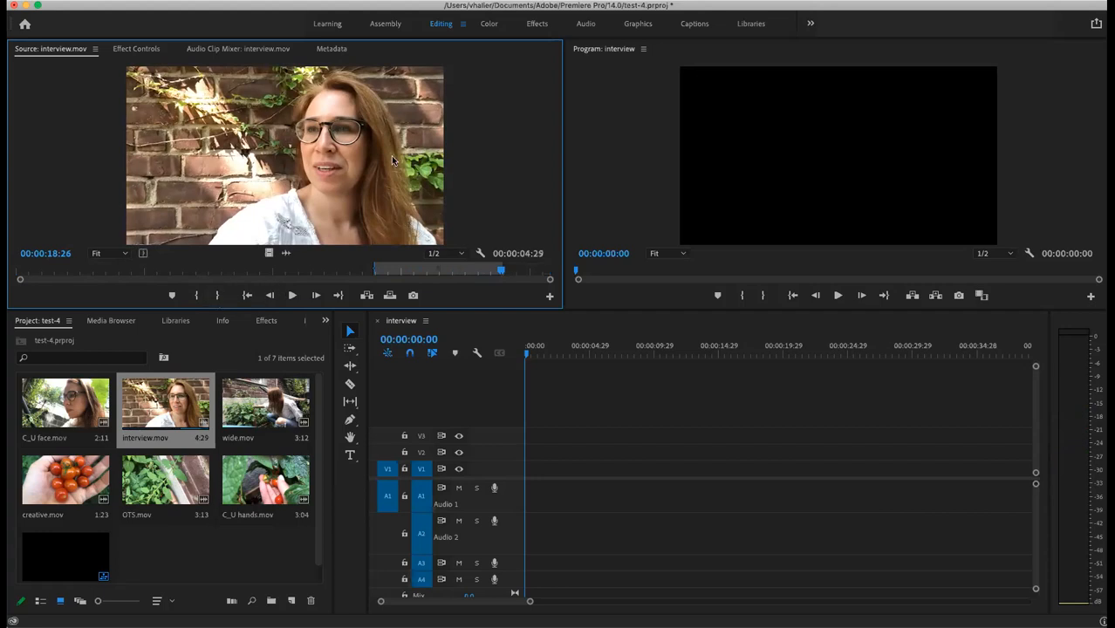
# Step: Overwrite the 4:29 excerpt at the start of V1/A1 and play it back
pyautogui.moveTo(470, 333); pyautogui.dragTo(543, 500)
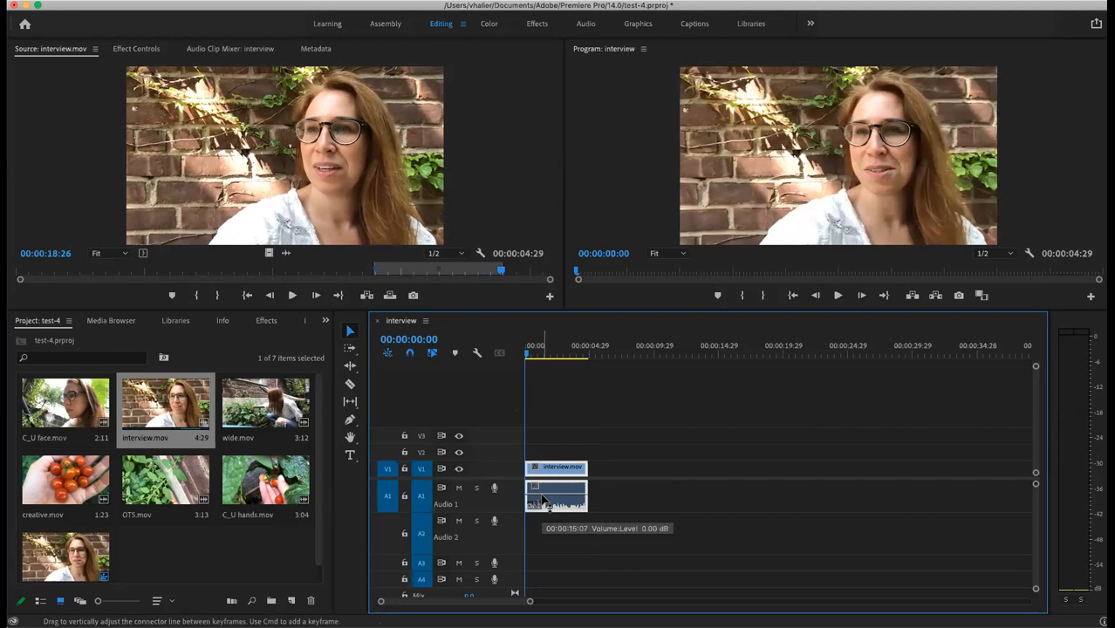
pyautogui.press('space')
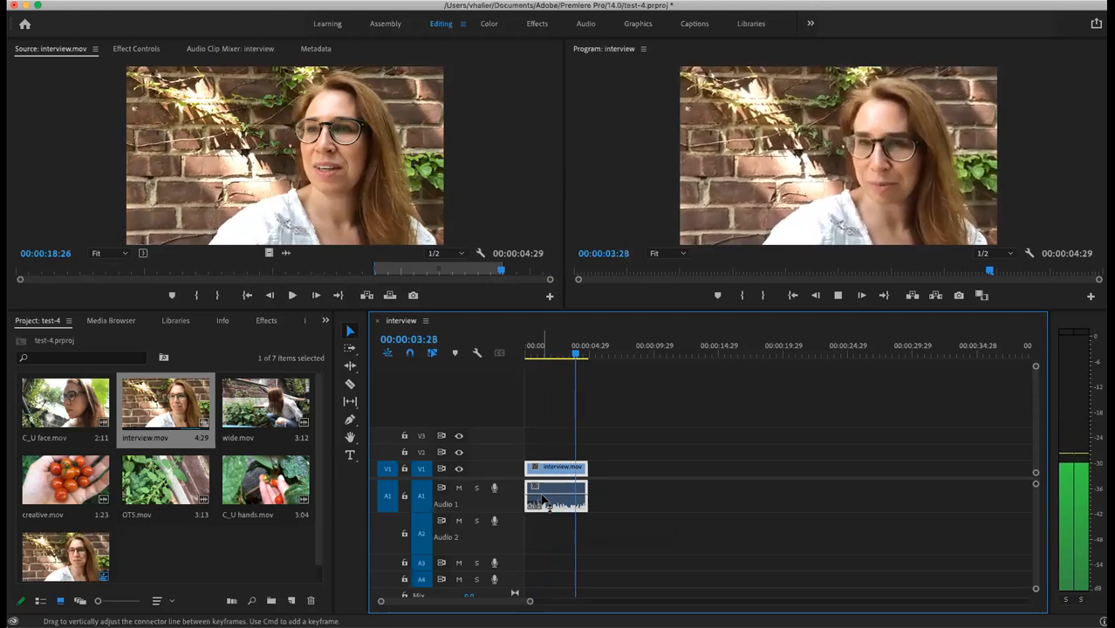
pyautogui.press('space')
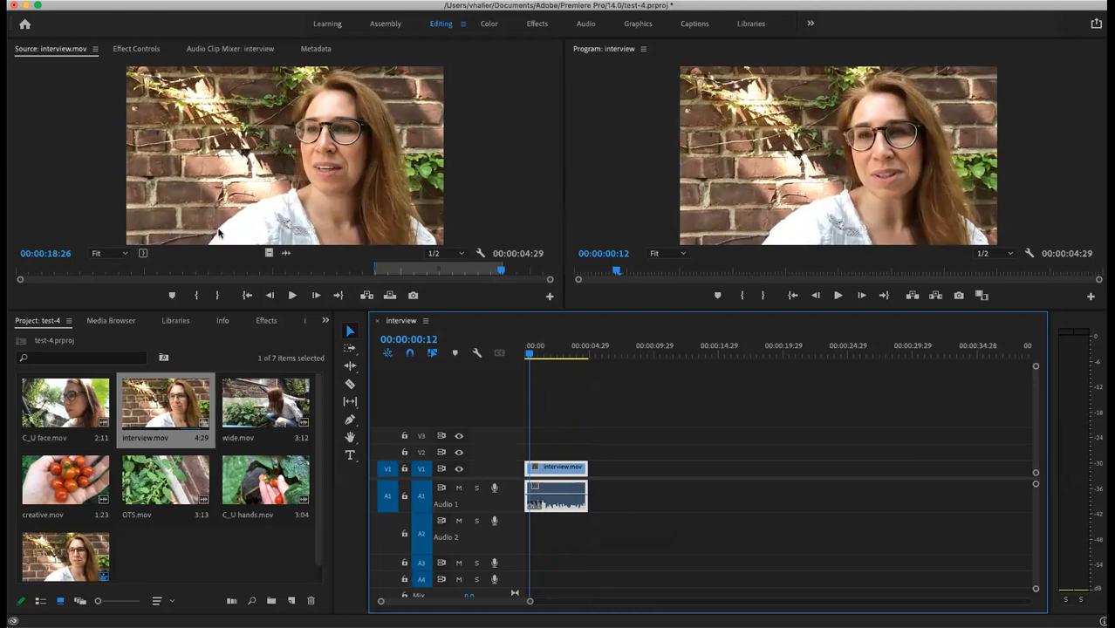
pyautogui.click(166, 406)
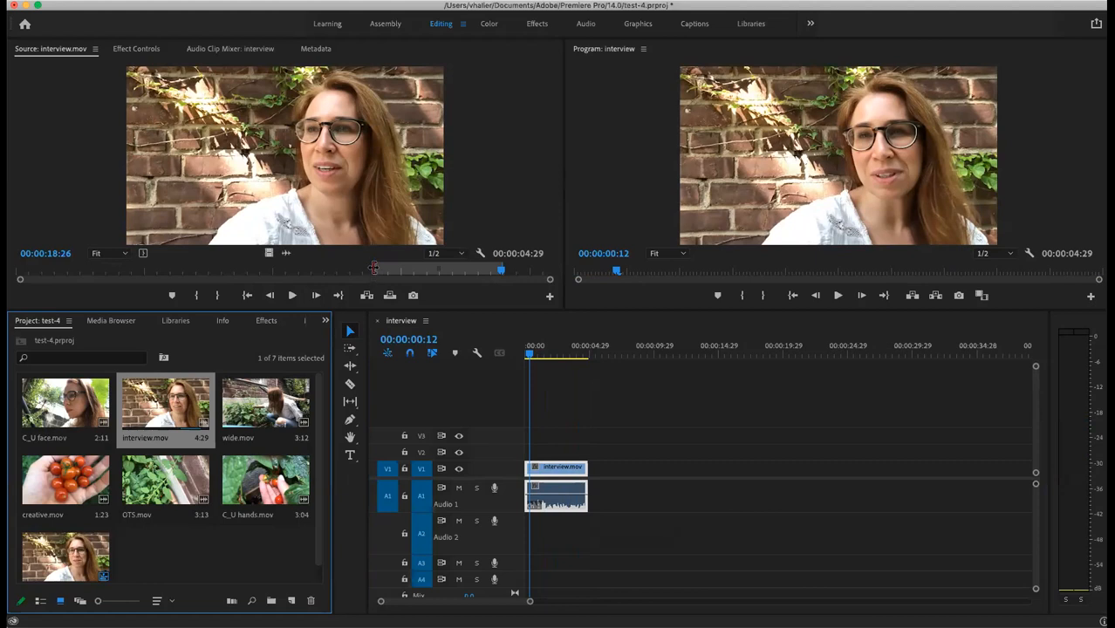
# Step: Reset interview.mov's In point and locate the answer's start at 00:00:01:09
pyautogui.moveTo(373, 270); pyautogui.dragTo(12, 255)
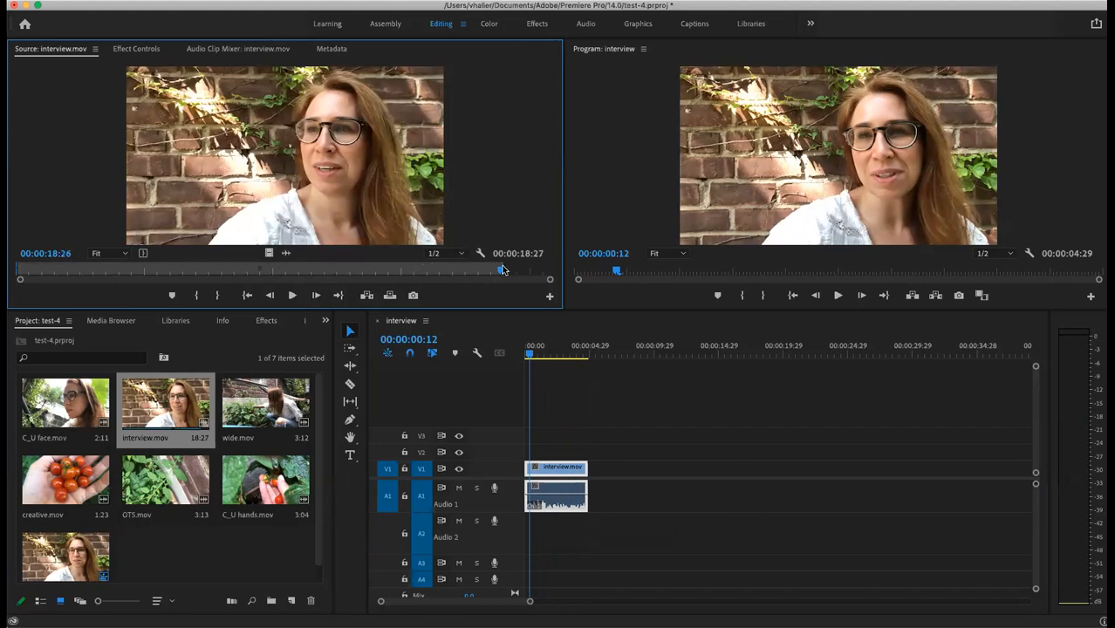
pyautogui.moveTo(501, 270); pyautogui.dragTo(564, 273)
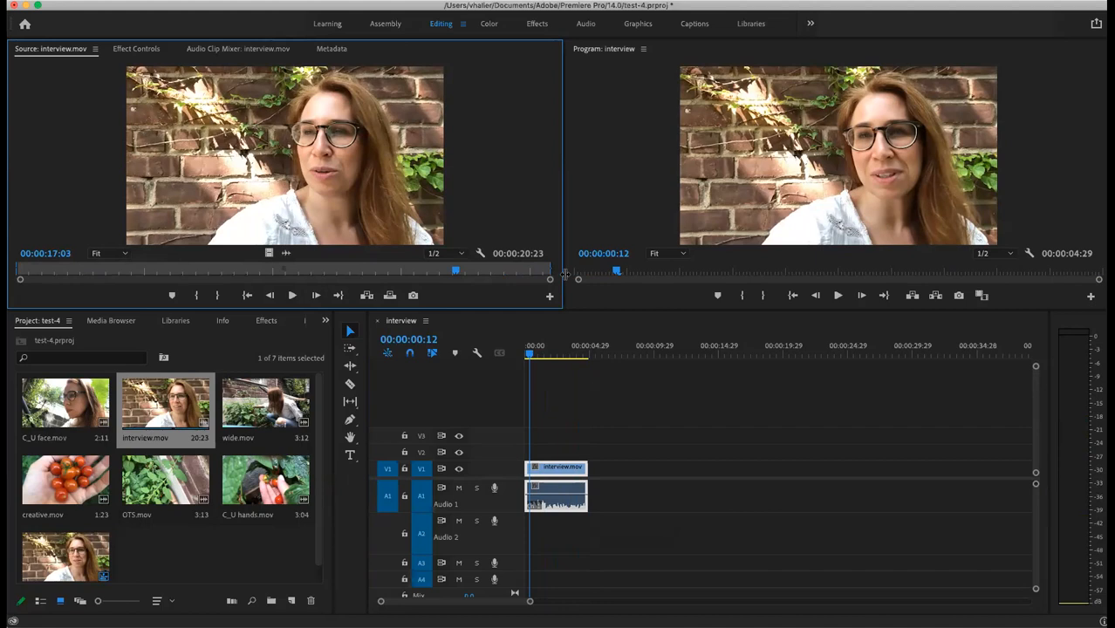
pyautogui.click(337, 272)
pyautogui.moveTo(329, 284); pyautogui.dragTo(17, 281)
pyautogui.press('space')
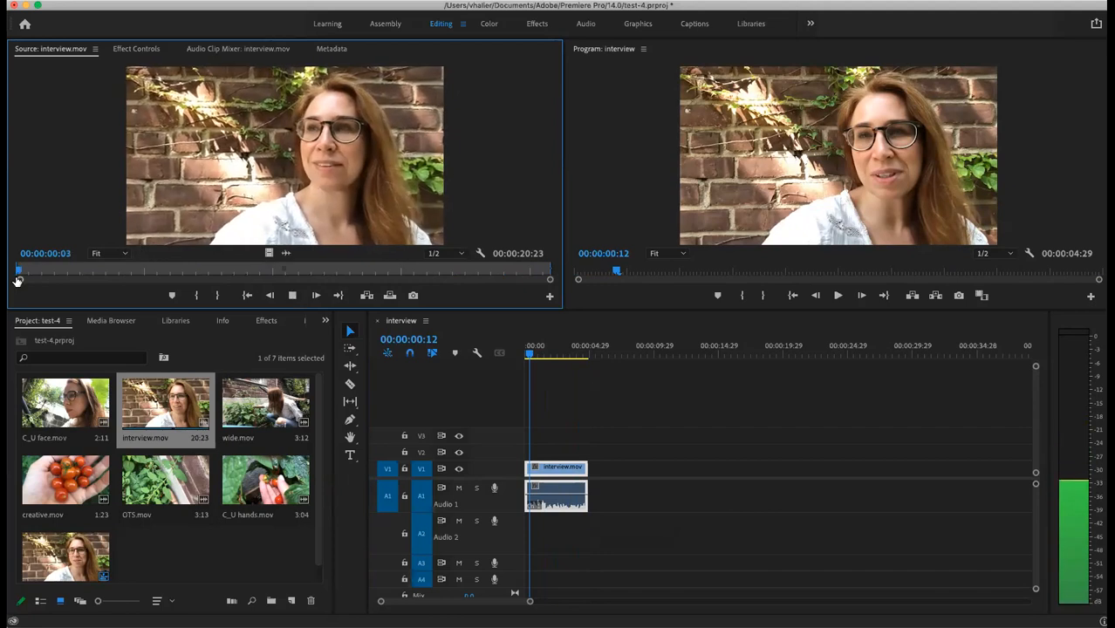
pyautogui.press('space')
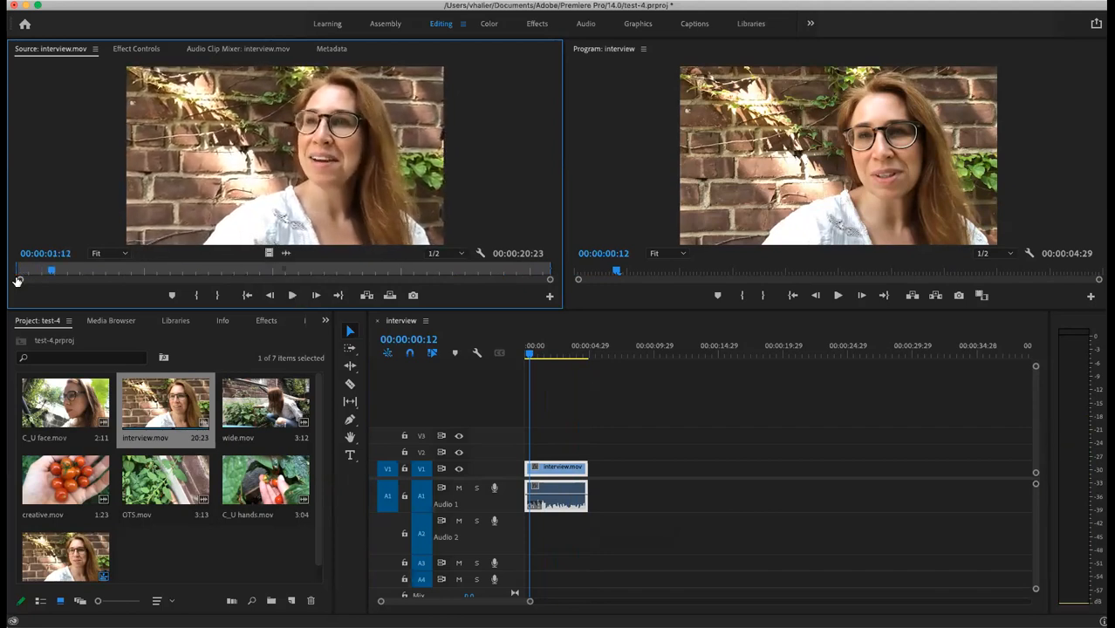
pyautogui.click(48, 274)
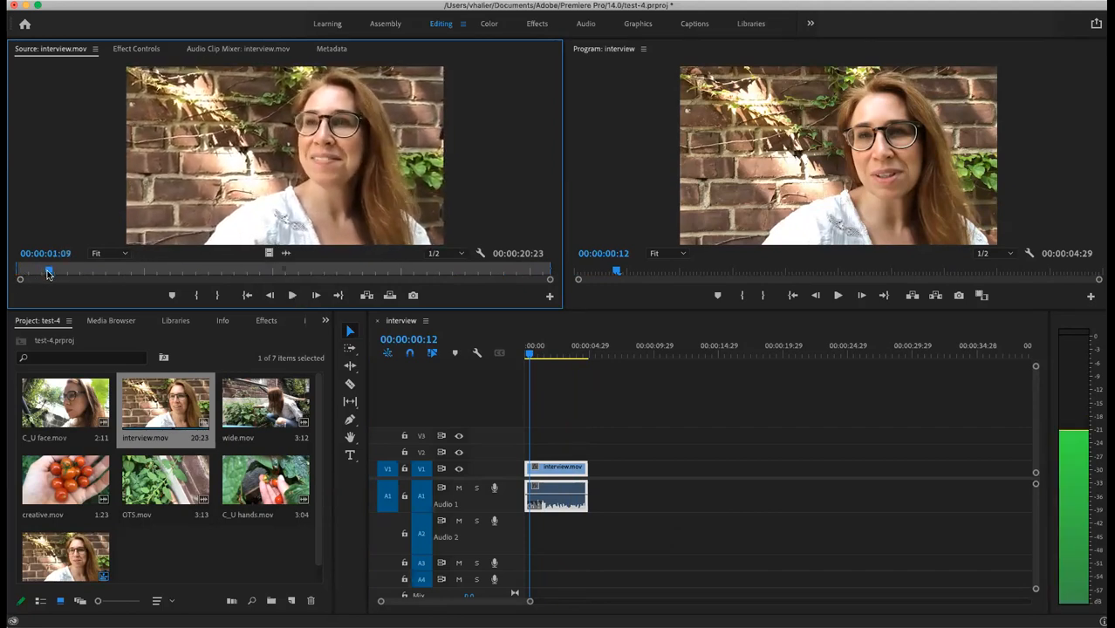
# Step: Mark In at 00:00:01:09 and Out at 00:00:12:11 in the Source monitor
pyautogui.click(196, 297)
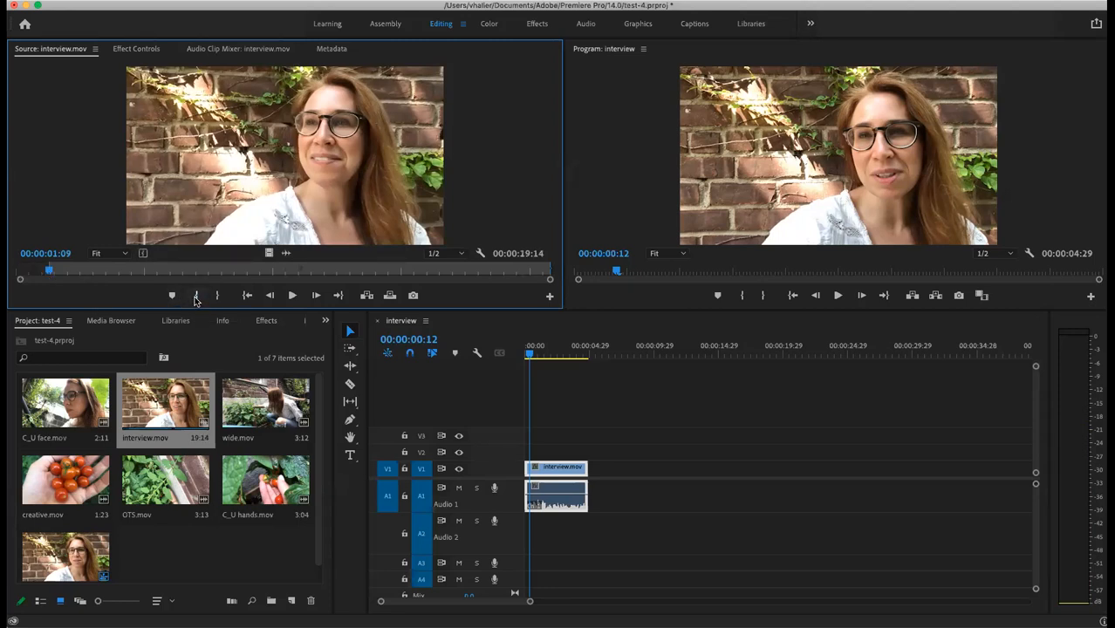
pyautogui.press('space')
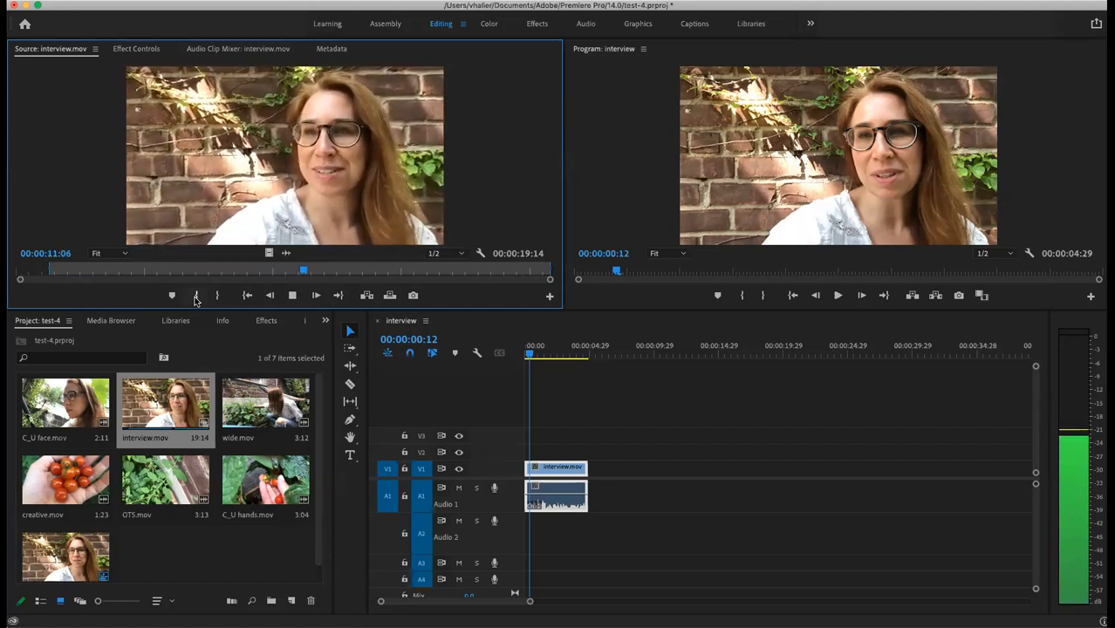
pyautogui.press('space')
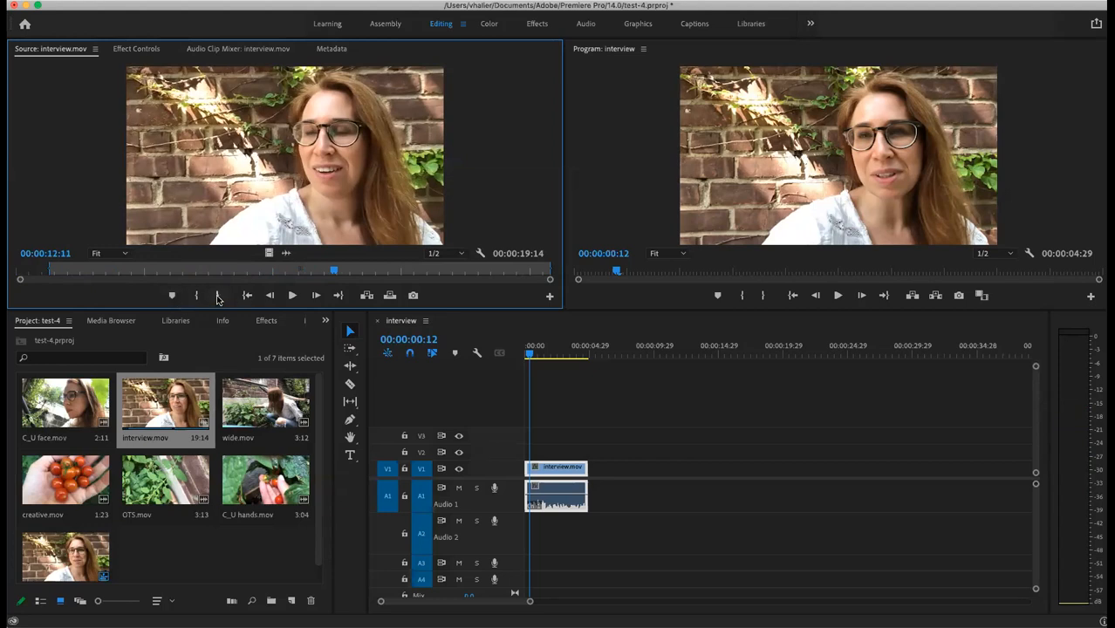
pyautogui.click(217, 295)
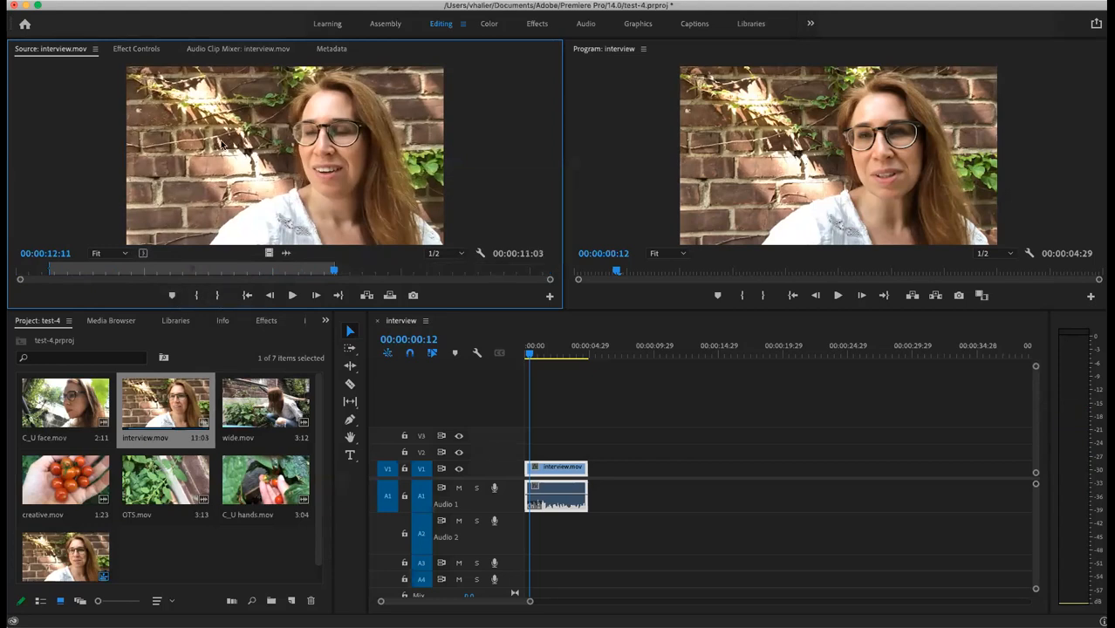
# Step: Add the 11:03 excerpt after the first clip on V1/A1 and clear the source marks
pyautogui.moveTo(491, 292); pyautogui.dragTo(612, 472)
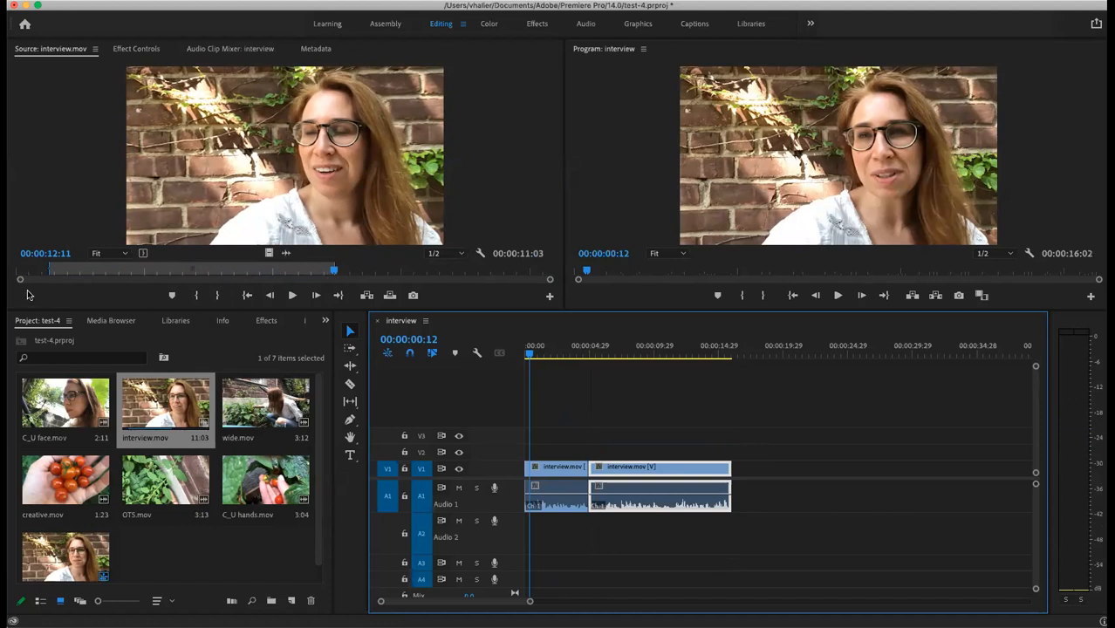
pyautogui.moveTo(48, 269); pyautogui.dragTo(19, 270)
pyautogui.moveTo(333, 266); pyautogui.dragTo(549, 268)
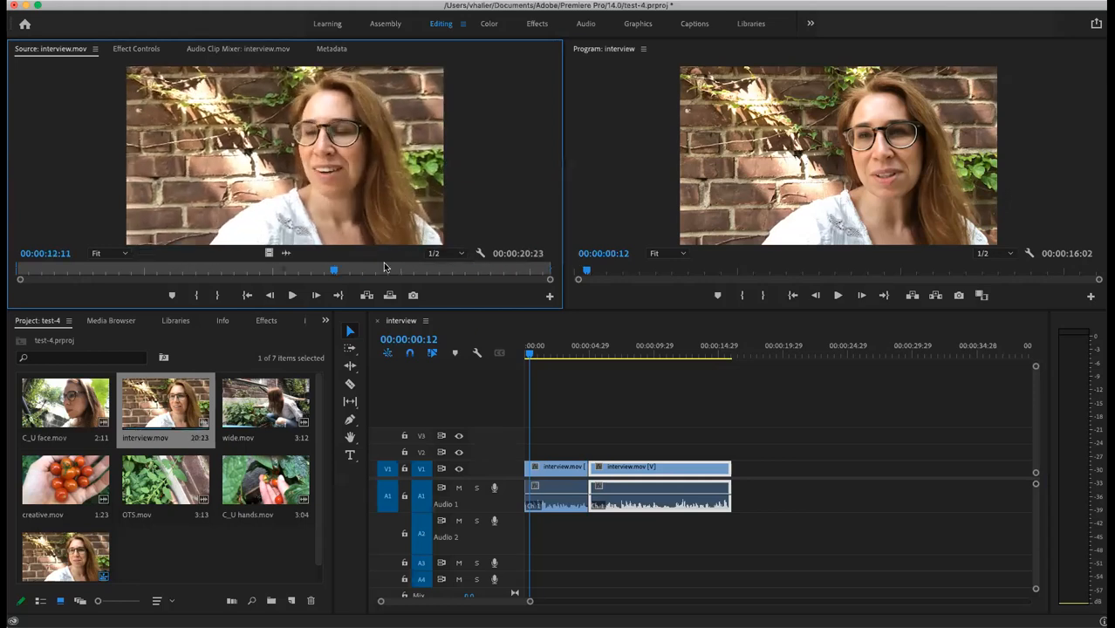
# Step: Mark a new source In point at 00:00:18:28 in interview.mov
pyautogui.moveTo(336, 276); pyautogui.dragTo(495, 286)
pyautogui.press('space')
pyautogui.press('space')
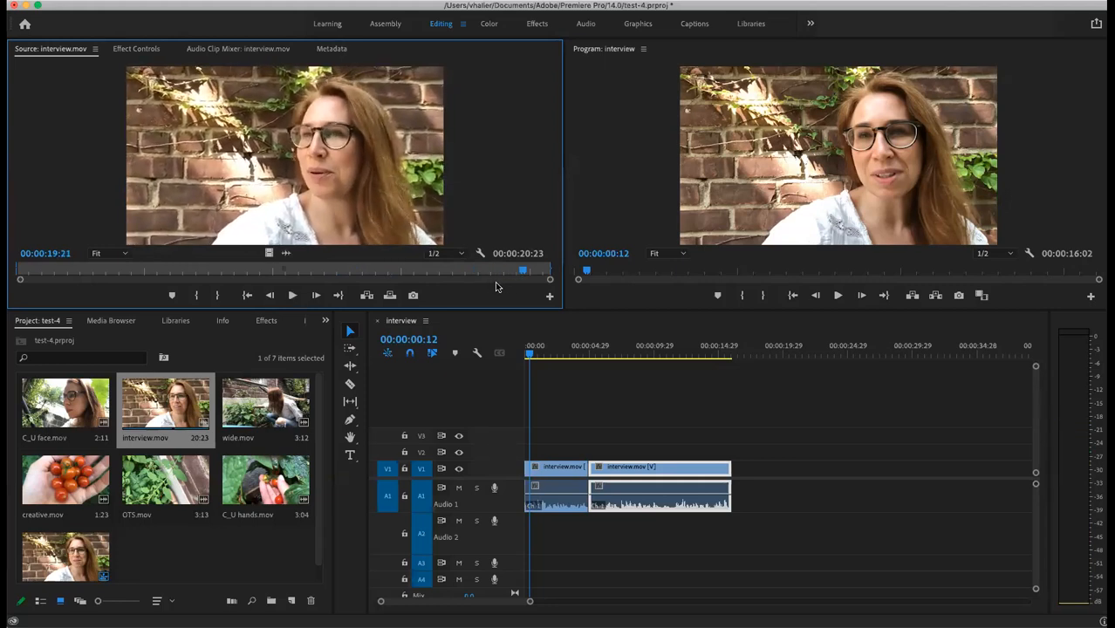
pyautogui.moveTo(521, 269)
pyautogui.mouseDown()
pyautogui.moveTo(494, 269)
pyautogui.moveTo(516, 263)
pyautogui.moveTo(505, 274)
pyautogui.mouseUp()
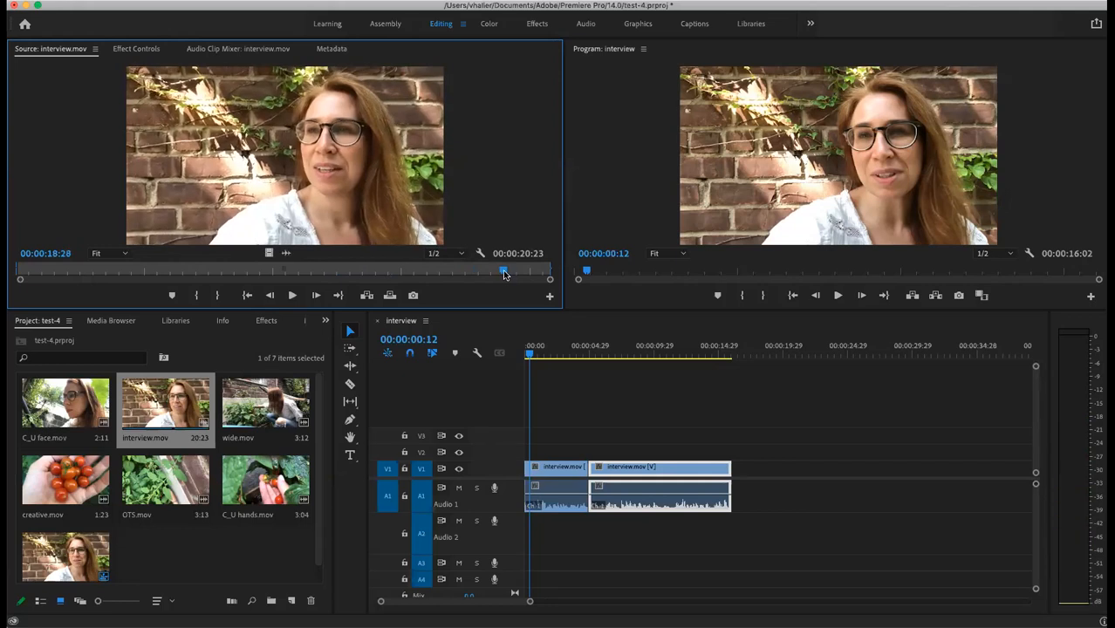
pyautogui.click(198, 297)
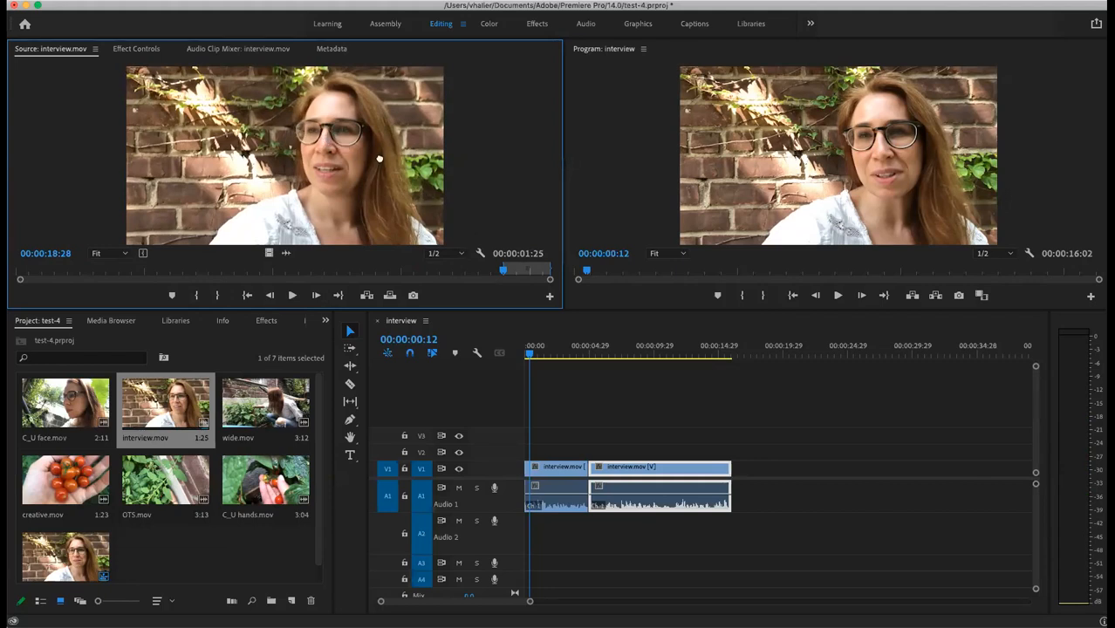
# Step: Append the 1:25 interview cut to the end of V1/A1, play from the start, and save
pyautogui.moveTo(537, 279); pyautogui.dragTo(740, 472)
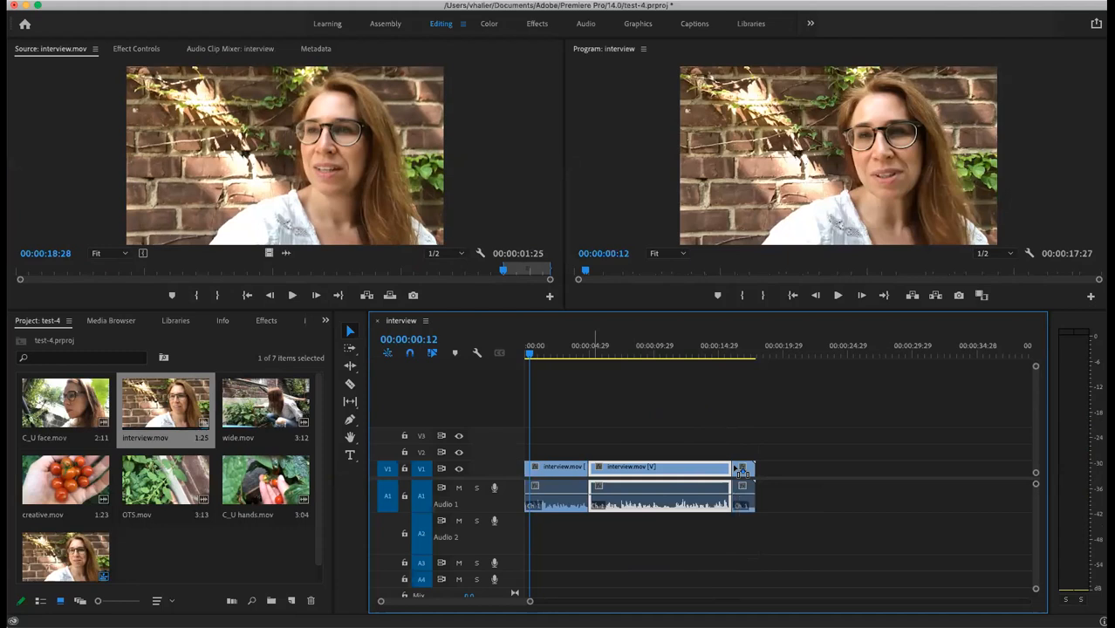
pyautogui.press('Left')
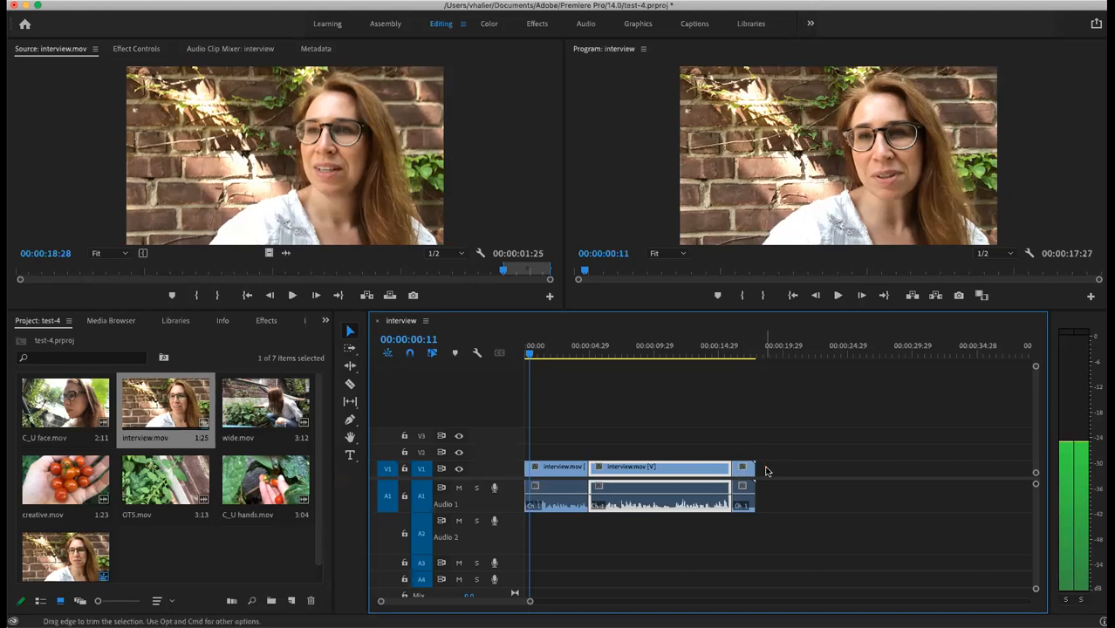
pyautogui.click(523, 354)
pyautogui.press('space')
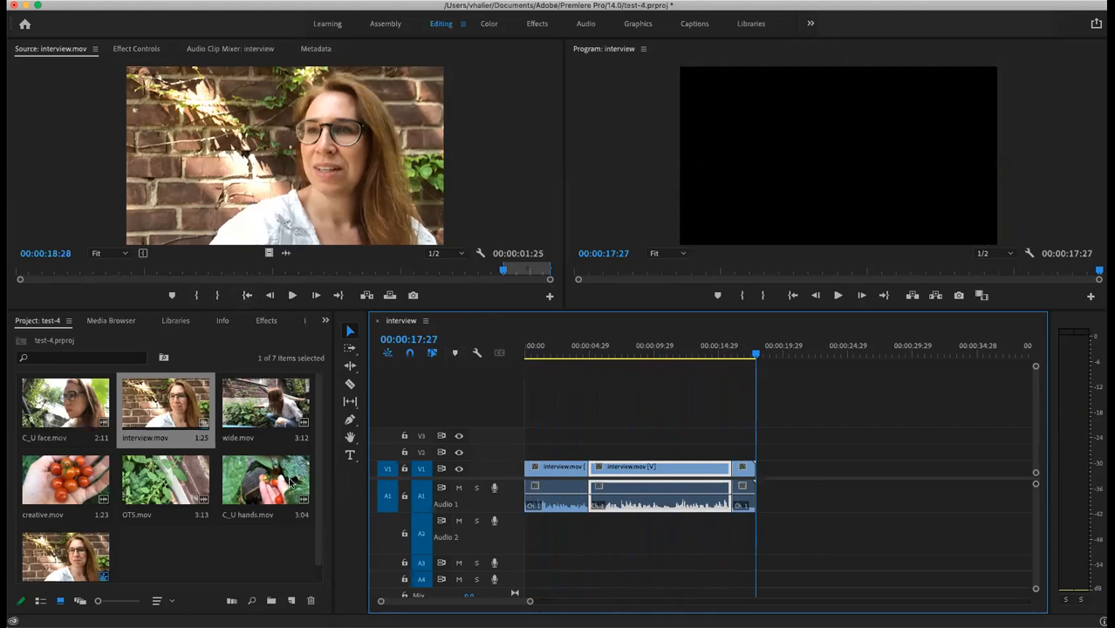
pyautogui.press('super+s')
# Step: Place a C_U hands.mov cutaway on V2 over the interview and nudge it slightly later
pyautogui.doubleClick(247, 501)
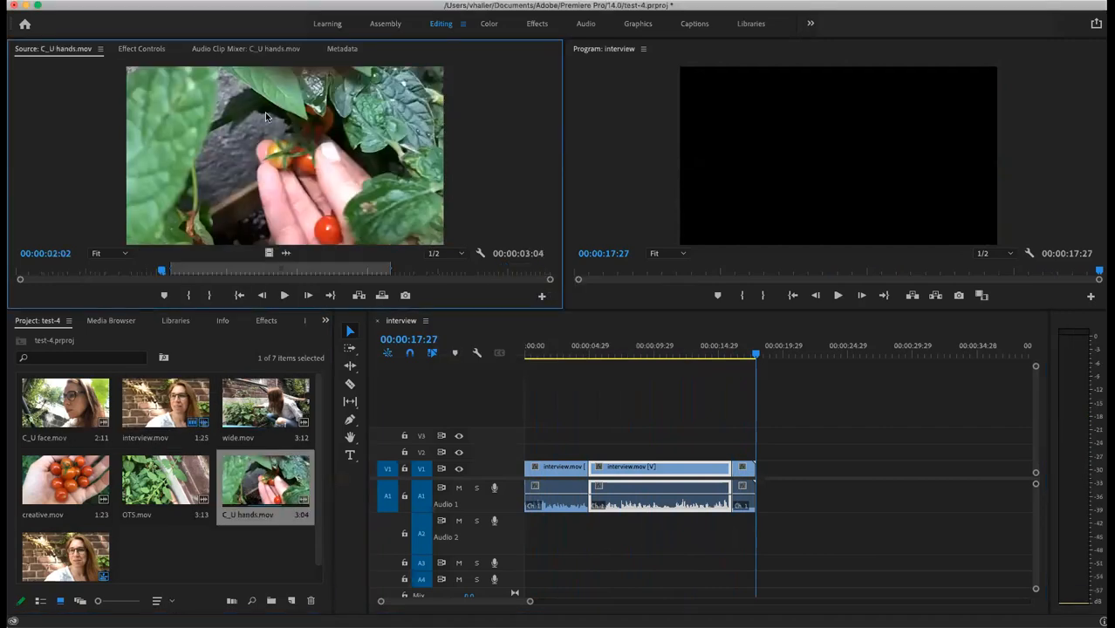
pyautogui.moveTo(471, 284); pyautogui.dragTo(549, 453)
pyautogui.click(572, 461)
pyautogui.moveTo(579, 452); pyautogui.dragTo(587, 452)
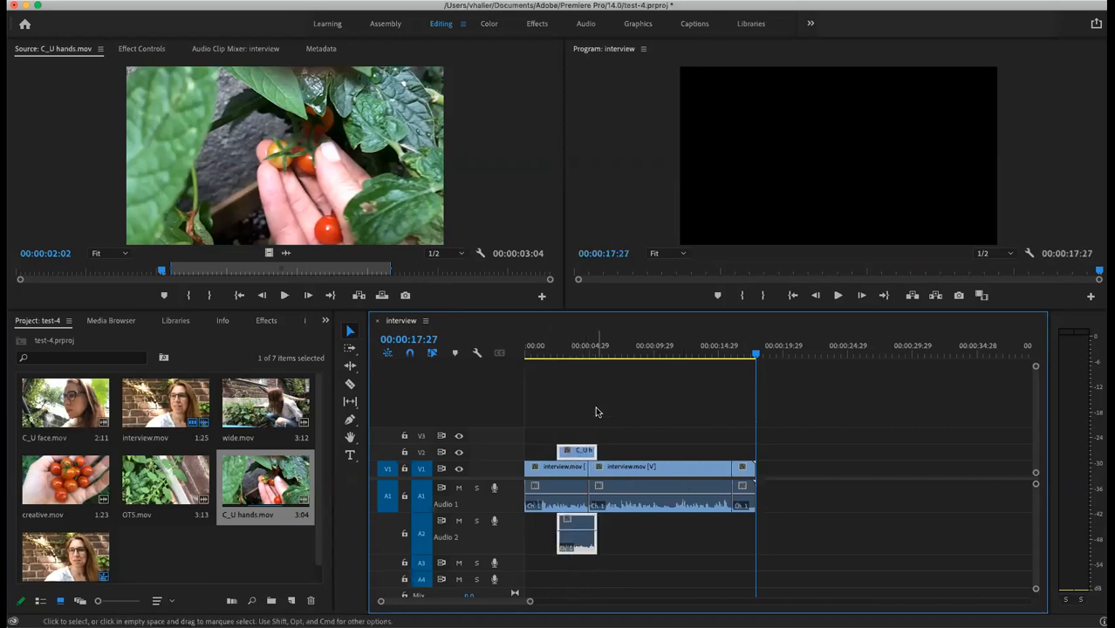
# Step: Add wide.mov and a second C_U hands.mov cutaway on V2
pyautogui.doubleClick(265, 401)
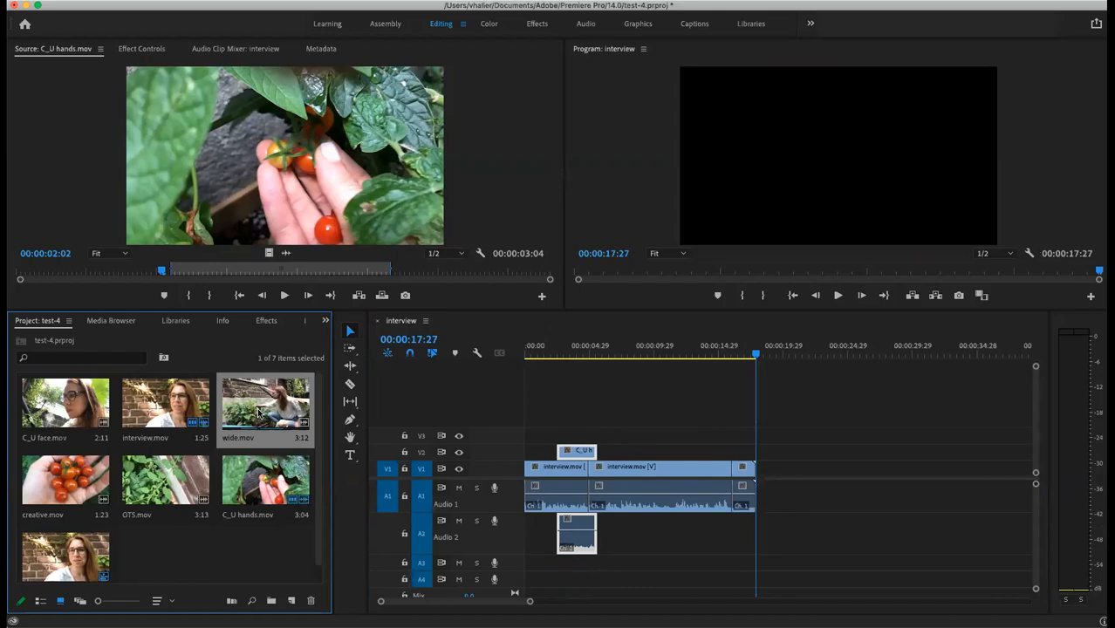
pyautogui.moveTo(503, 279); pyautogui.dragTo(605, 446)
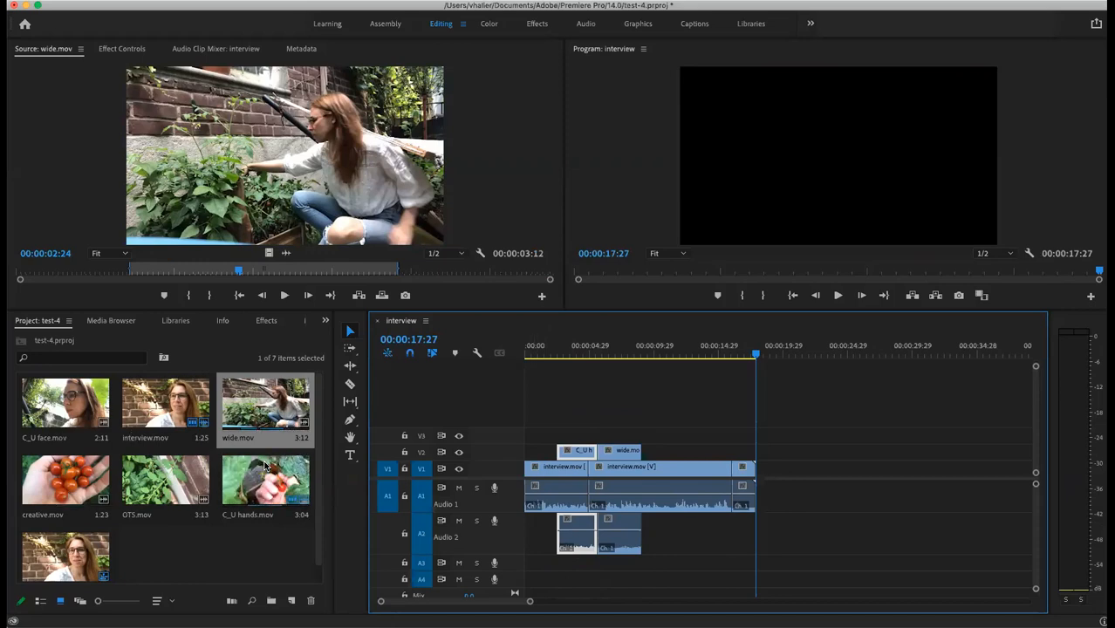
pyautogui.doubleClick(282, 487)
pyautogui.moveTo(587, 274); pyautogui.dragTo(675, 454)
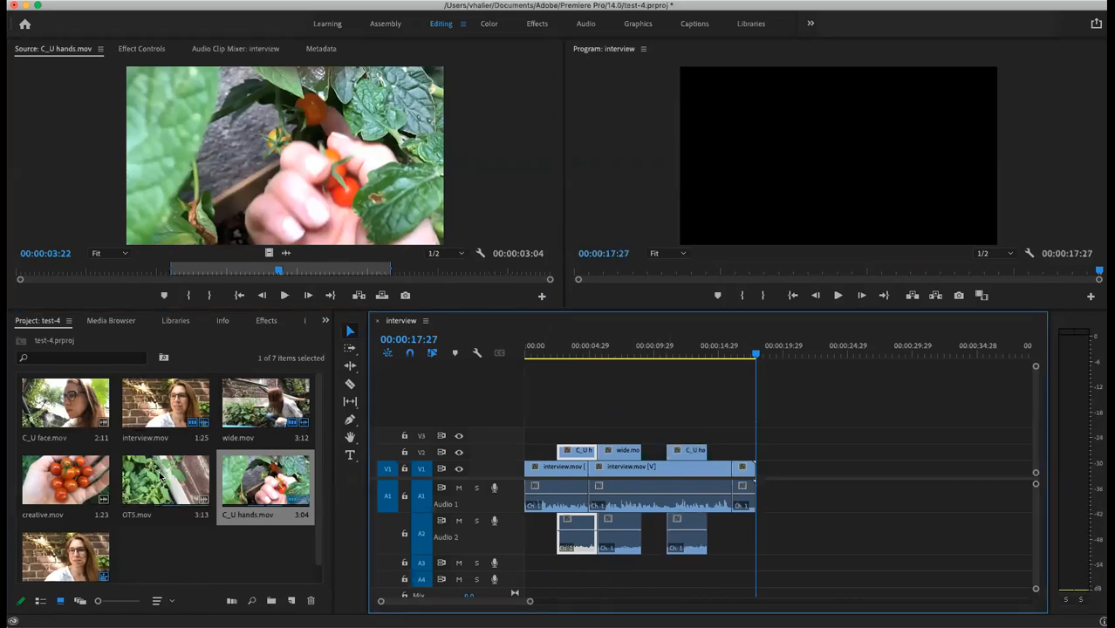
# Step: Add OTS.mov on V2, followed by creative.mov at the end
pyautogui.doubleClick(163, 480)
pyautogui.moveTo(399, 205); pyautogui.dragTo(714, 461)
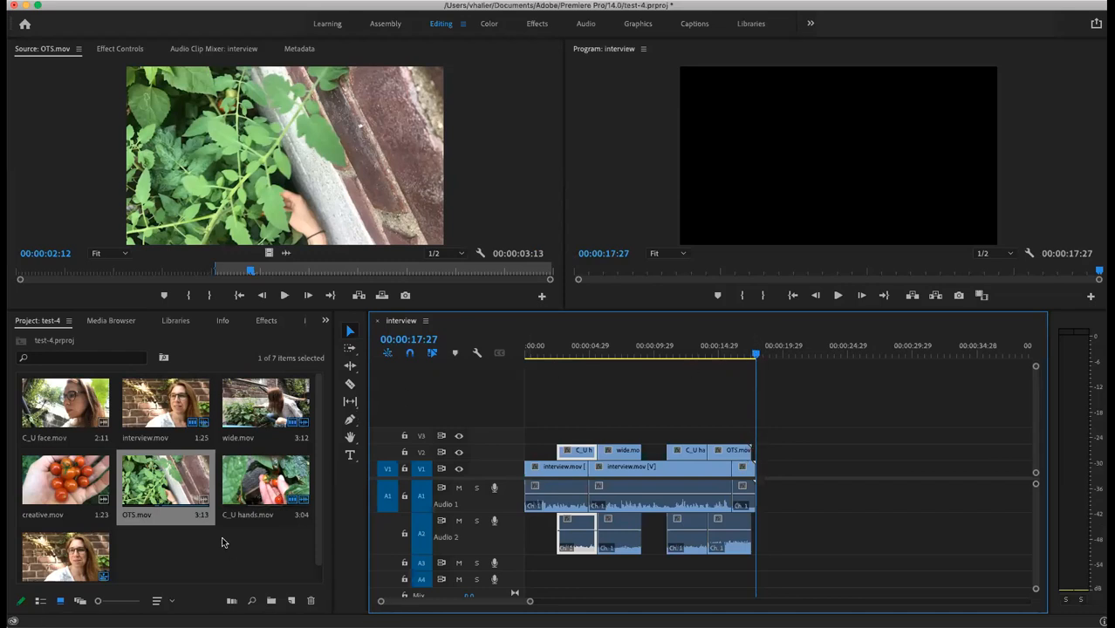
pyautogui.doubleClick(55, 480)
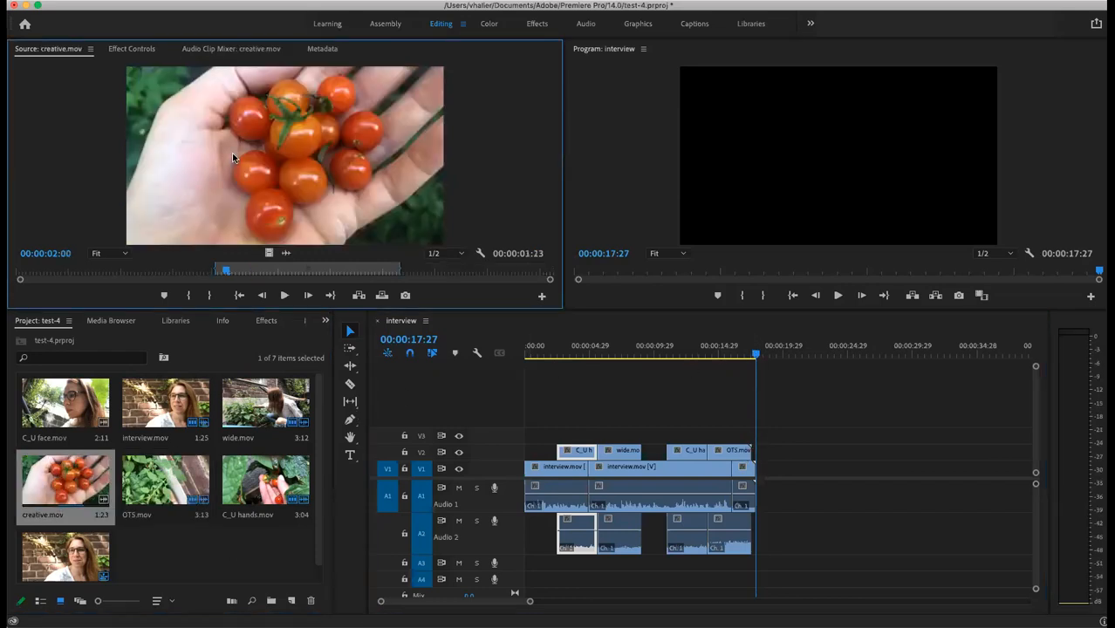
pyautogui.moveTo(630, 323); pyautogui.dragTo(775, 455)
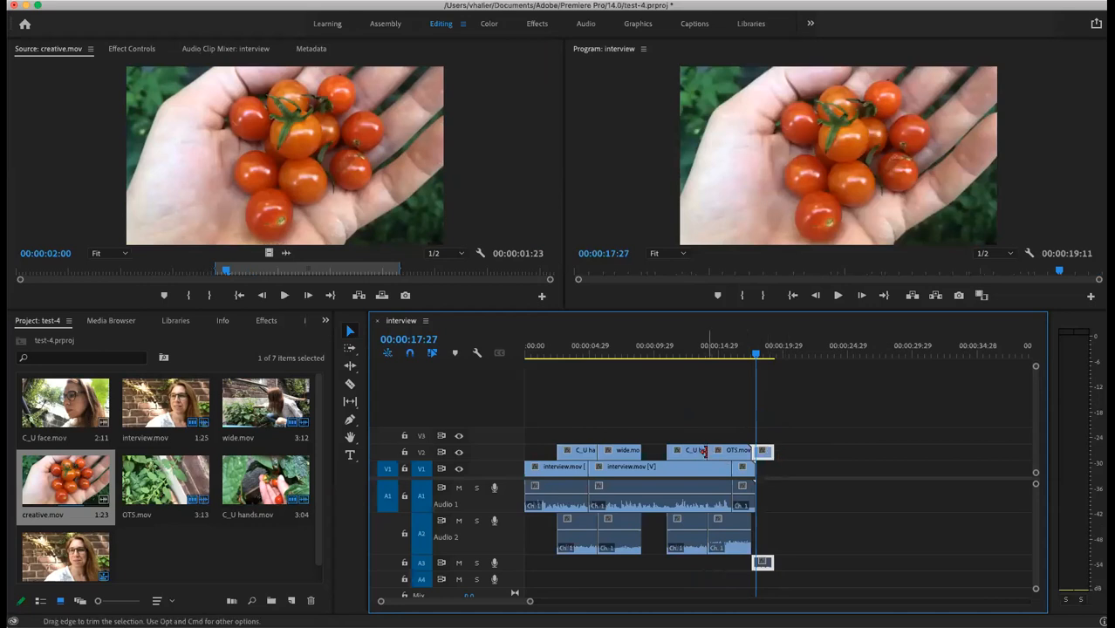
# Step: Shorten the second C_U hands cutaway and select the OTS and creative.mov clips
pyautogui.moveTo(704, 451); pyautogui.dragTo(756, 451)
pyautogui.click(718, 456)
pyautogui.click(760, 452)
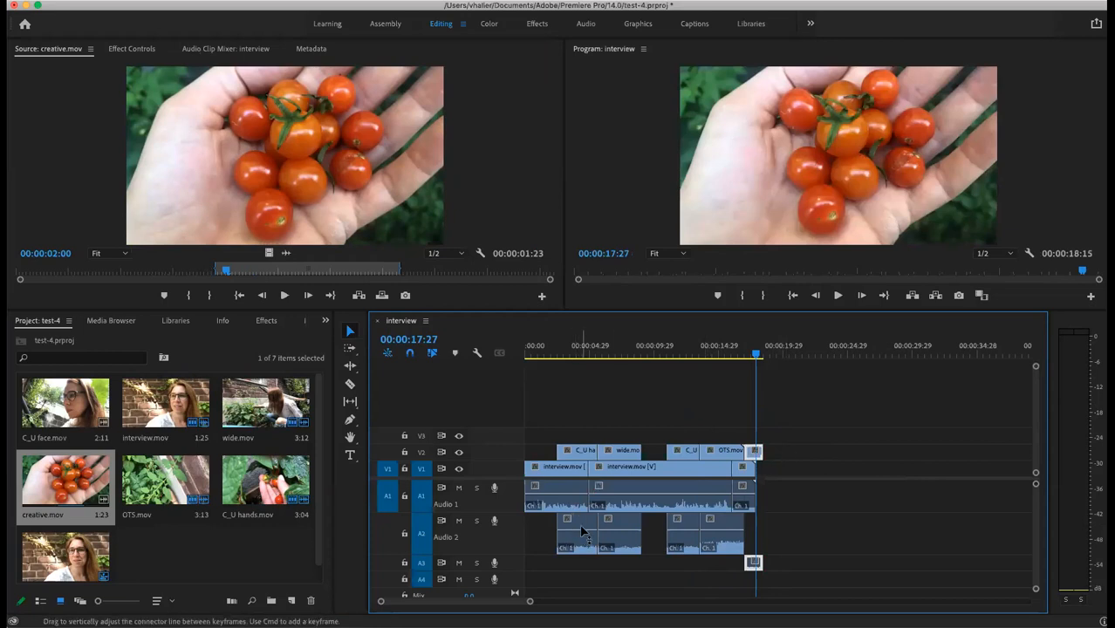
# Step: Pull down the B-roll clips' volume on Audio 2, starting at -20.9 dB
pyautogui.moveTo(582, 534); pyautogui.dragTo(618, 553)
pyautogui.click(618, 534)
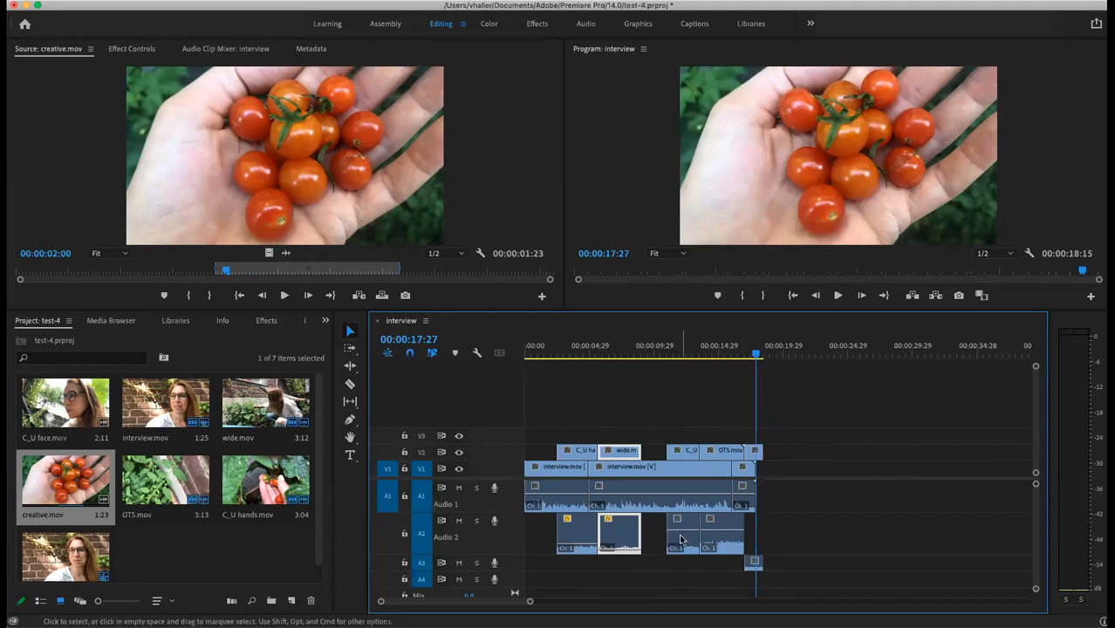
pyautogui.moveTo(683, 534); pyautogui.dragTo(723, 559)
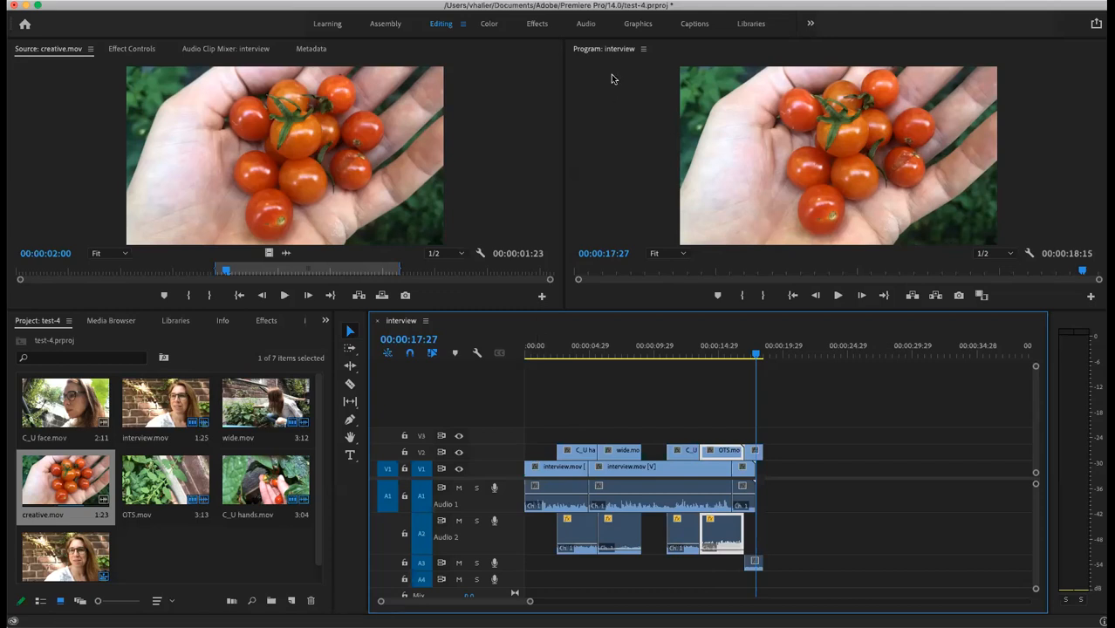
# Step: In the Graphics workspace, type the interviewee's name as a title and move it lower-left
pyautogui.click(636, 23)
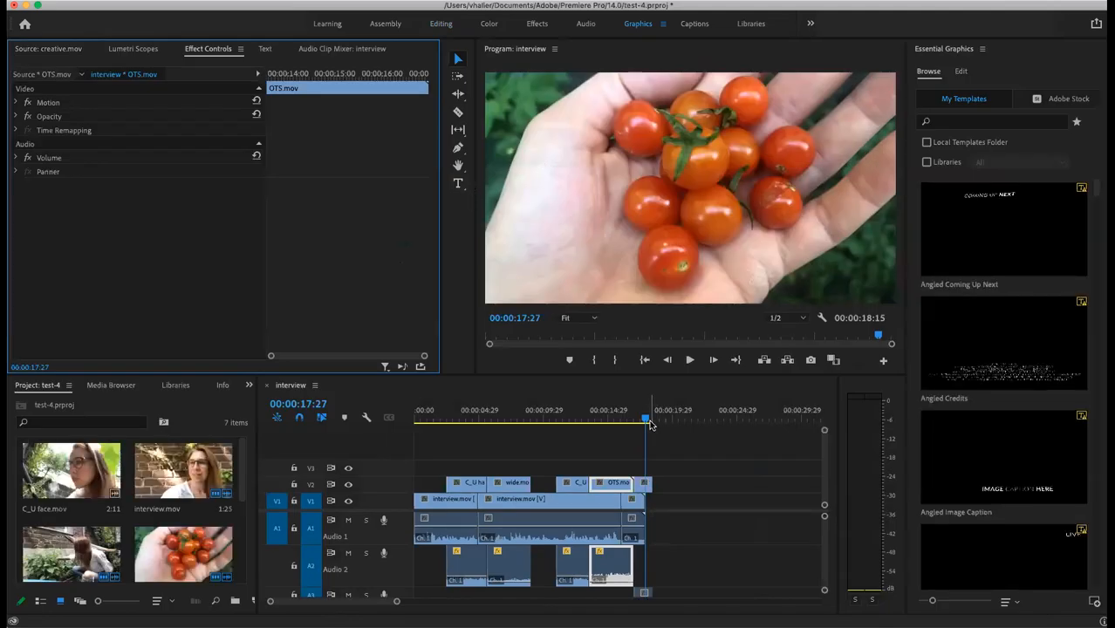
pyautogui.moveTo(645, 421); pyautogui.dragTo(429, 451)
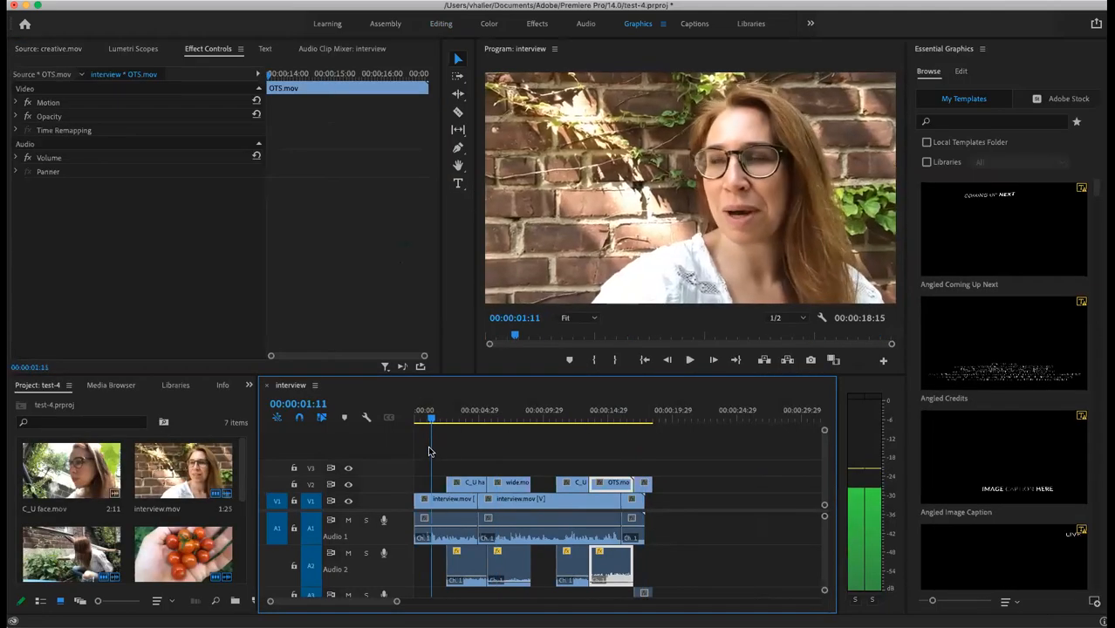
pyautogui.click(457, 186)
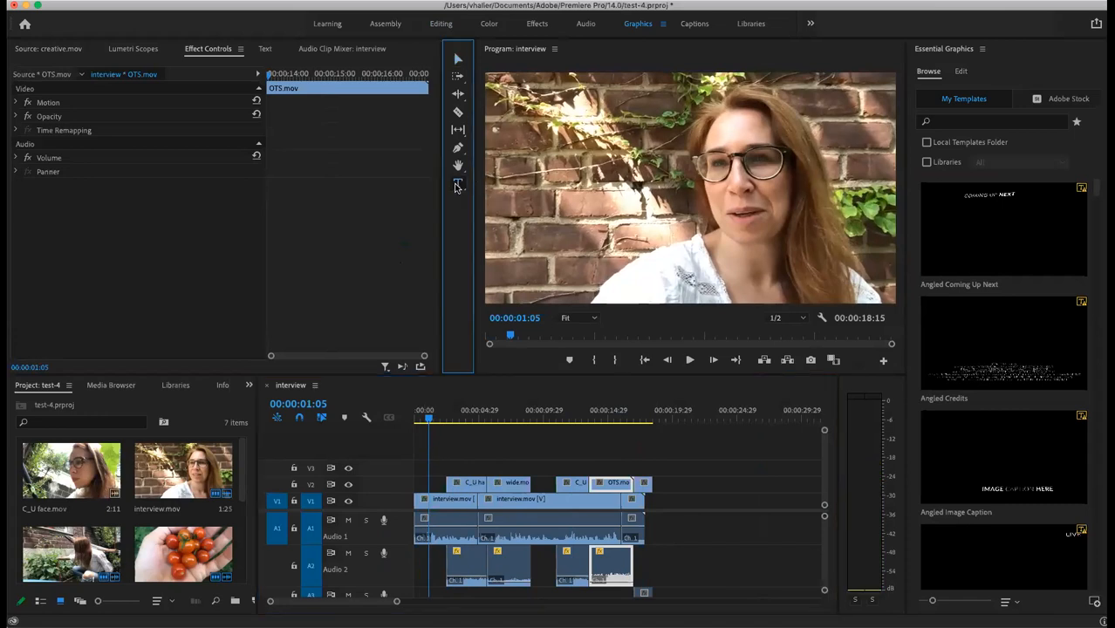
pyautogui.click(506, 203)
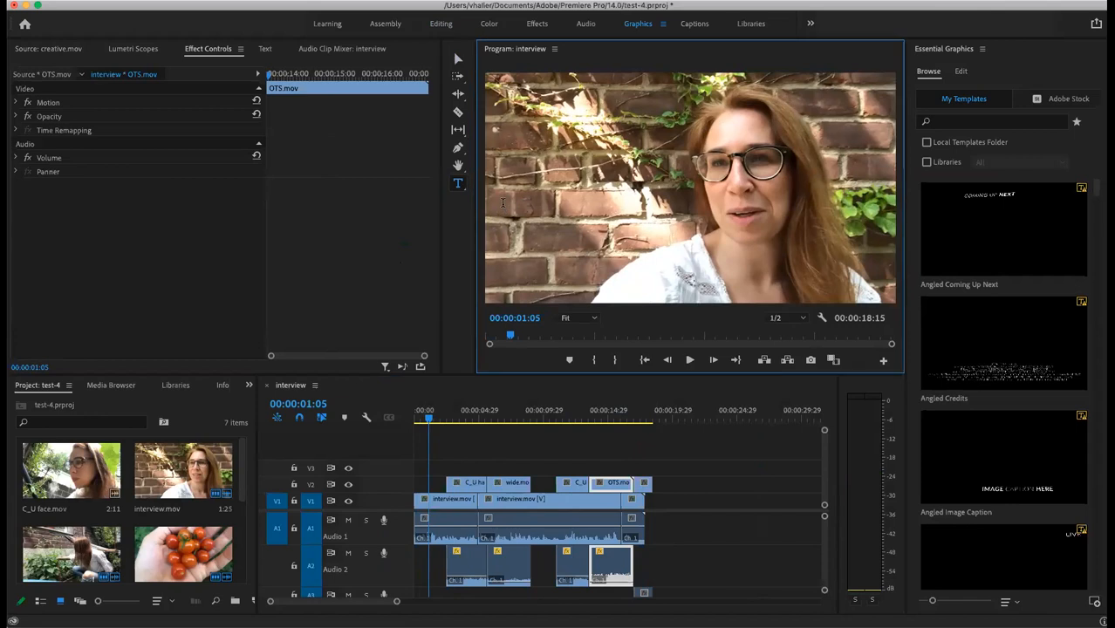
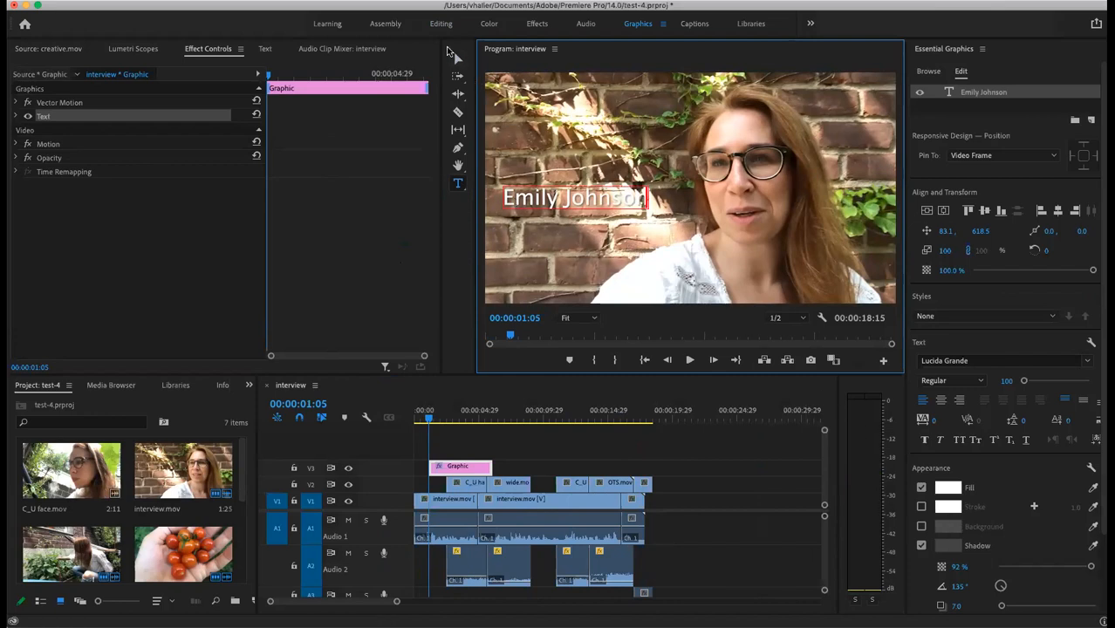
pyautogui.click(458, 59)
pyautogui.moveTo(542, 213); pyautogui.dragTo(526, 245)
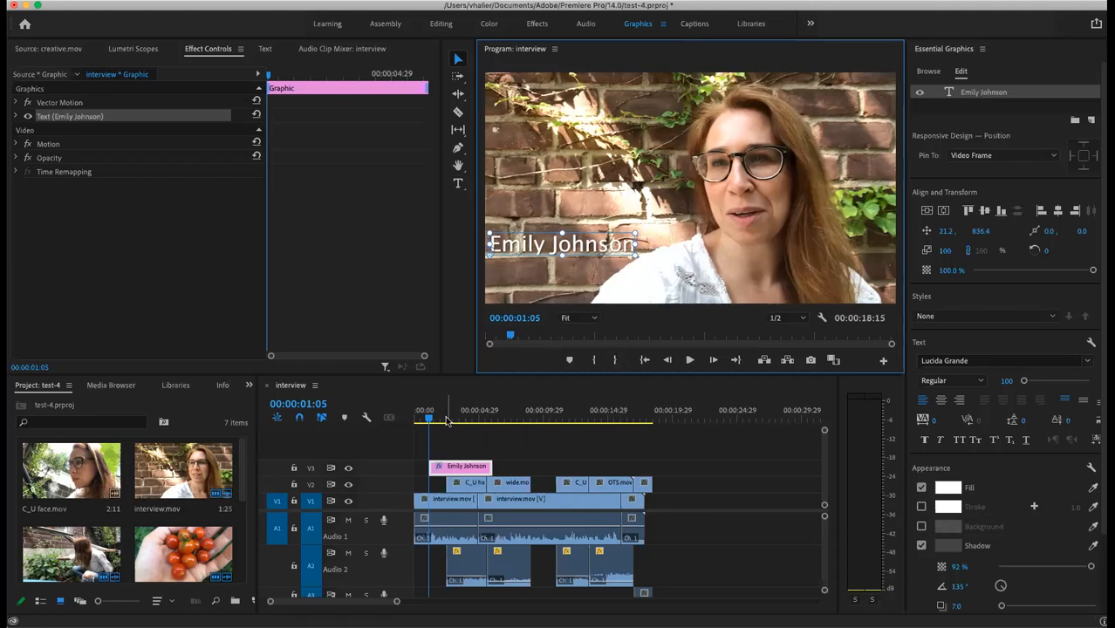
pyautogui.click(416, 419)
# Step: Move the name title to the sequence start and trim it to 00:00:02:16
pyautogui.moveTo(416, 419); pyautogui.dragTo(415, 419)
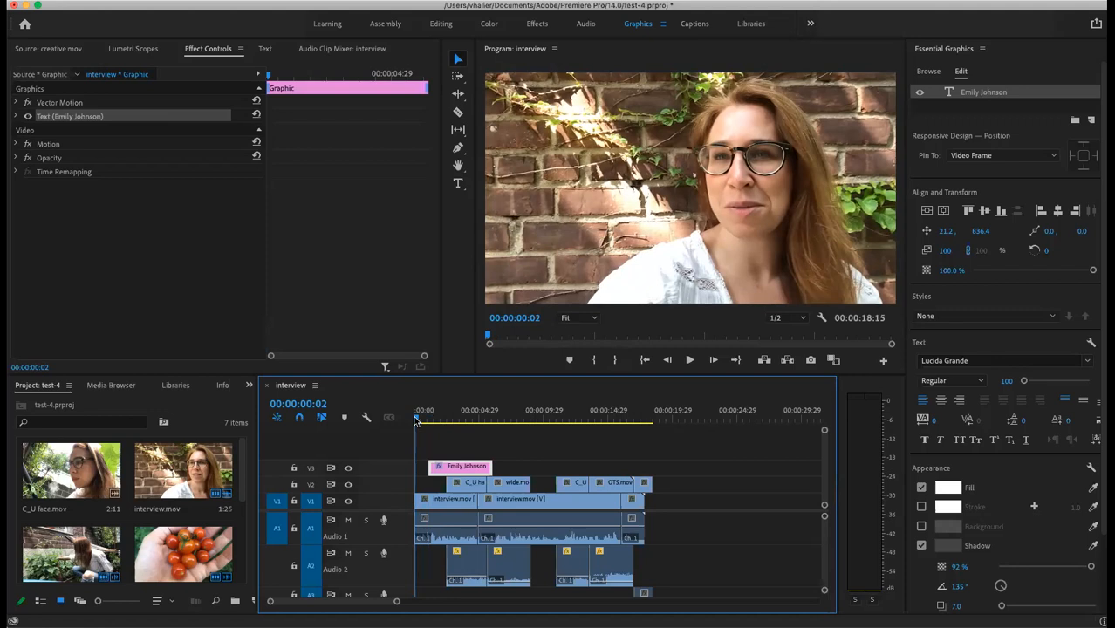
pyautogui.press('space')
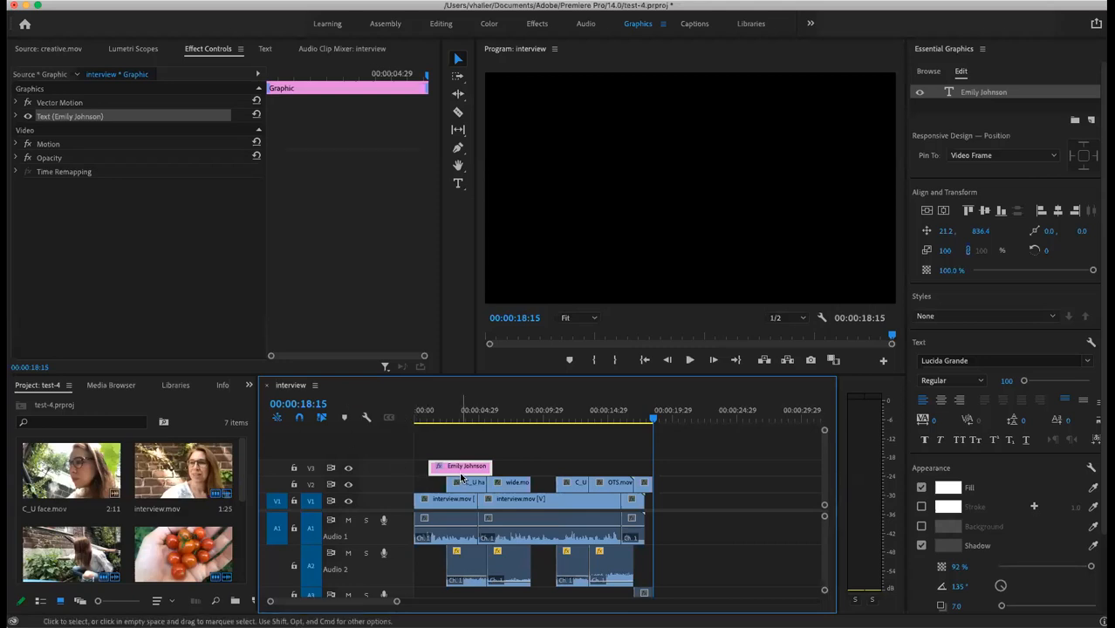
pyautogui.moveTo(458, 471); pyautogui.dragTo(447, 471)
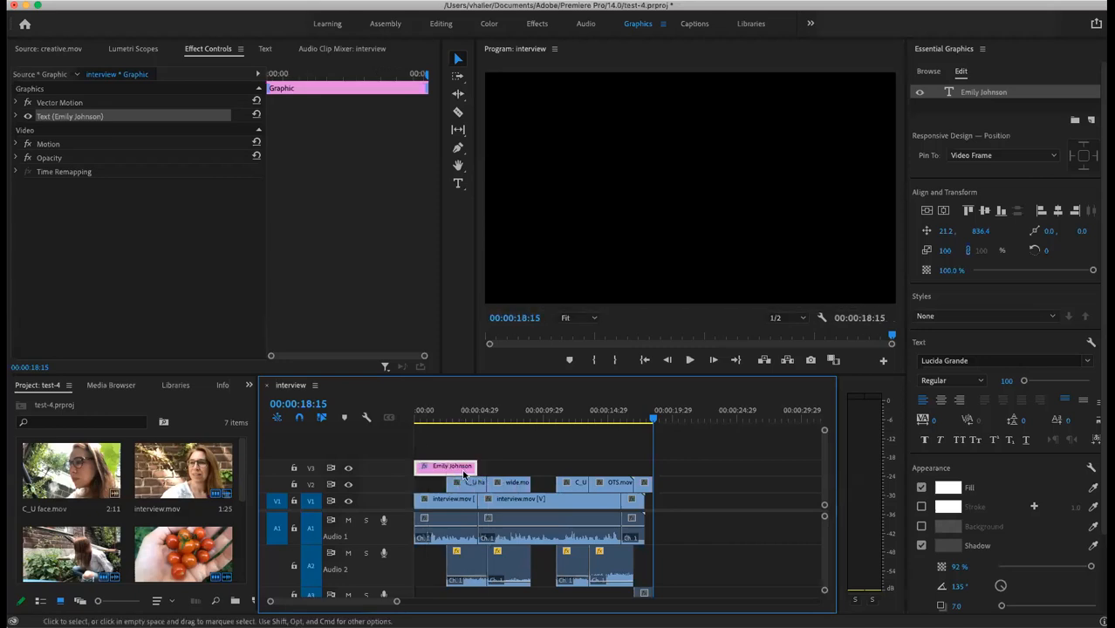
pyautogui.moveTo(472, 466); pyautogui.dragTo(445, 469)
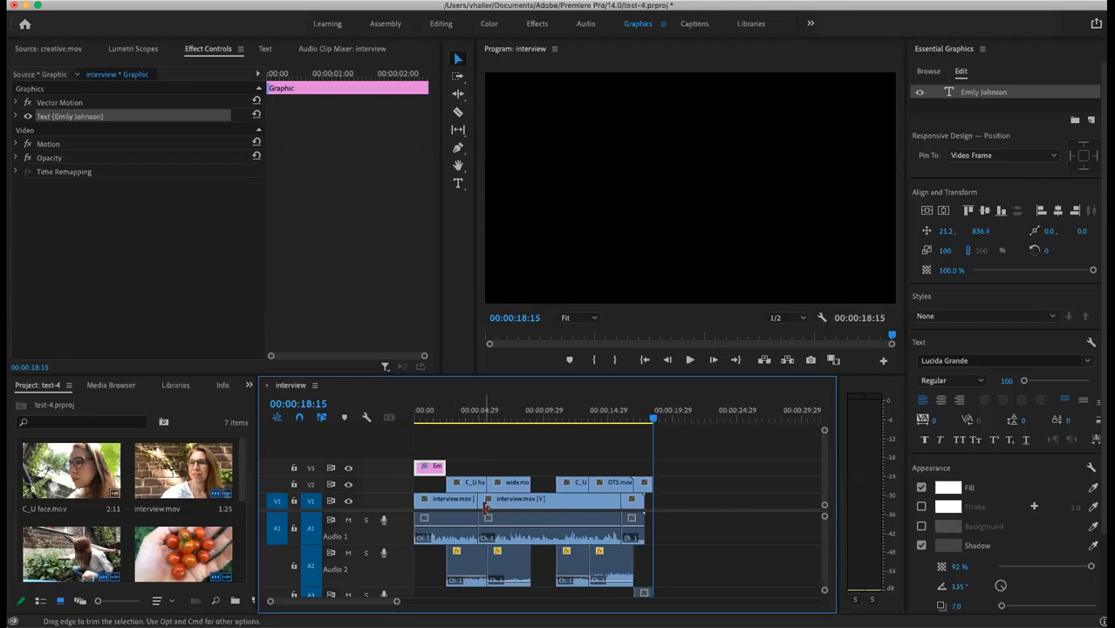
# Step: Play the titled opening, select the closing creative.mov clip, and replay the sequence
pyautogui.moveTo(654, 421); pyautogui.dragTo(424, 421)
pyautogui.press('space')
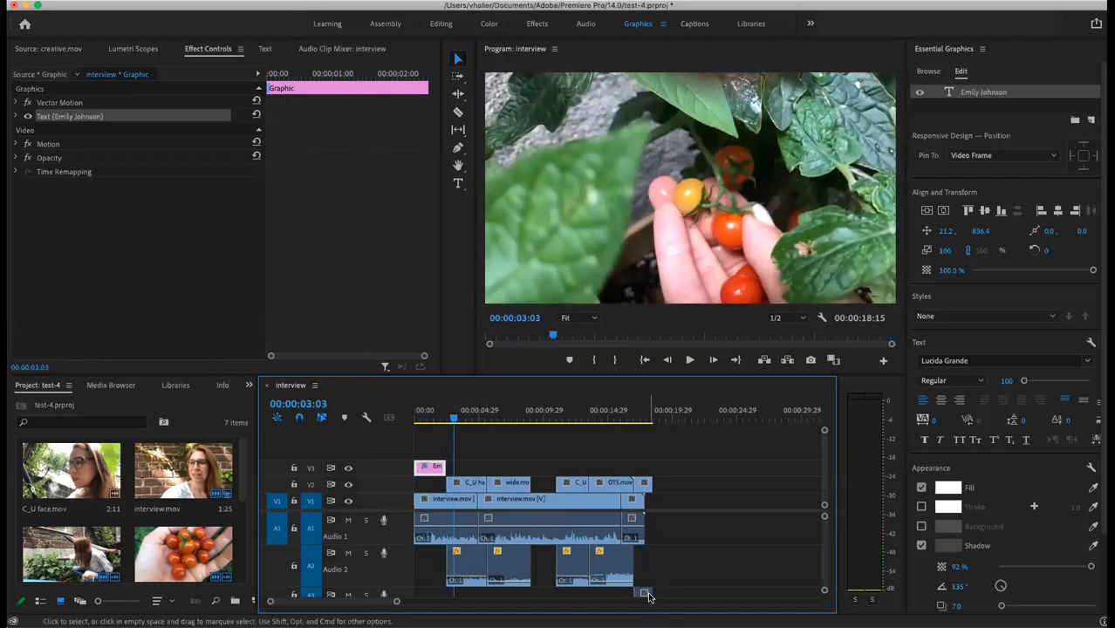
pyautogui.click(646, 576)
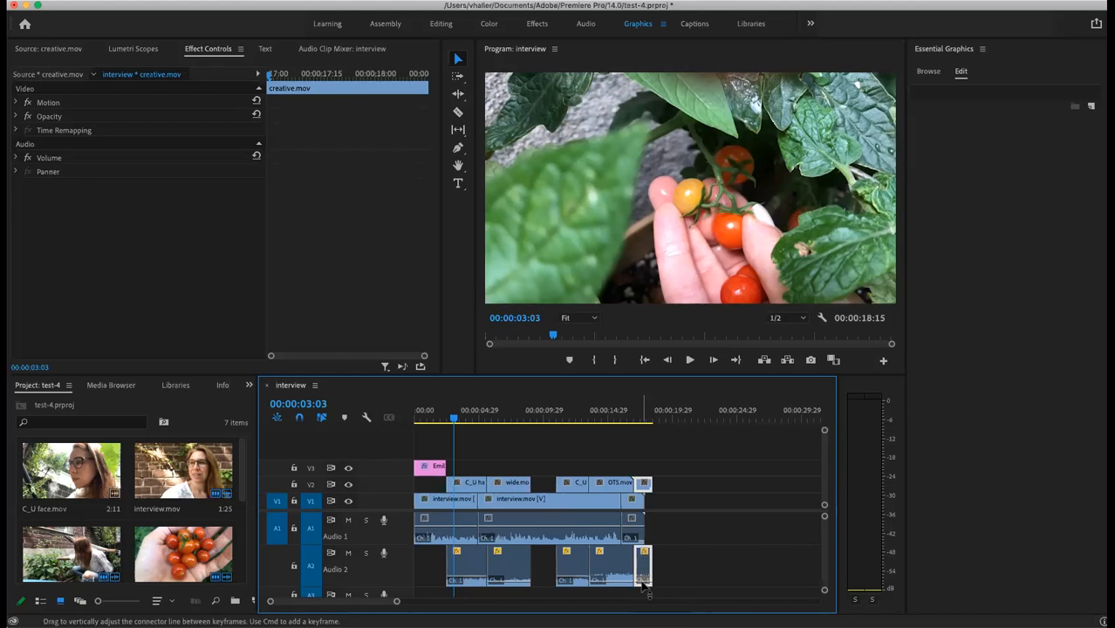
pyautogui.moveTo(453, 419); pyautogui.dragTo(417, 419)
pyautogui.press('space')
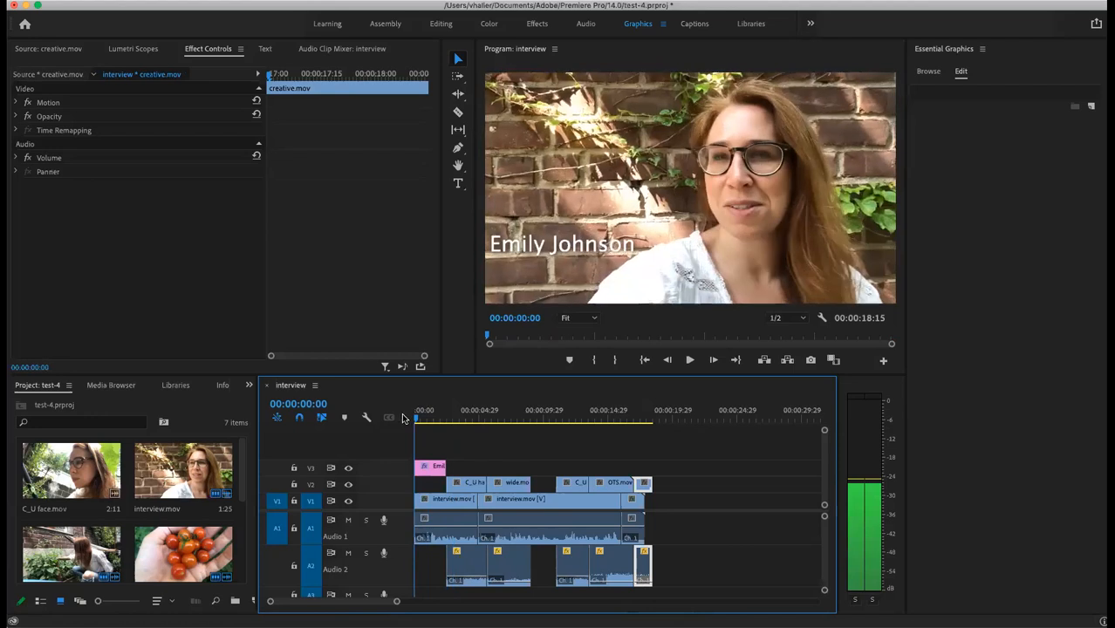